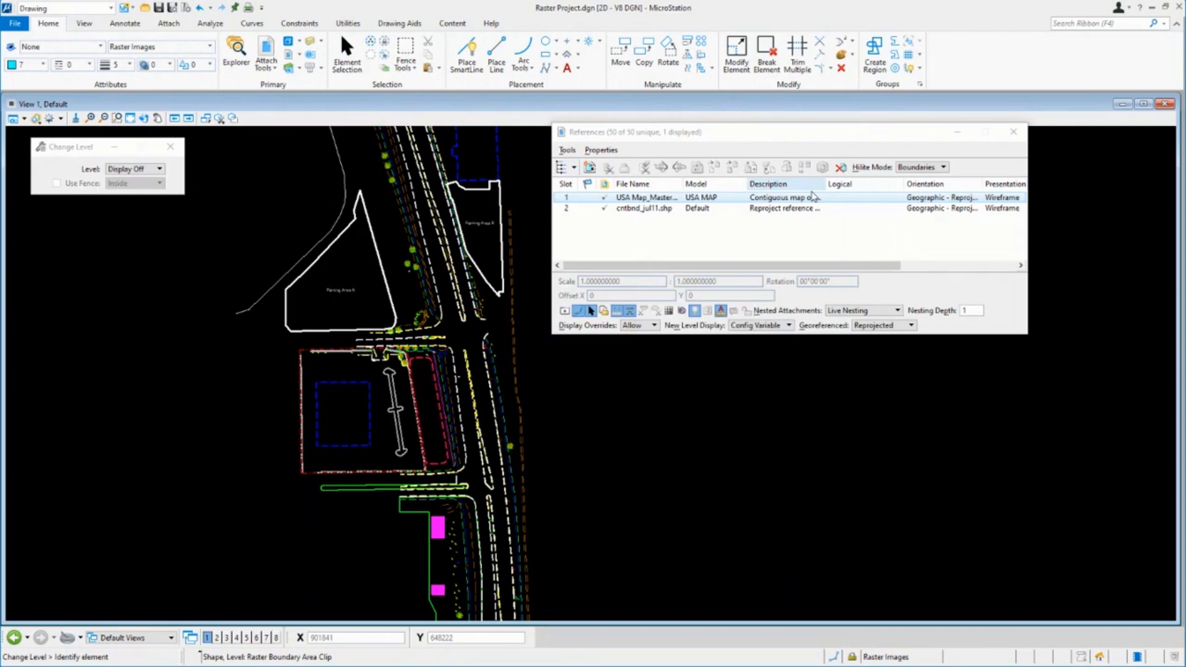
# Close the References dialog and open the Raster Manager
pyautogui.click(1011, 134)
pyautogui.click(1012, 135)
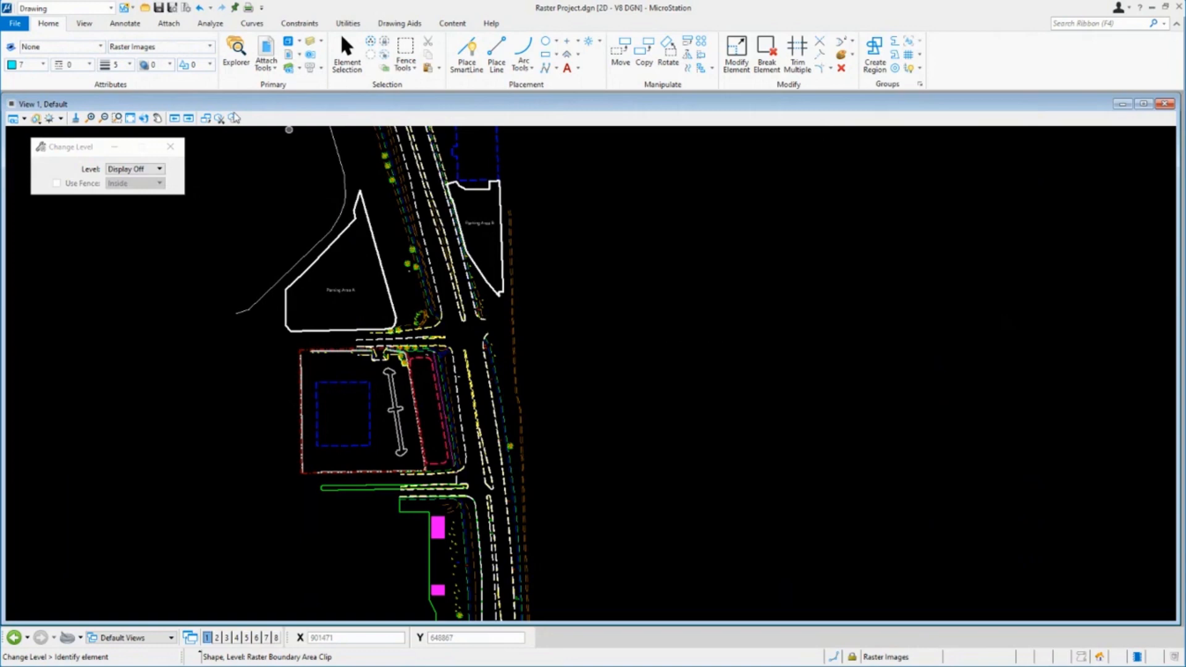
pyautogui.click(267, 64)
pyautogui.click(290, 102)
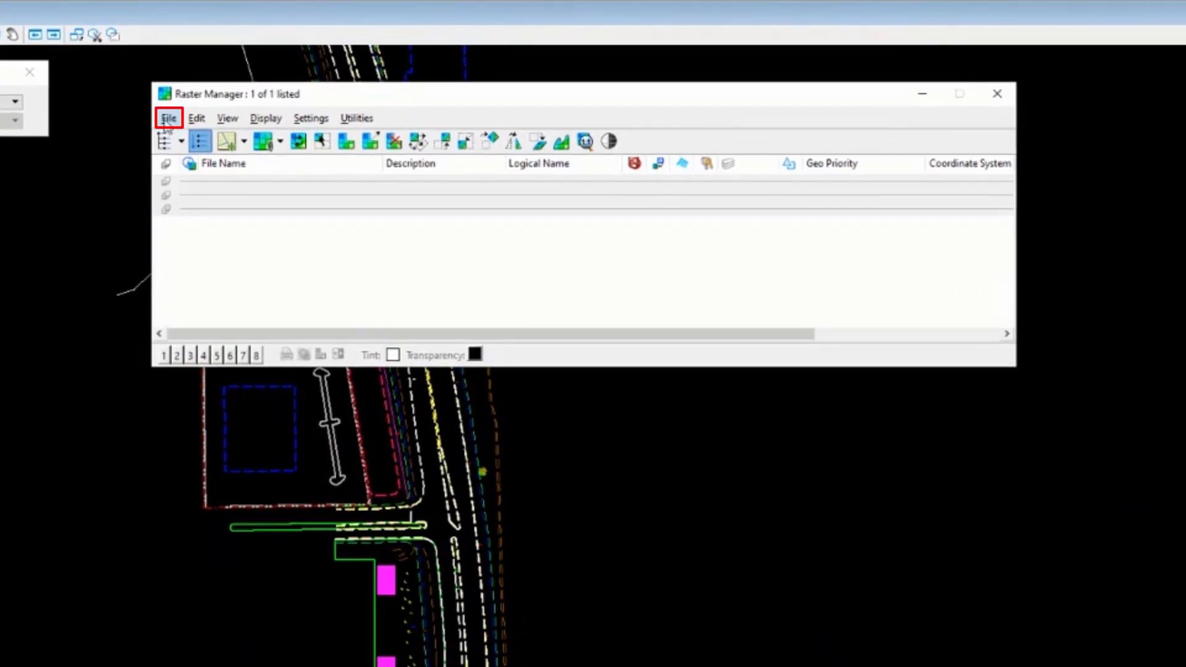
# Attach all MrSID aerials in the 2019 Latest folder, from BRO2019_310946_6in.sid to BRO2019_311848_6in.sid, with the default attachment options
pyautogui.click(167, 119)
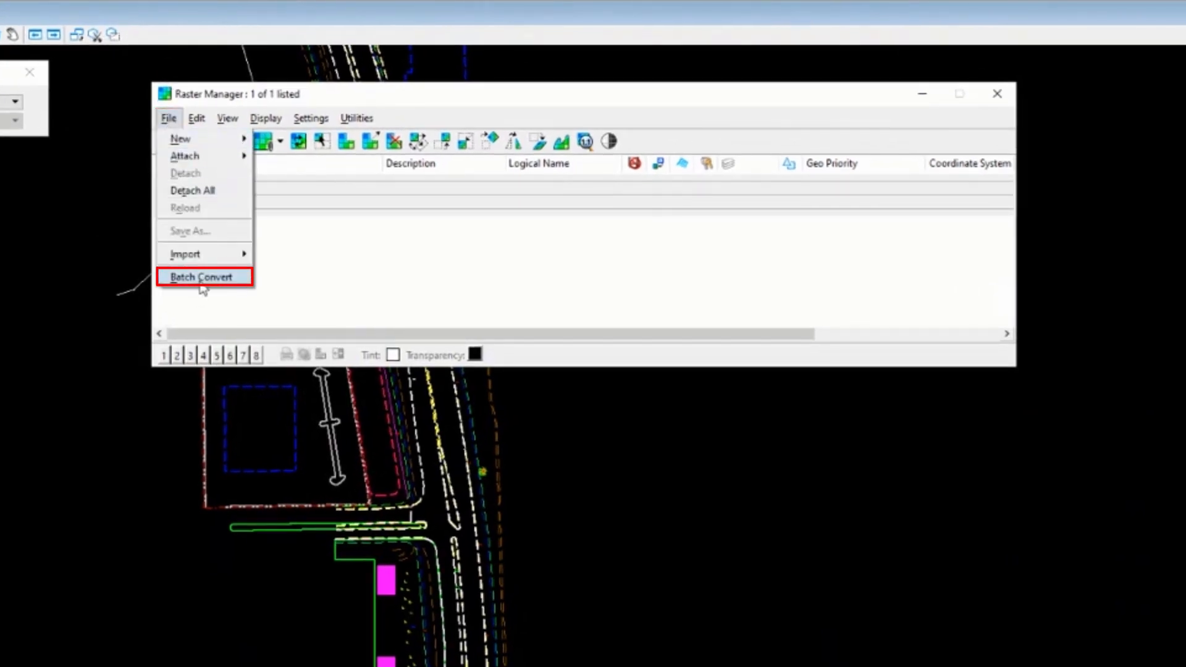
pyautogui.moveTo(358, 118)
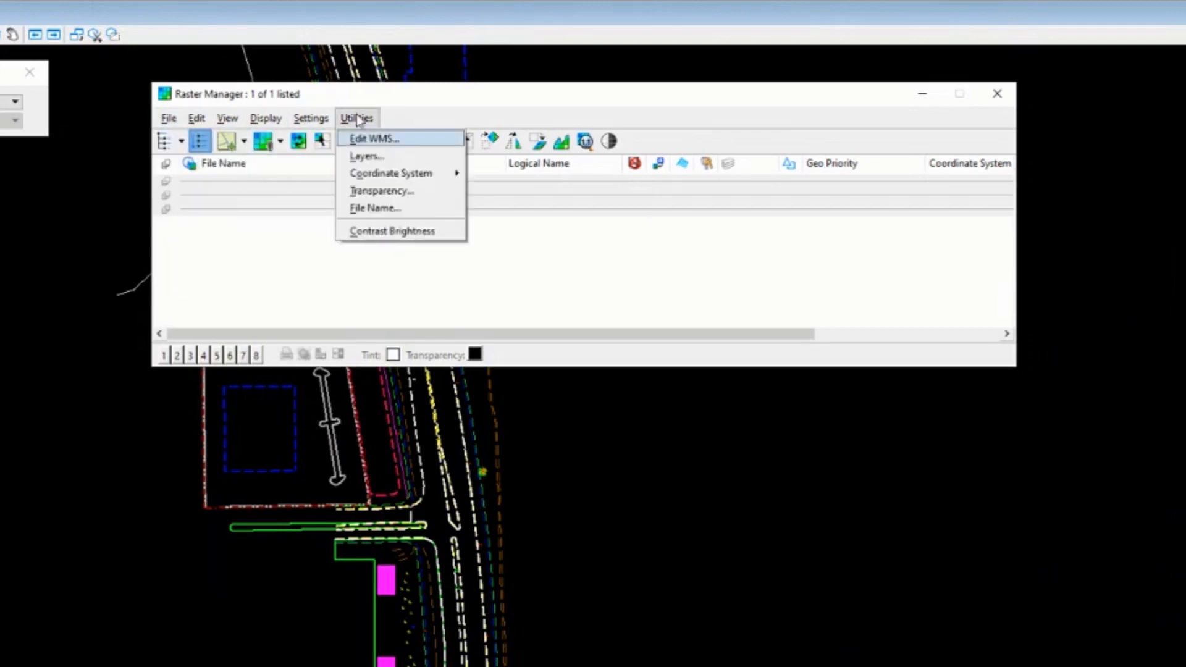
pyautogui.moveTo(172, 119)
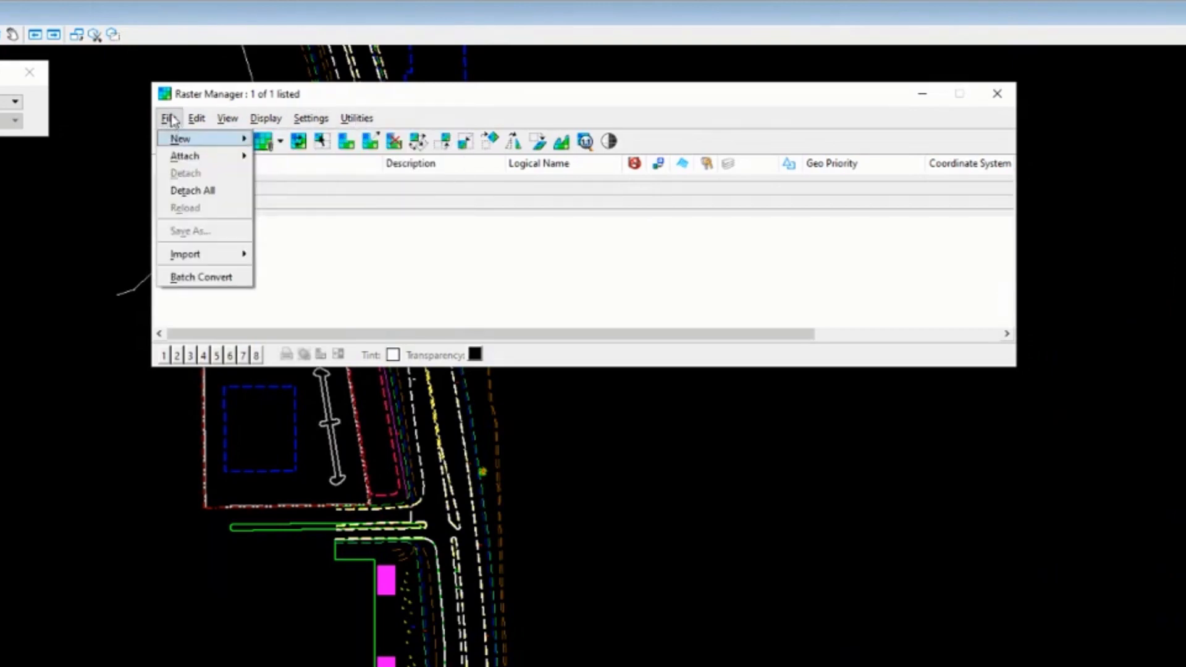
pyautogui.moveTo(180, 156)
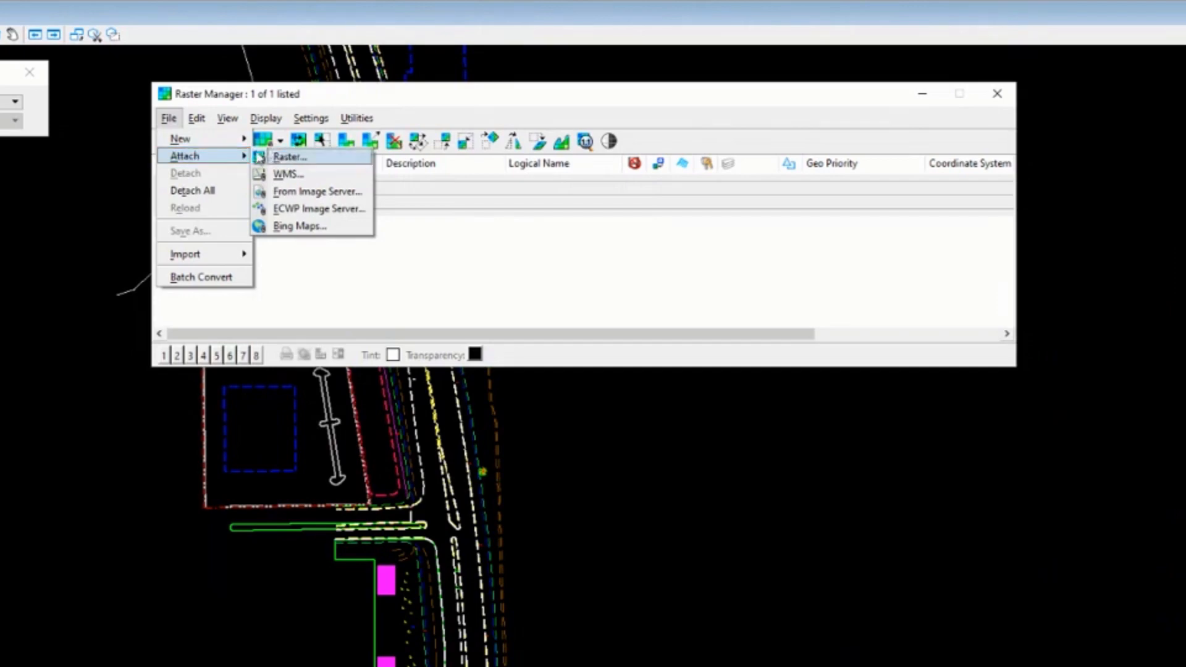
pyautogui.moveTo(231, 146)
pyautogui.click(316, 161)
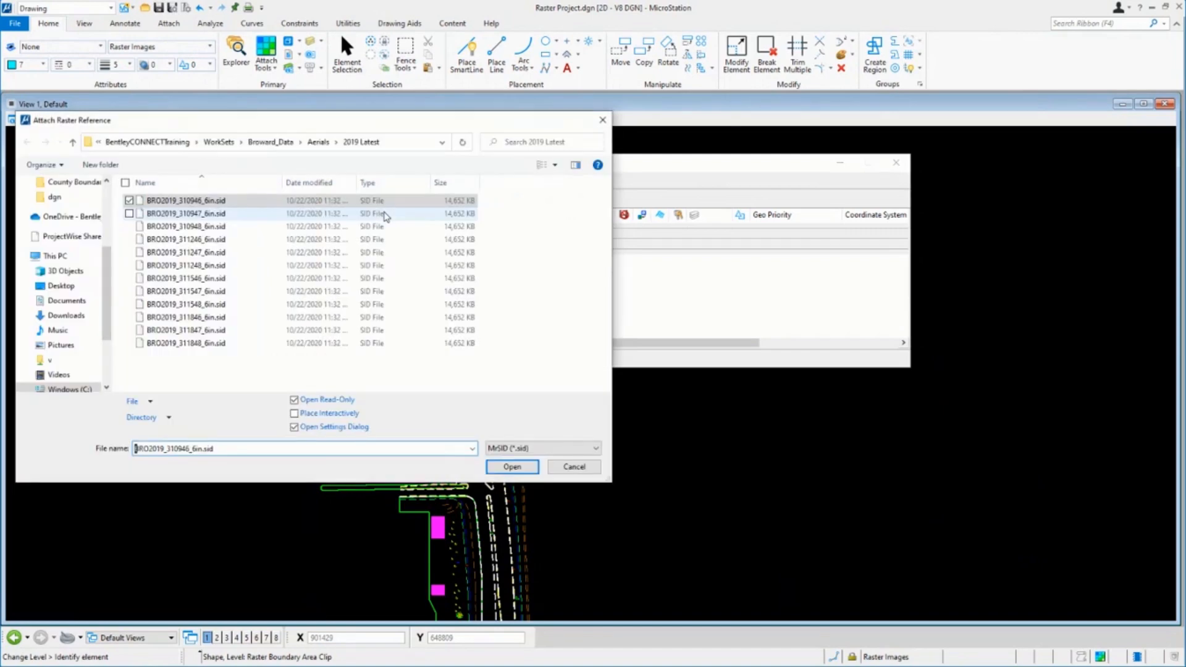
pyautogui.keyDown('shift'); pyautogui.click(183, 343); pyautogui.keyUp('shift')
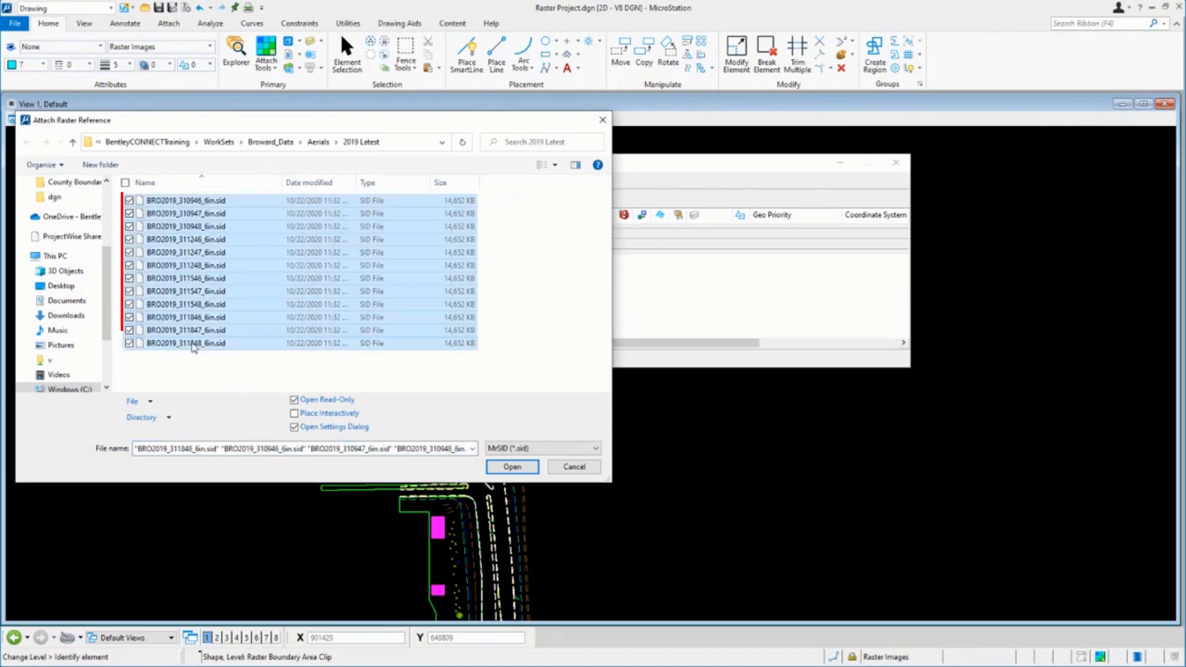
pyautogui.click(511, 467)
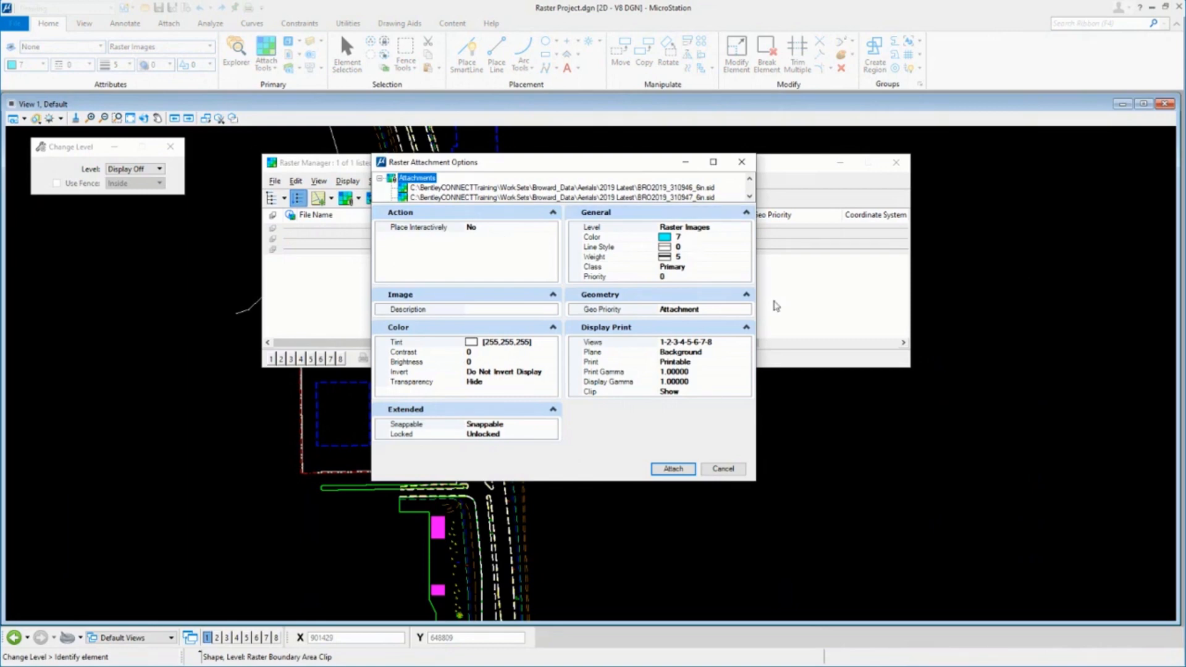
pyautogui.click(670, 473)
pyautogui.click(668, 473)
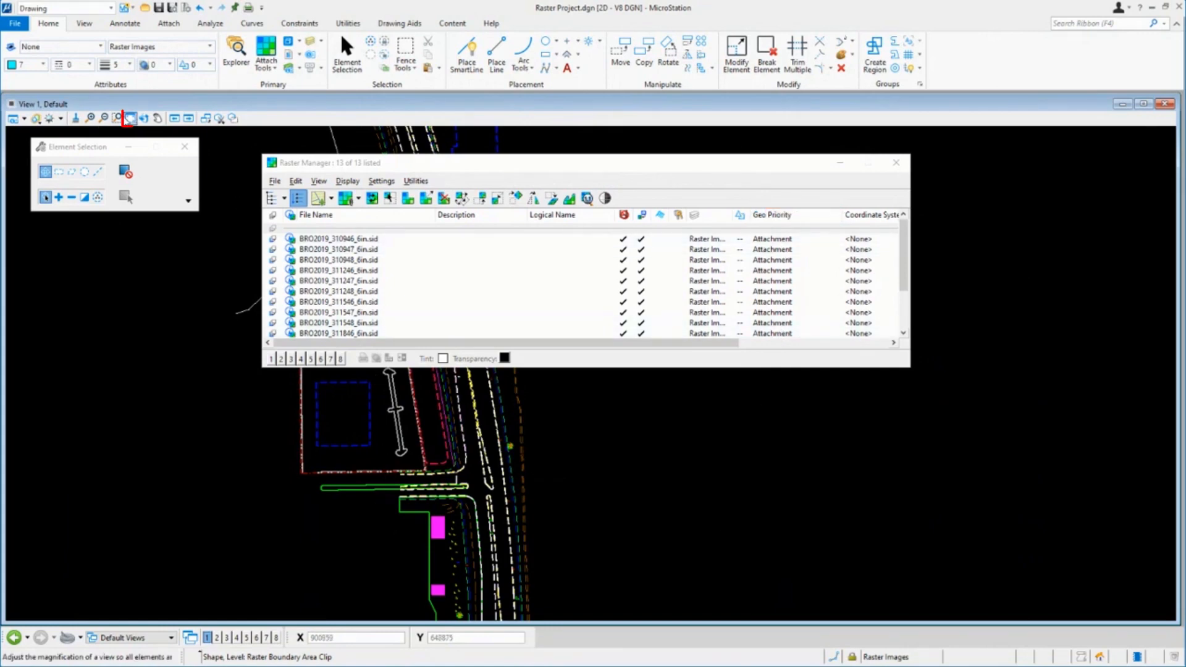
# Fit the view to all files, examine the attached aerial block beside the Florida map, and keep the Raster Manager clear of the imagery
pyautogui.click(130, 118)
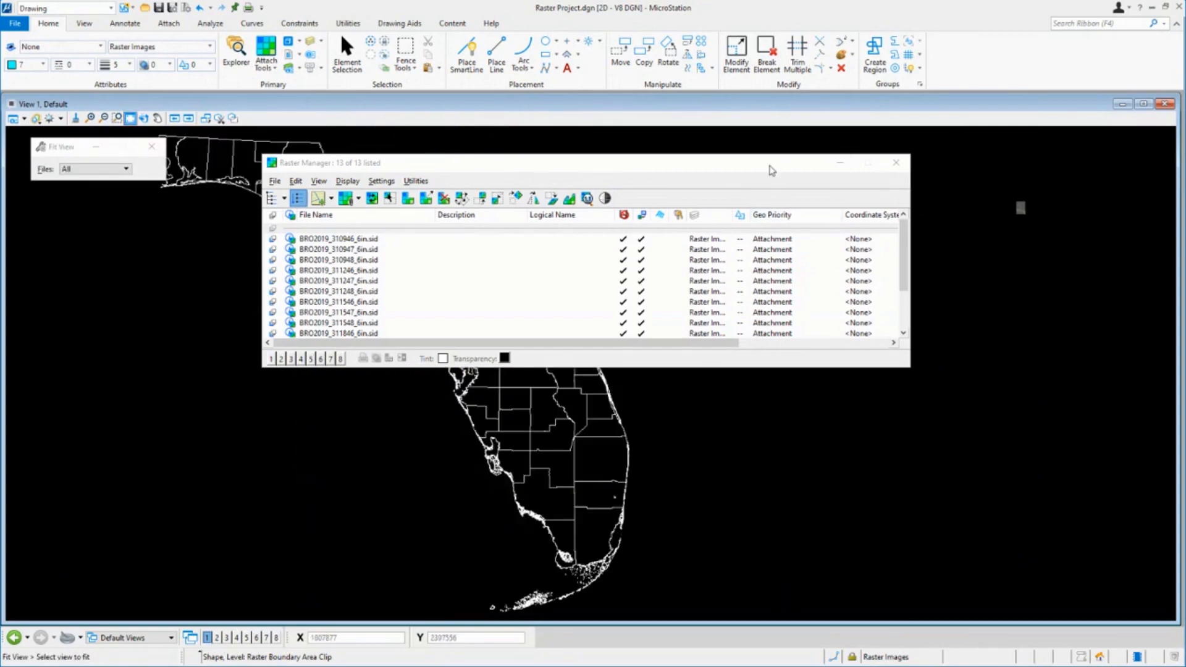
pyautogui.click(770, 169)
pyautogui.moveTo(771, 170); pyautogui.dragTo(995, 403)
pyautogui.moveTo(804, 396); pyautogui.dragTo(1033, 374)
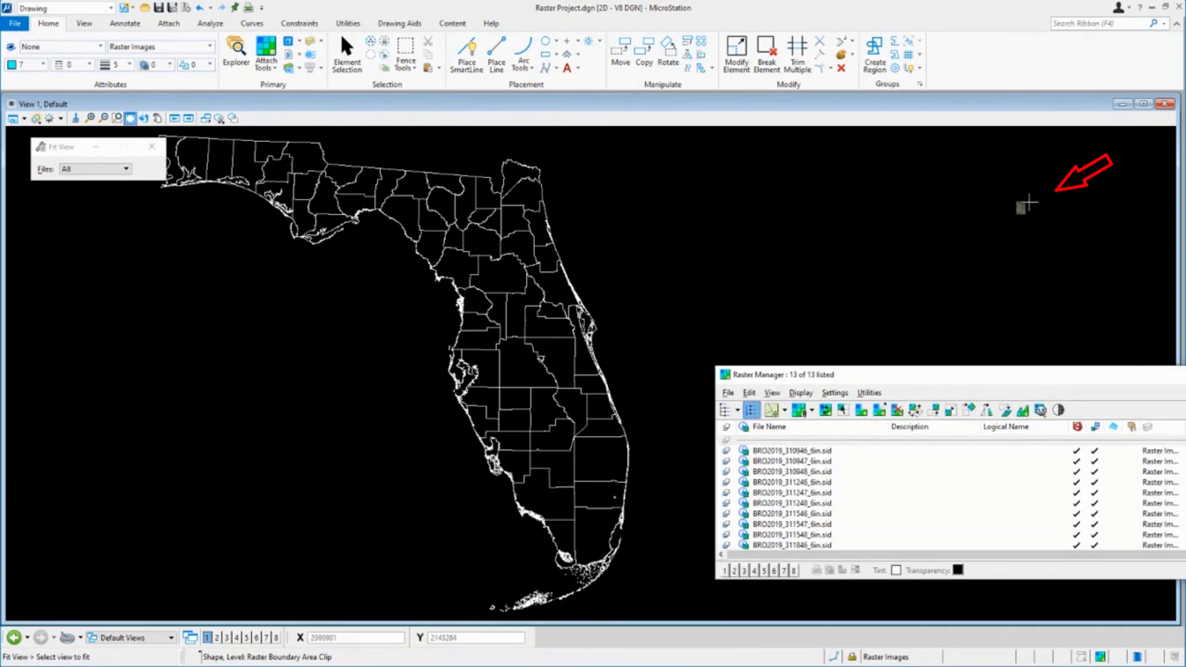
pyautogui.scroll(4, 1026, 203)
pyautogui.scroll(2, 1026, 203)
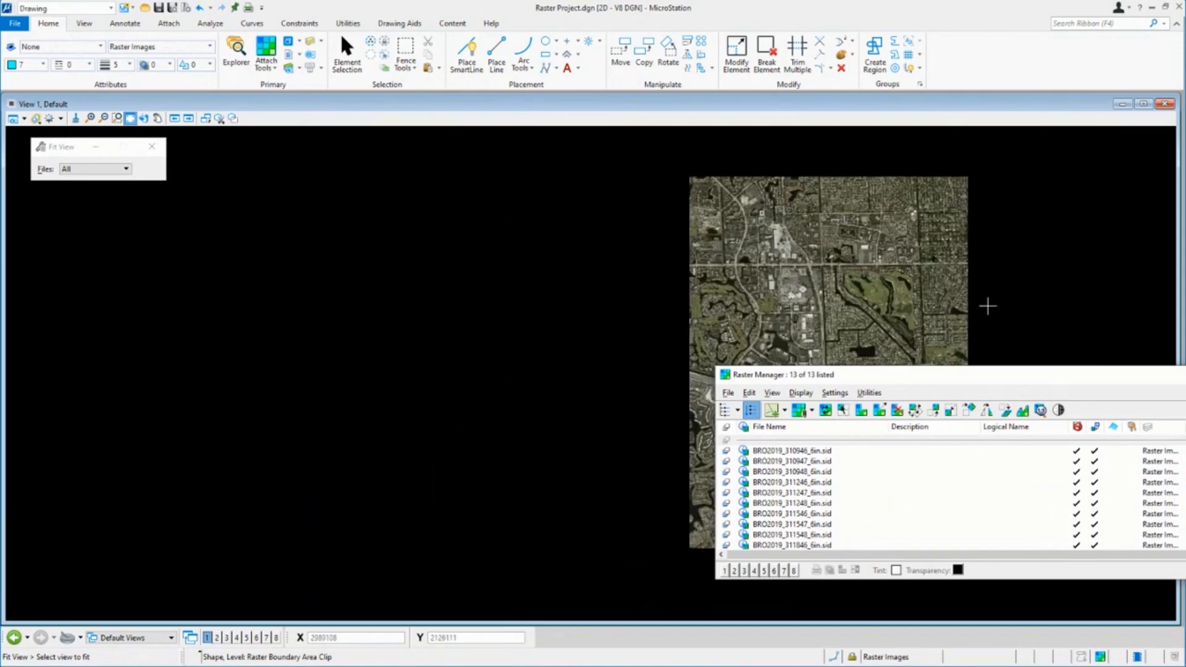
pyautogui.scroll(2, 989, 306)
pyautogui.moveTo(990, 305); pyautogui.dragTo(651, 357, button='middle')
pyautogui.scroll(-1, 652, 357)
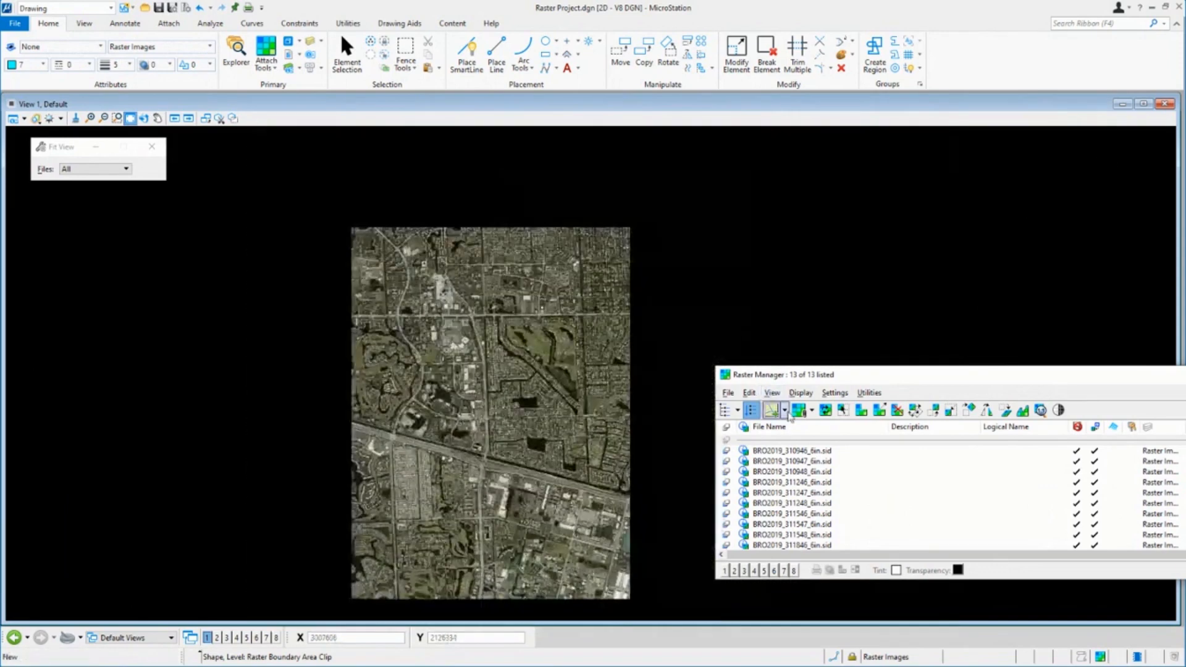
pyautogui.scroll(-1, 539, 295)
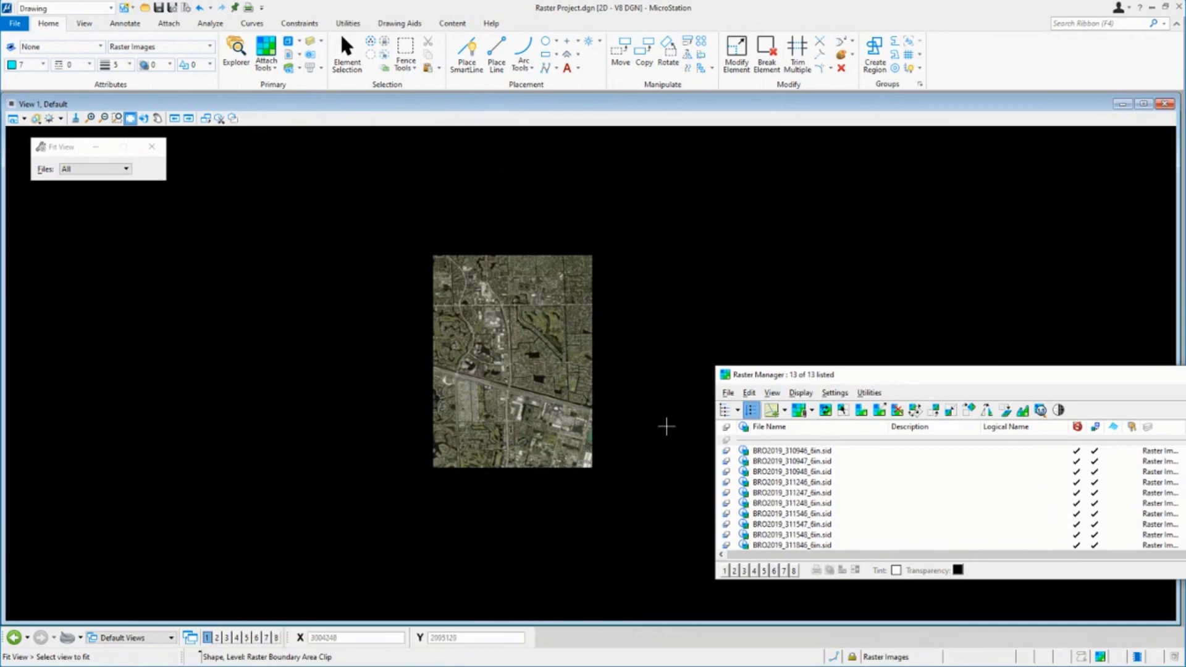
pyautogui.moveTo(782, 378); pyautogui.dragTo(729, 271)
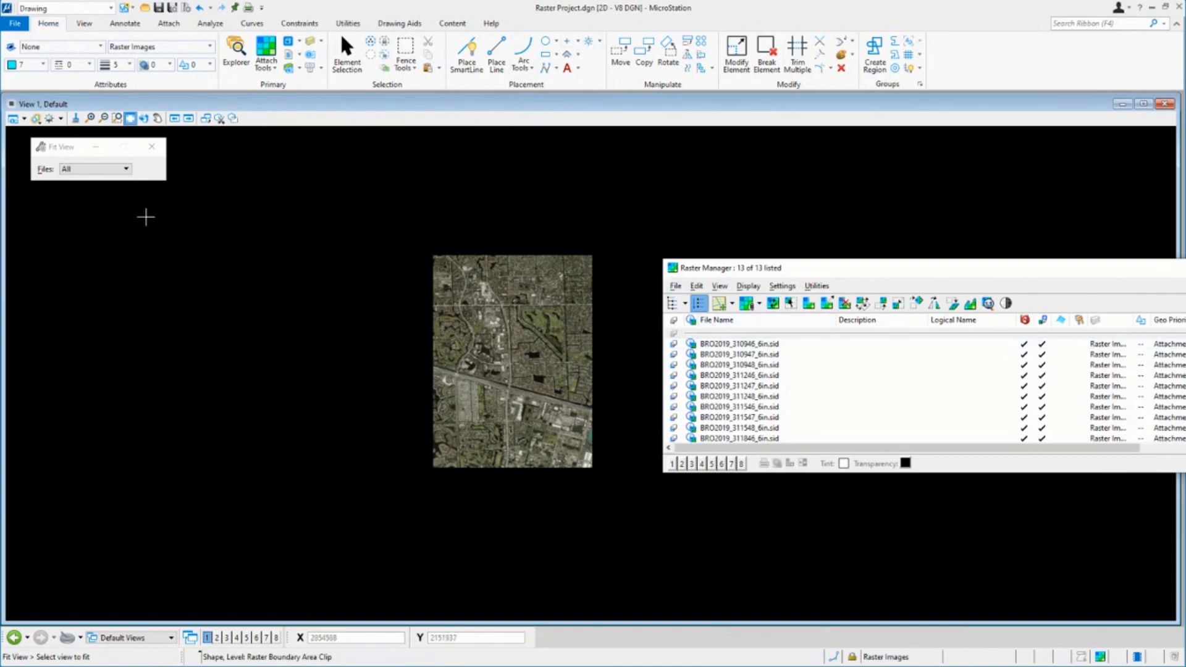
# Open the recent raster file BRO0444-11-24.sid directly and uncover its image from the floating dialogs
pyautogui.click(18, 23)
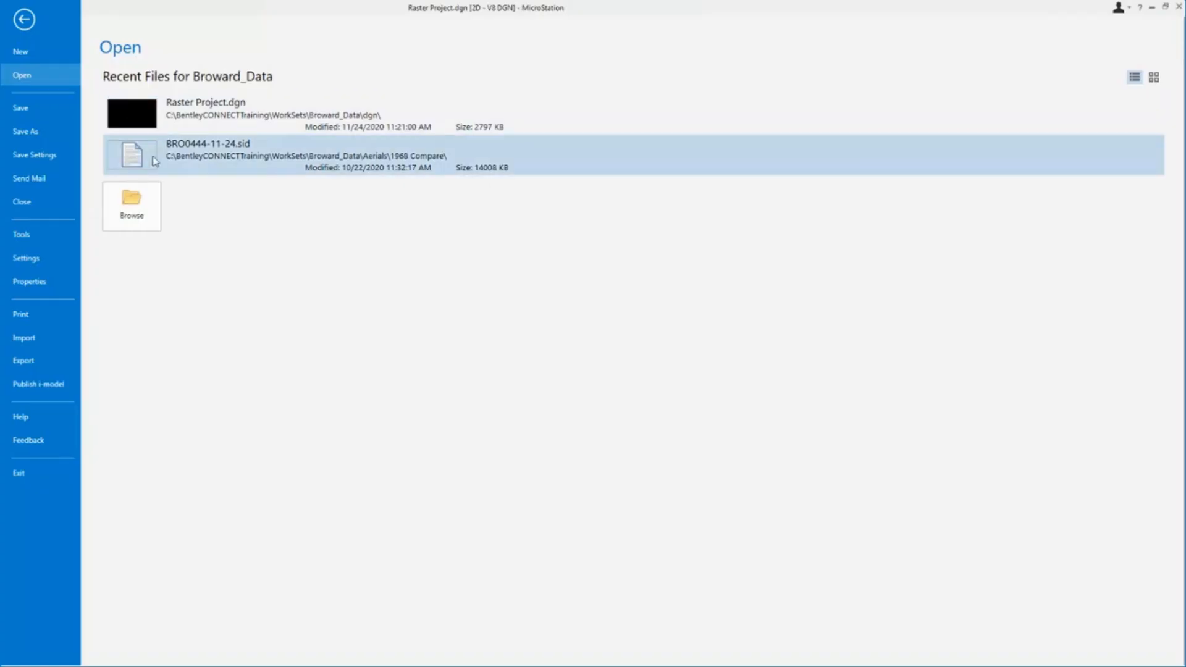
pyautogui.click(154, 162)
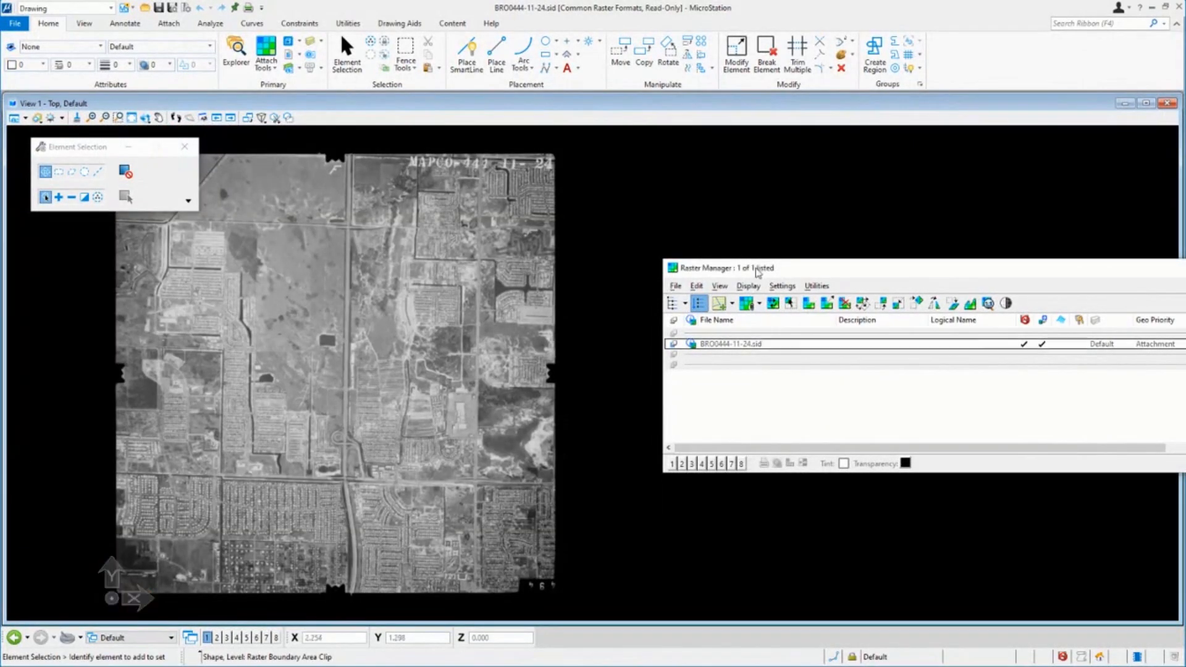
pyautogui.moveTo(751, 269); pyautogui.dragTo(552, 227)
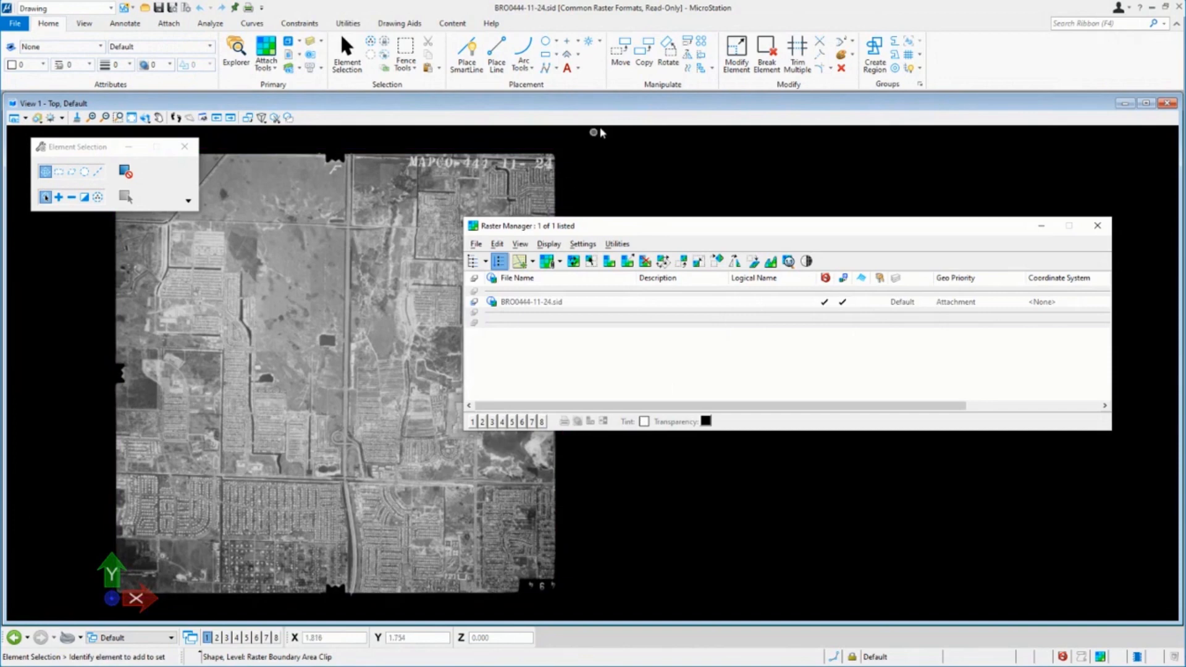
pyautogui.moveTo(87, 146); pyautogui.dragTo(93, 210)
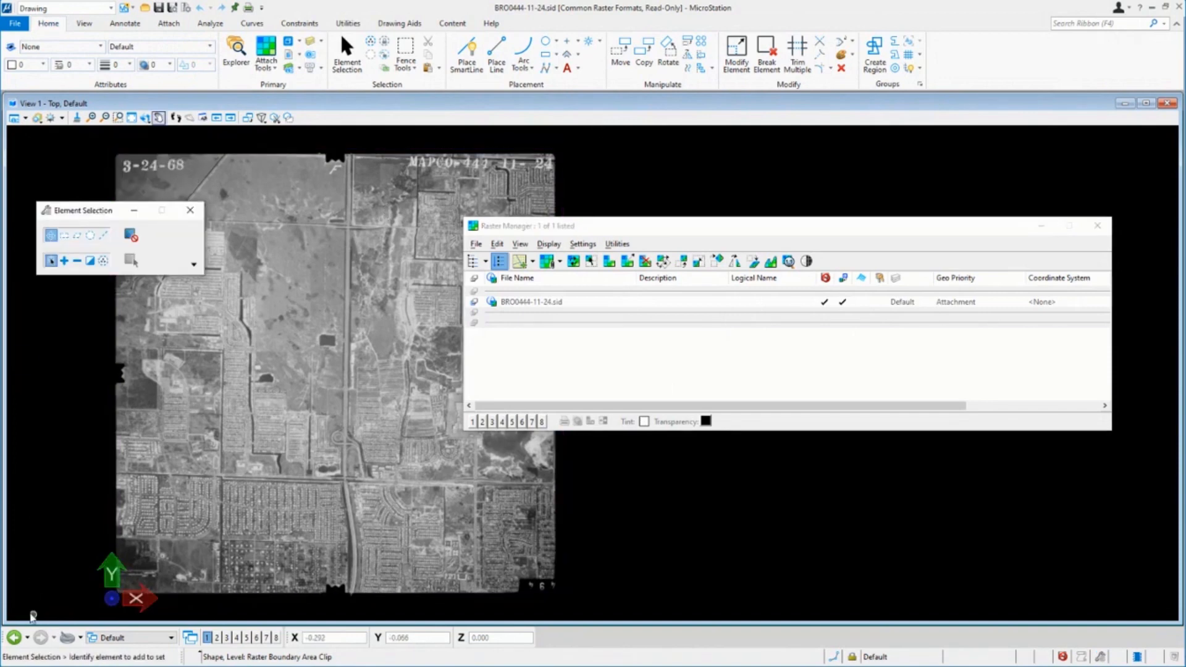
# Return to Raster Project.dgn and move the Raster Manager off the attached aerials
pyautogui.click(13, 640)
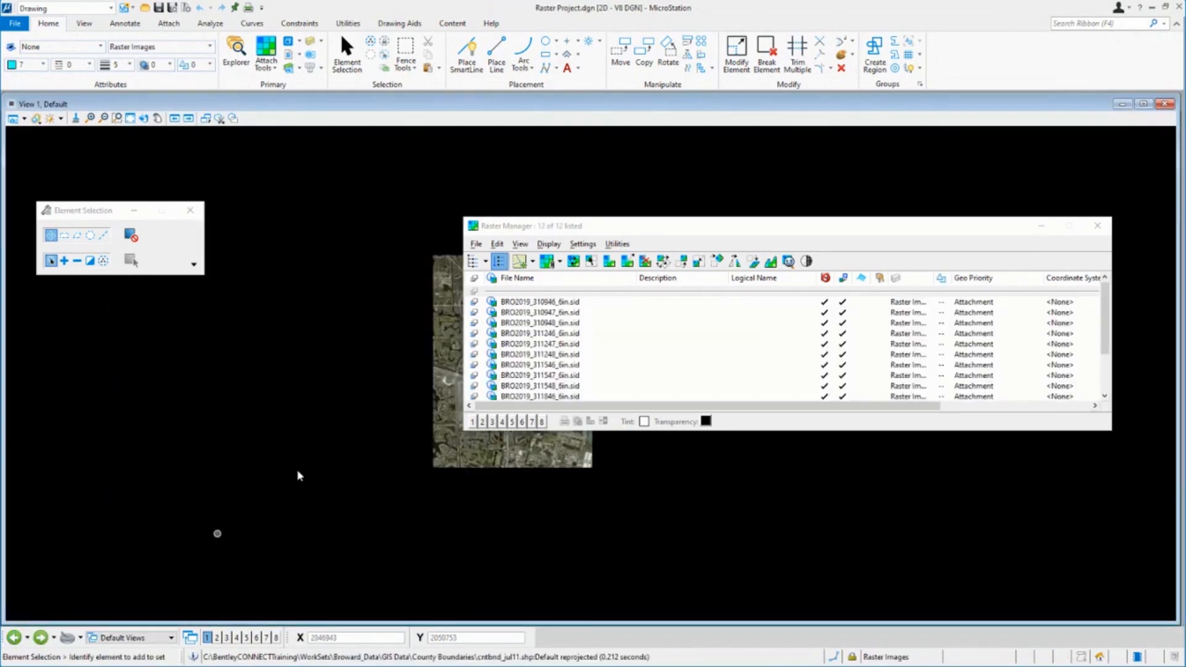
pyautogui.moveTo(551, 232); pyautogui.dragTo(686, 165)
pyautogui.scroll(2, 534, 281)
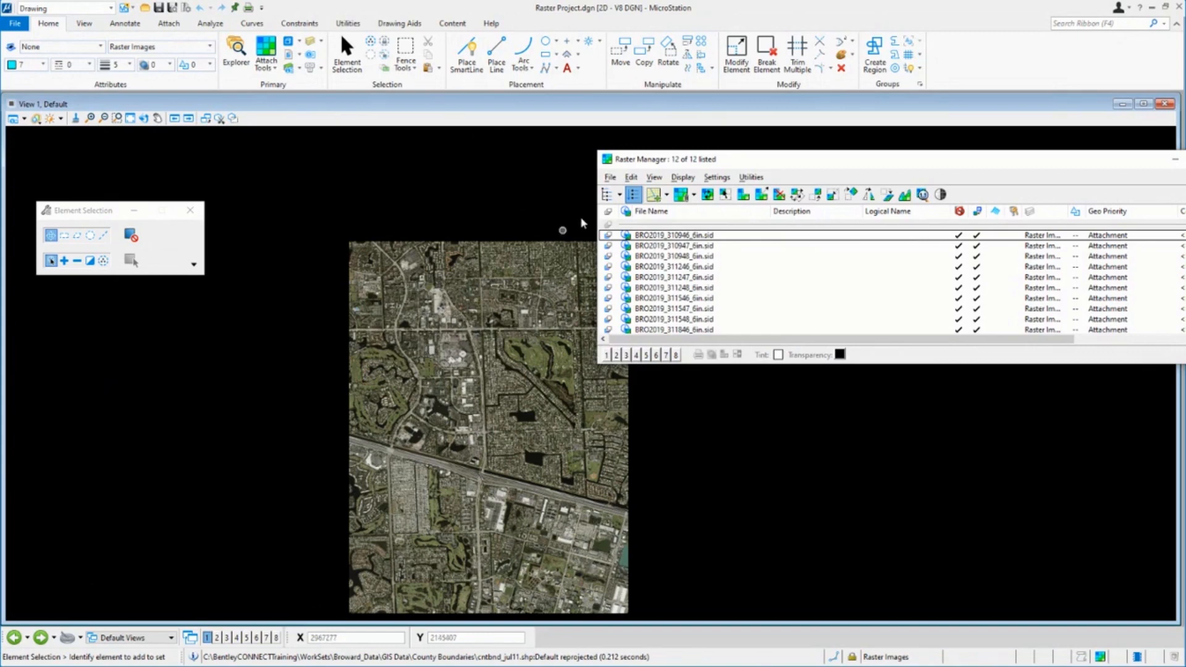
# Attach the raster BRO2006-s035041.sid from the Aerials folder with the default attachment options
pyautogui.click(614, 178)
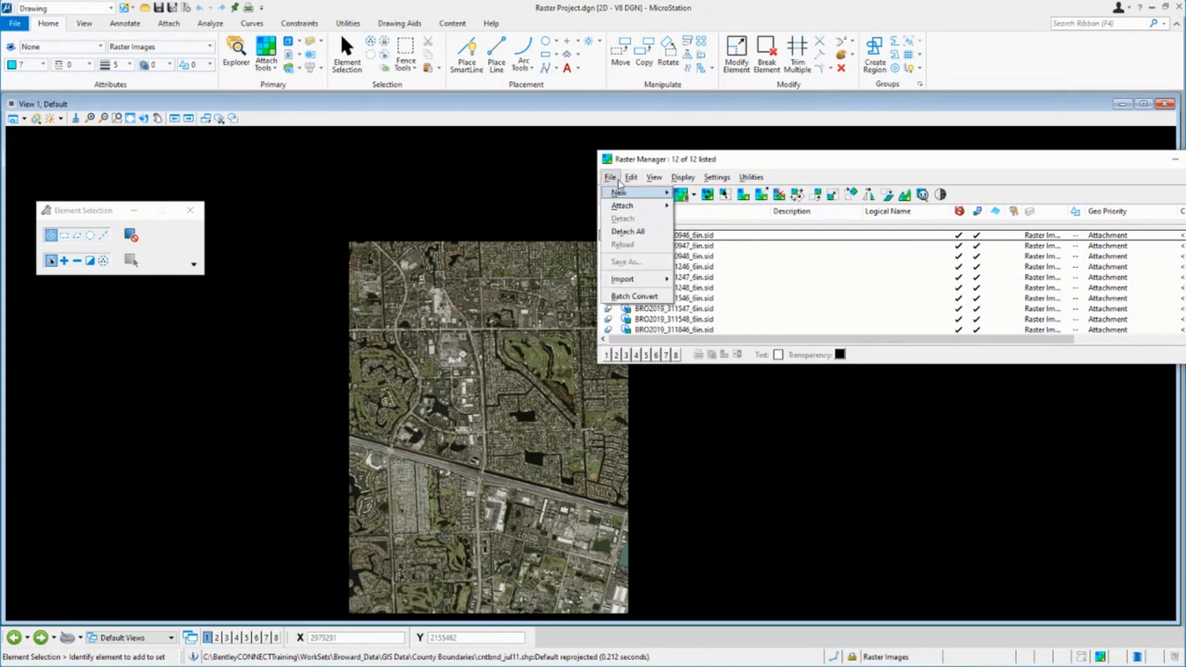
pyautogui.moveTo(631, 205)
pyautogui.click(711, 208)
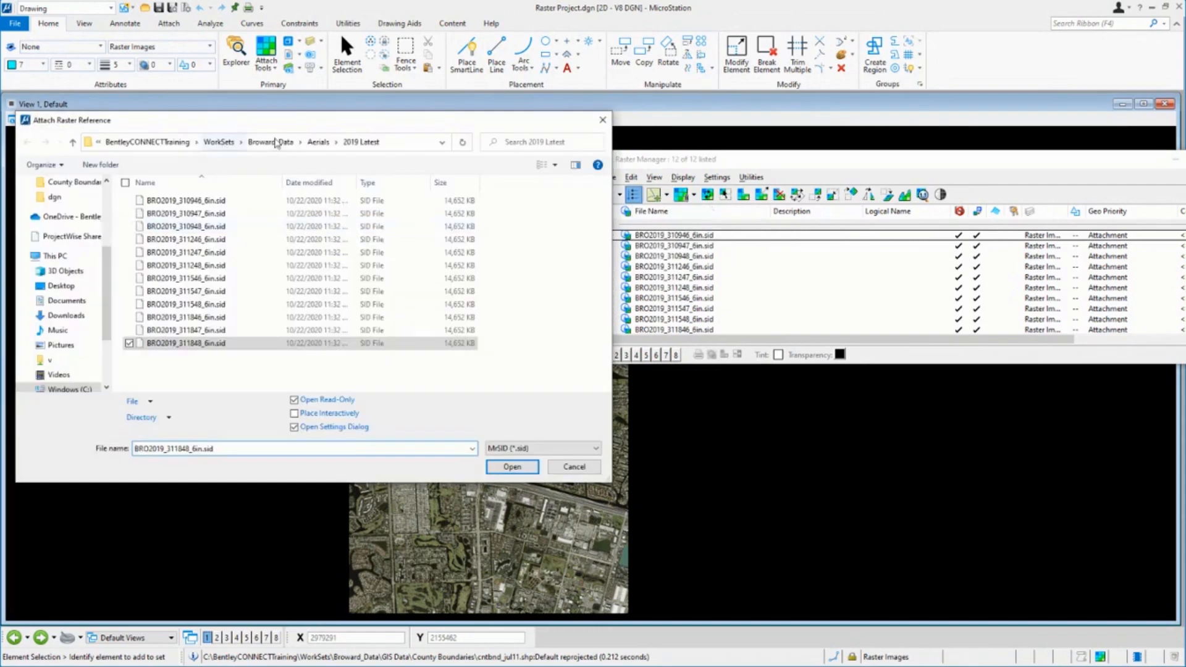
pyautogui.click(319, 143)
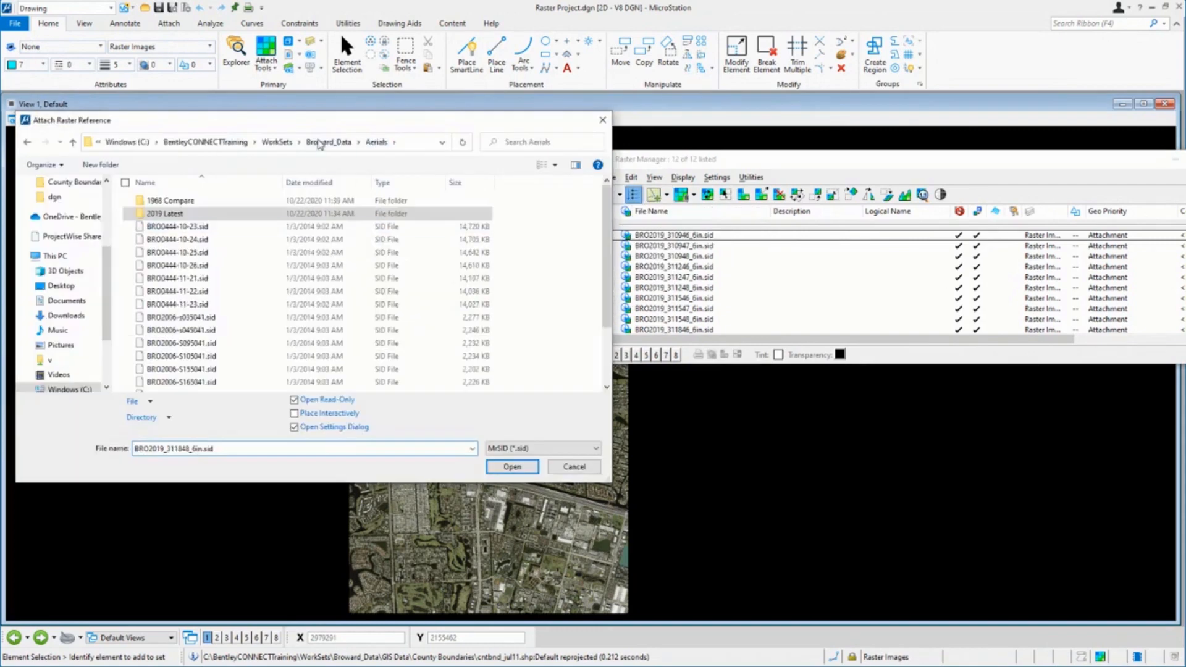
pyautogui.click(211, 318)
pyautogui.click(499, 468)
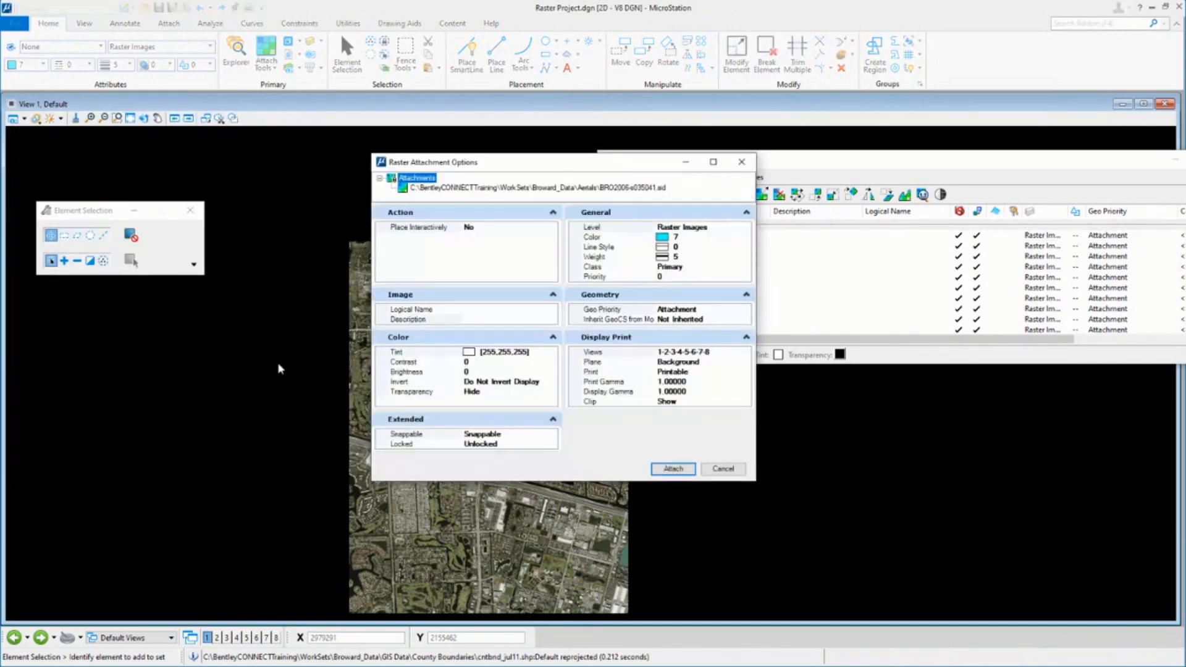
pyautogui.click(669, 471)
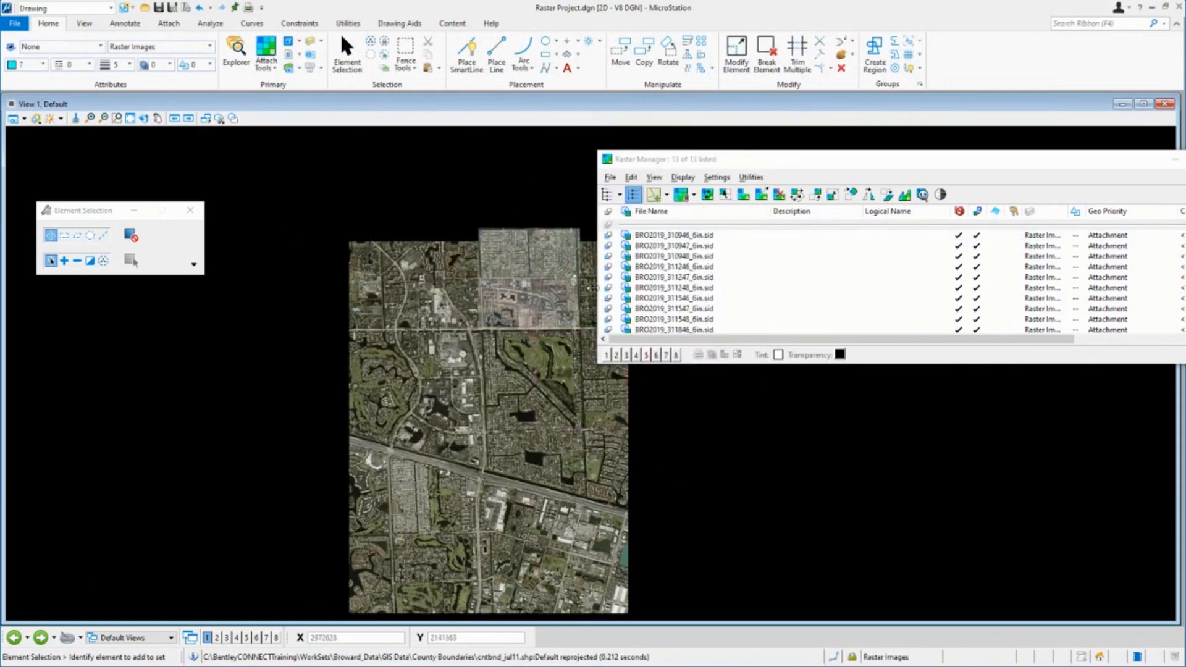
# Inspect the overlapping 2006 aerial and highlight its extent by selecting BRO2006-s035041.sid in the raster list
pyautogui.scroll(2, 590, 288)
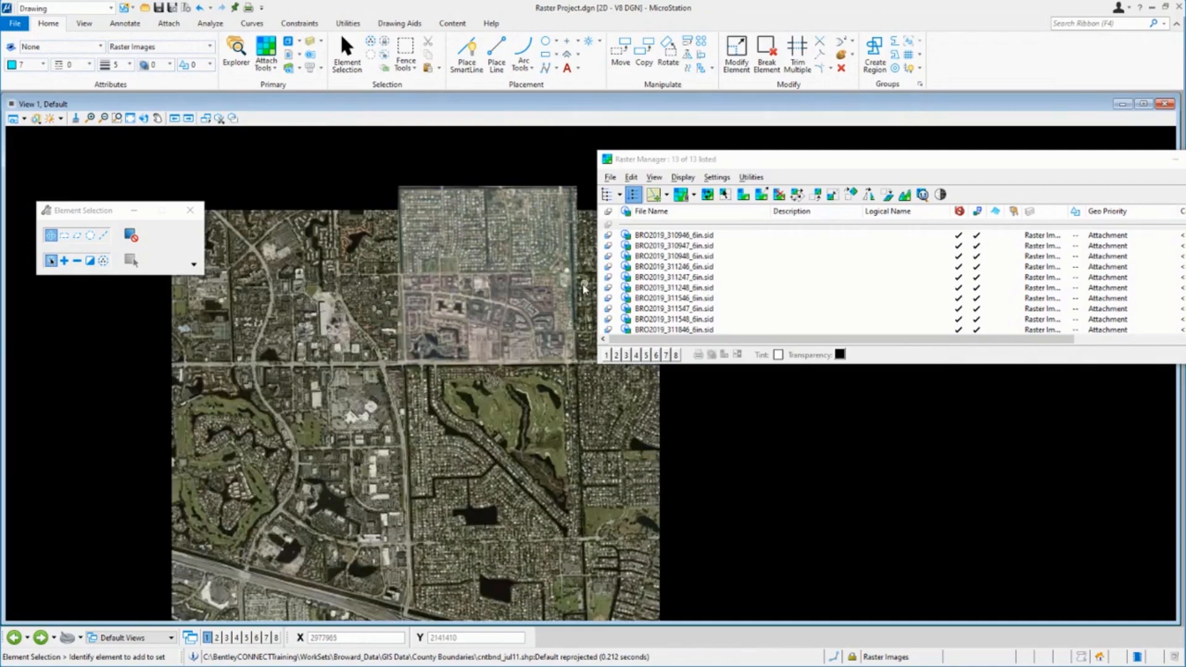
pyautogui.scroll(2, 587, 288)
pyautogui.scroll(-2, 426, 300)
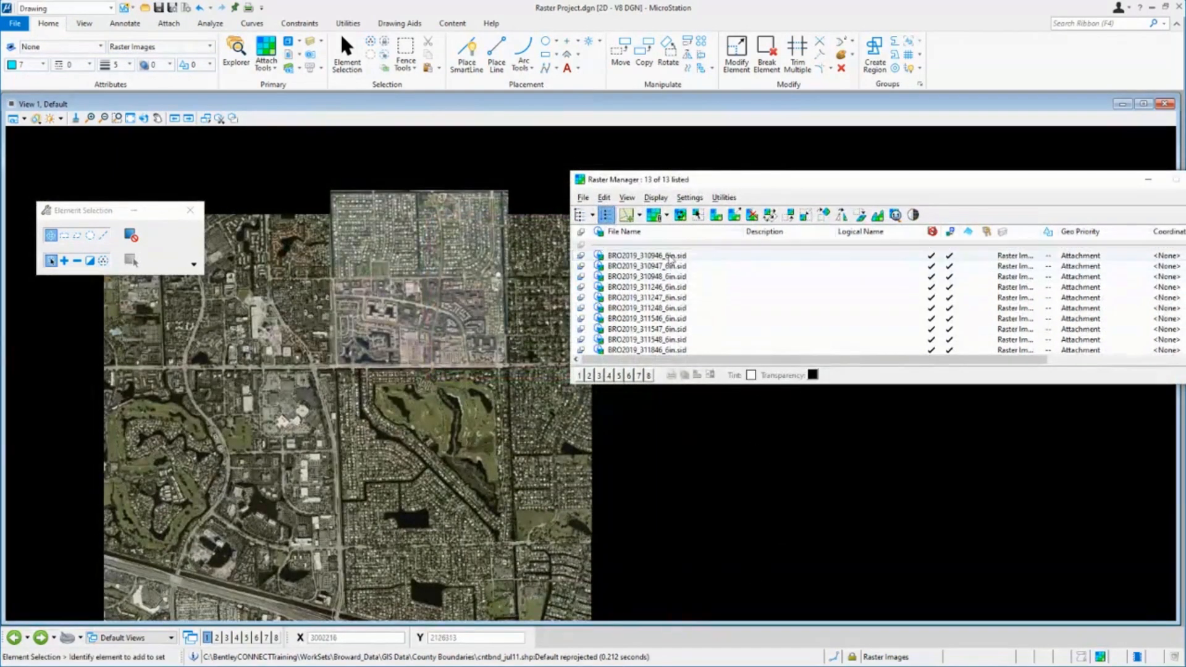
pyautogui.scroll(-2, 673, 309)
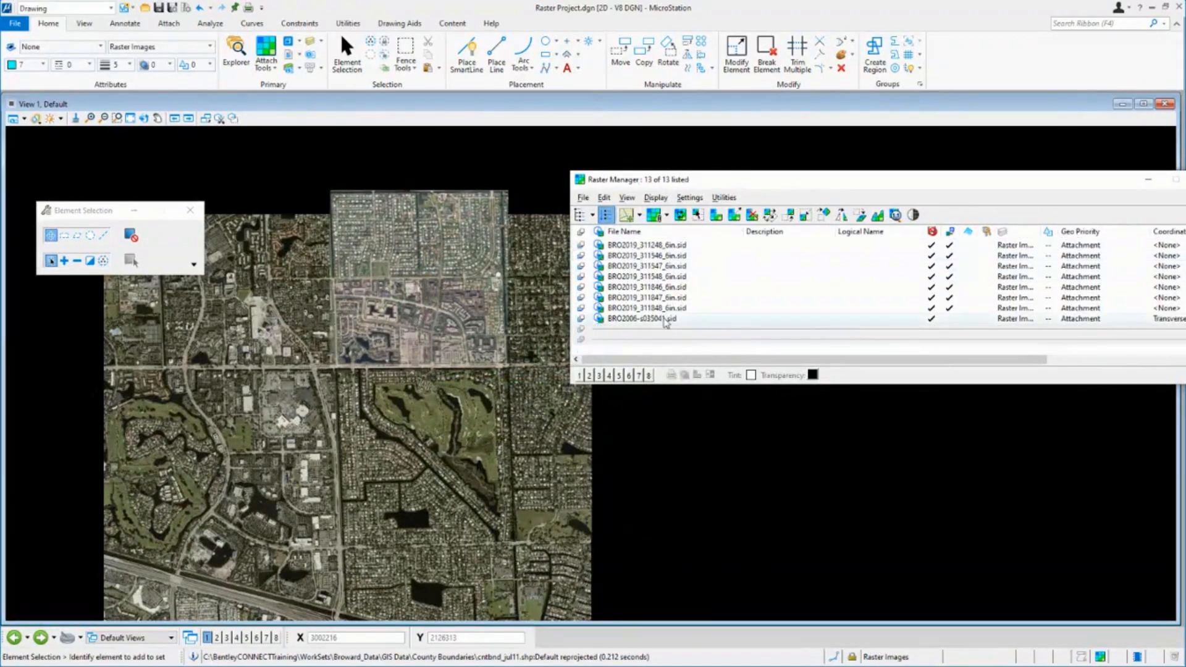
pyautogui.click(665, 319)
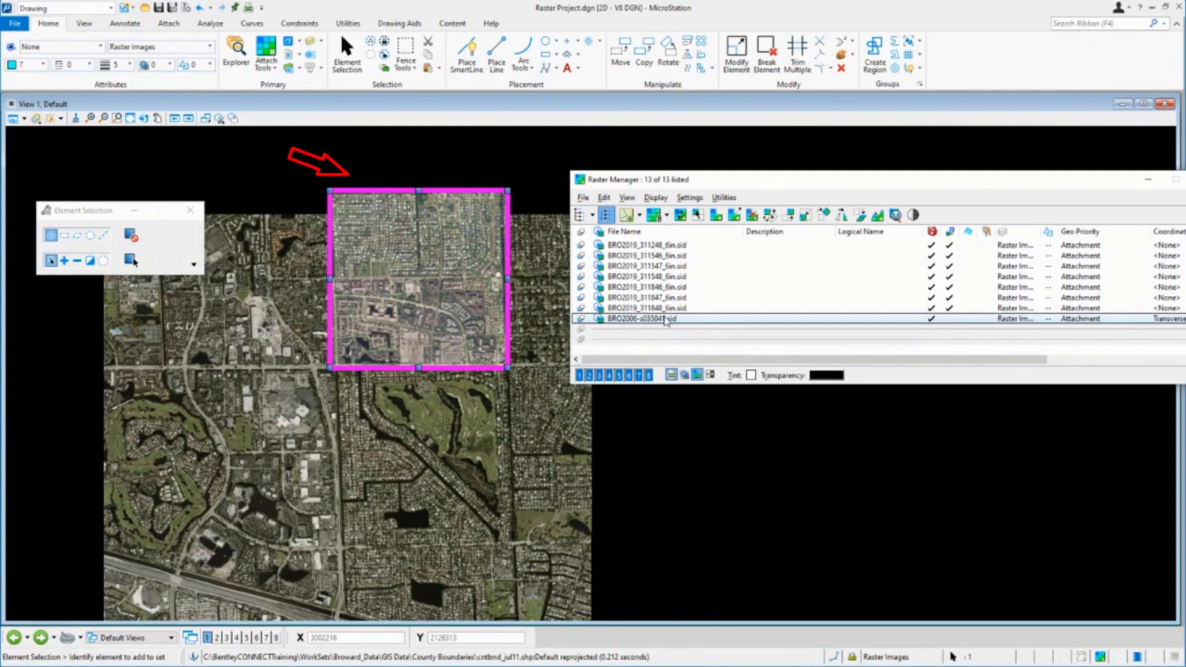
# Highlight the extents of BRO2019_311248_6in.sid through BRO2019_311547_6in.sid together, and clear the selection
pyautogui.click(636, 246)
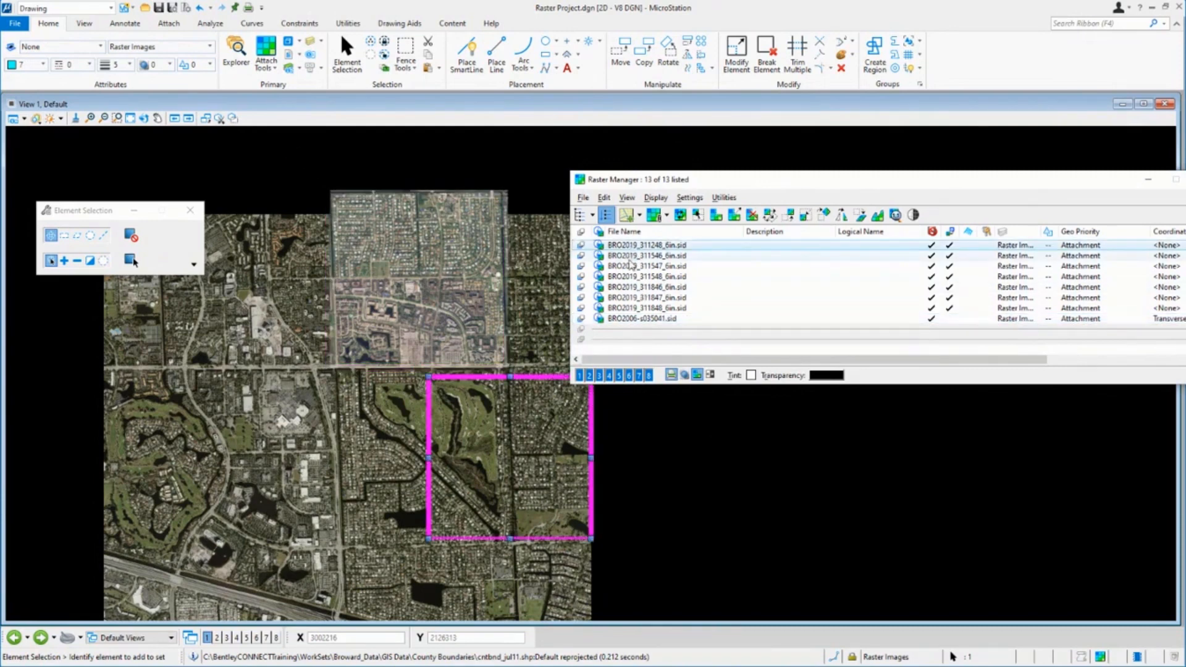
pyautogui.keyDown('shift'); pyautogui.click(630, 265); pyautogui.keyUp('shift')
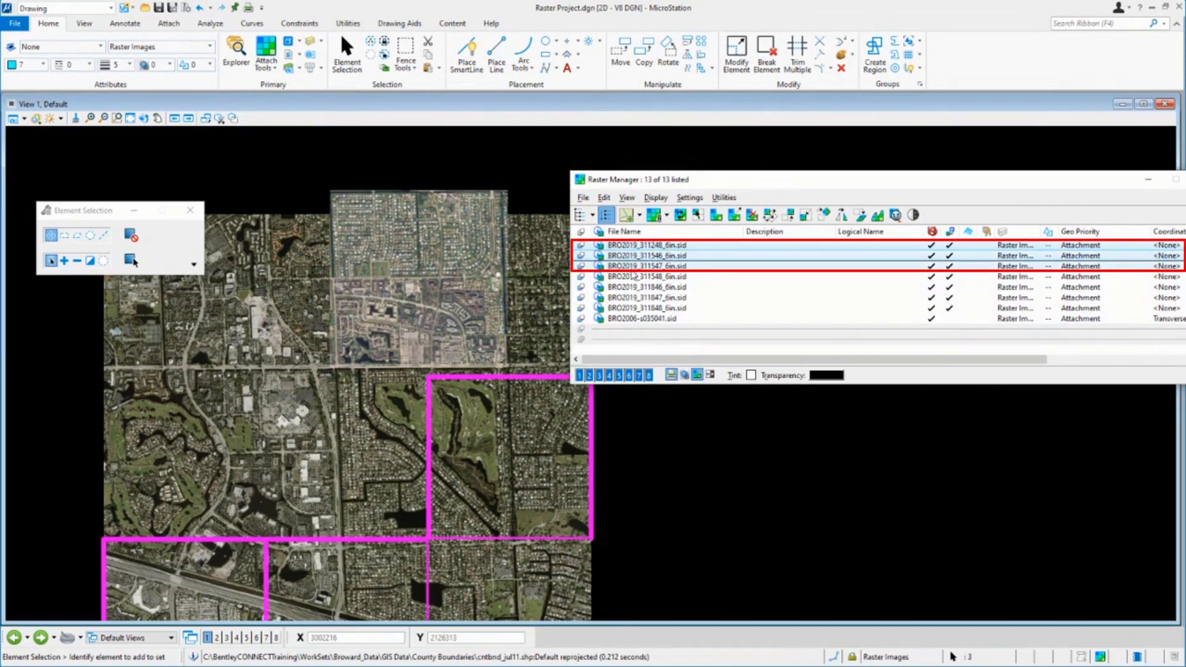
pyautogui.click(700, 485)
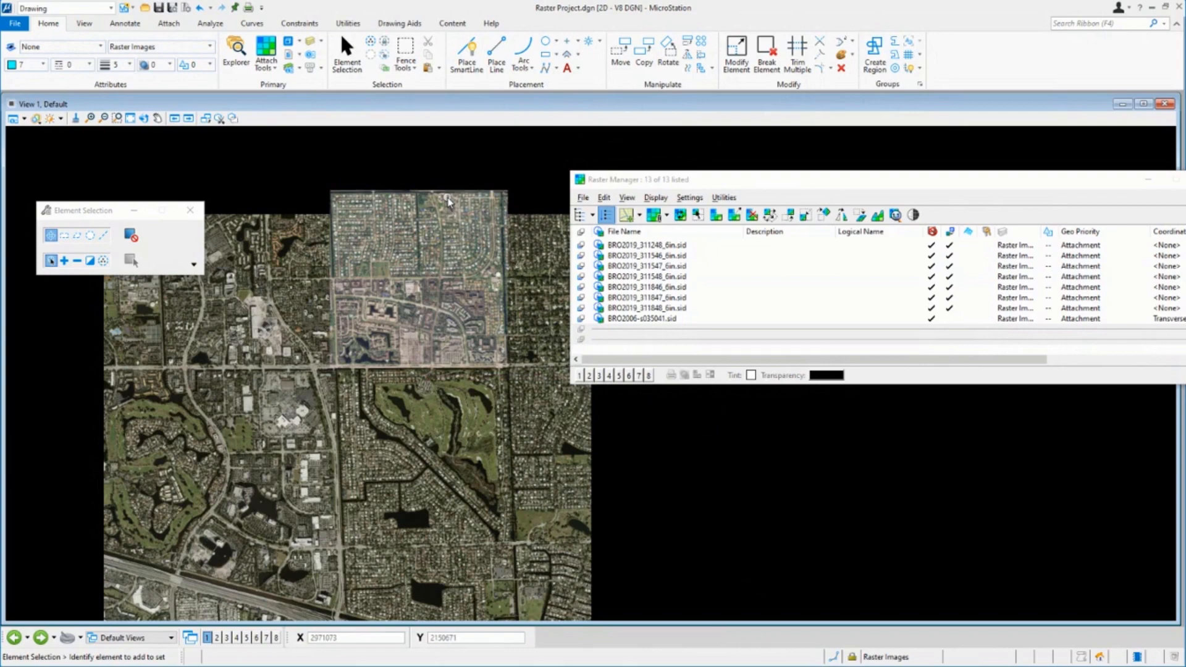
pyautogui.scroll(2, 449, 201)
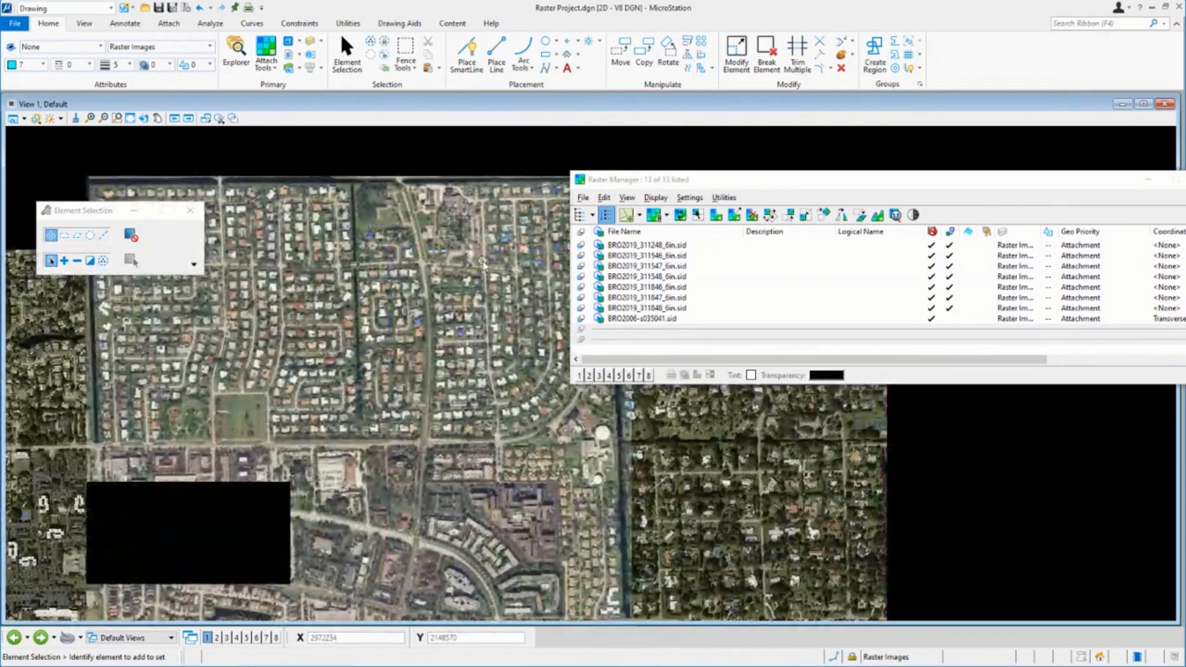
# Shrink the Raster Manager window and move it clear of the aerials
pyautogui.moveTo(633, 185); pyautogui.dragTo(538, 172)
pyautogui.moveTo(1124, 242); pyautogui.dragTo(872, 243)
pyautogui.moveTo(759, 168); pyautogui.dragTo(1039, 129)
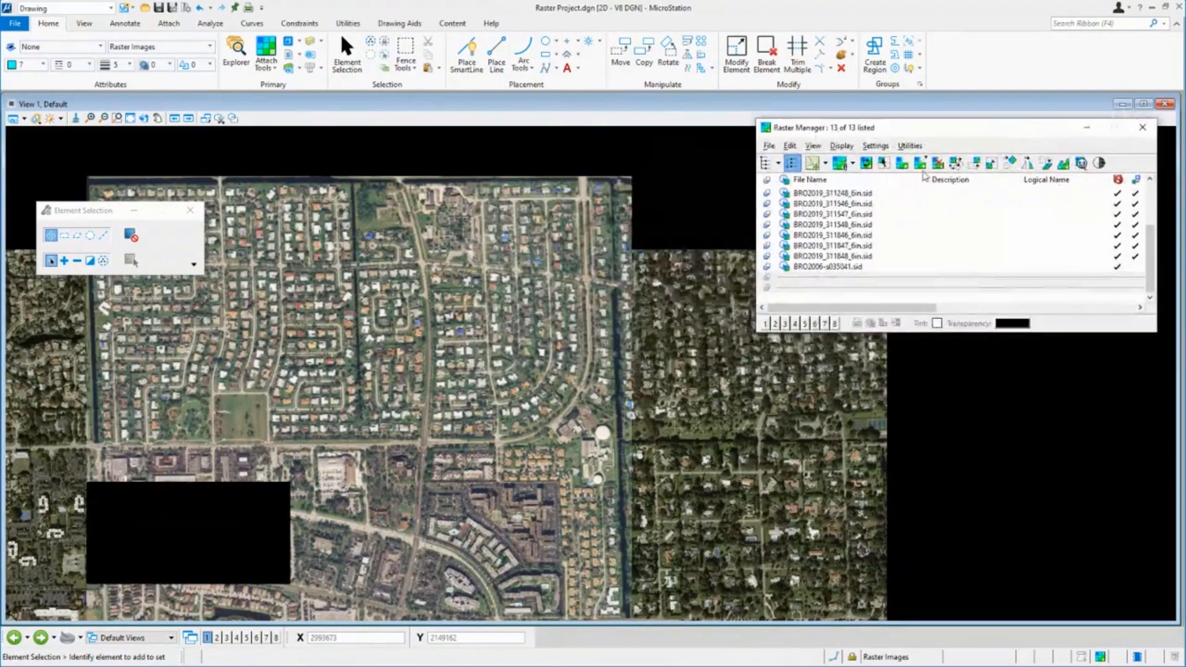
# Inspect the aerials at close and wide range, and highlight the extents of BRO2019_311248_6in.sid and BRO2019_311848_6in.sid in turn
pyautogui.scroll(2, 470, 247)
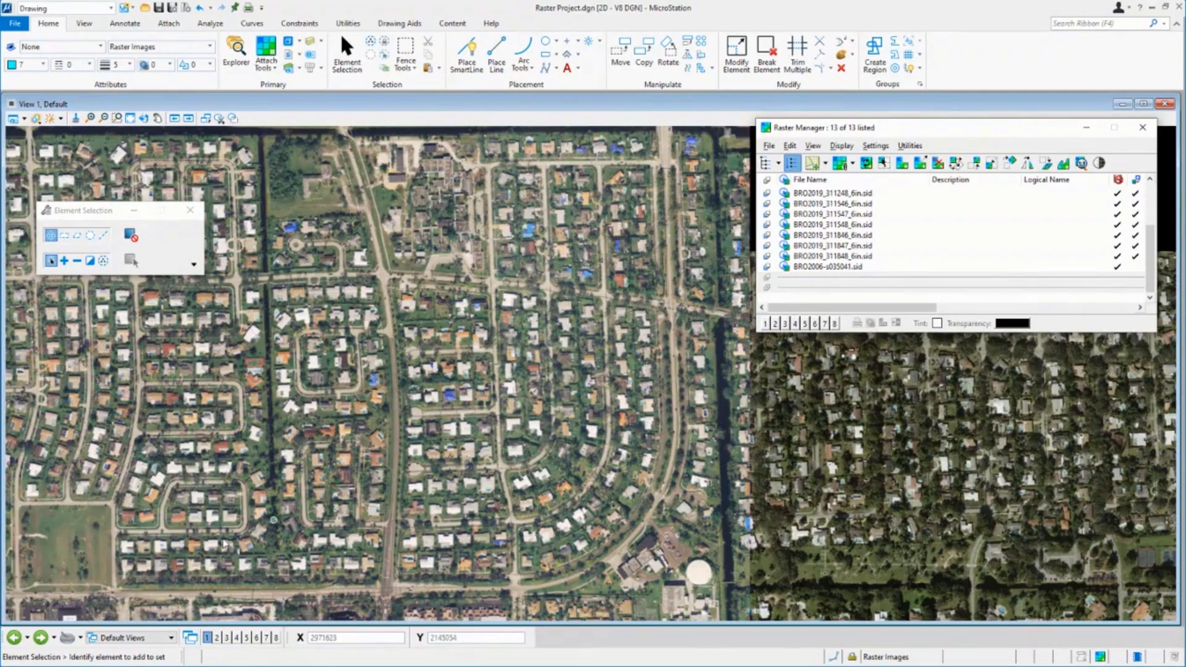
pyautogui.scroll(5, 242, 552)
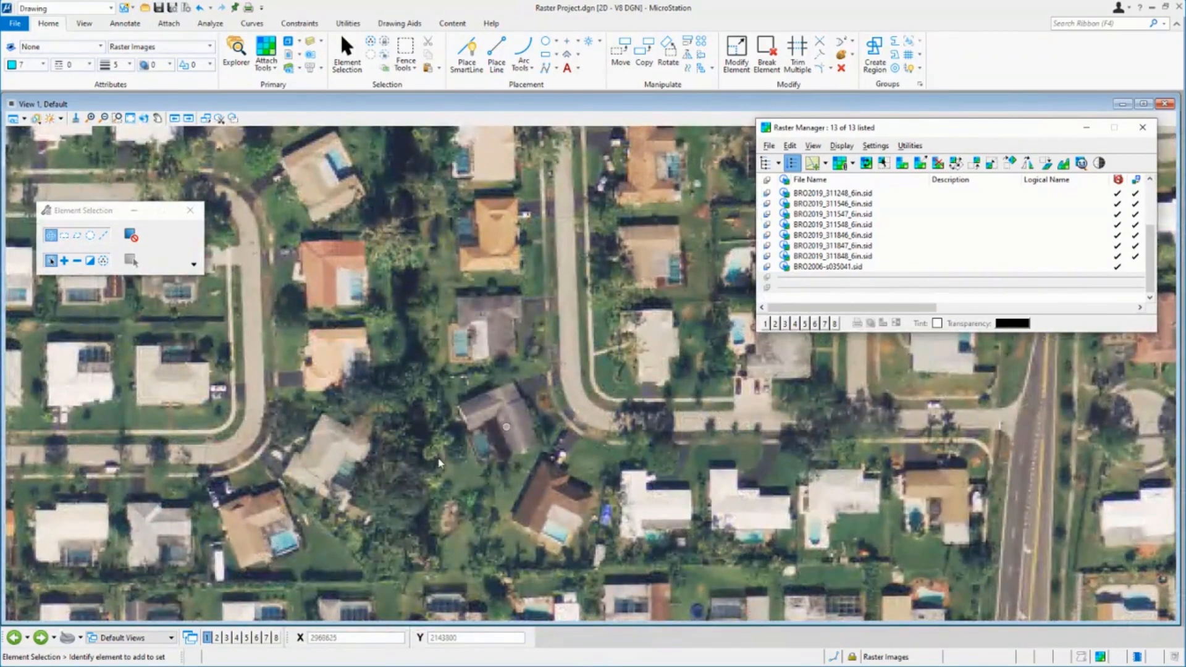
pyautogui.scroll(-5, 440, 462)
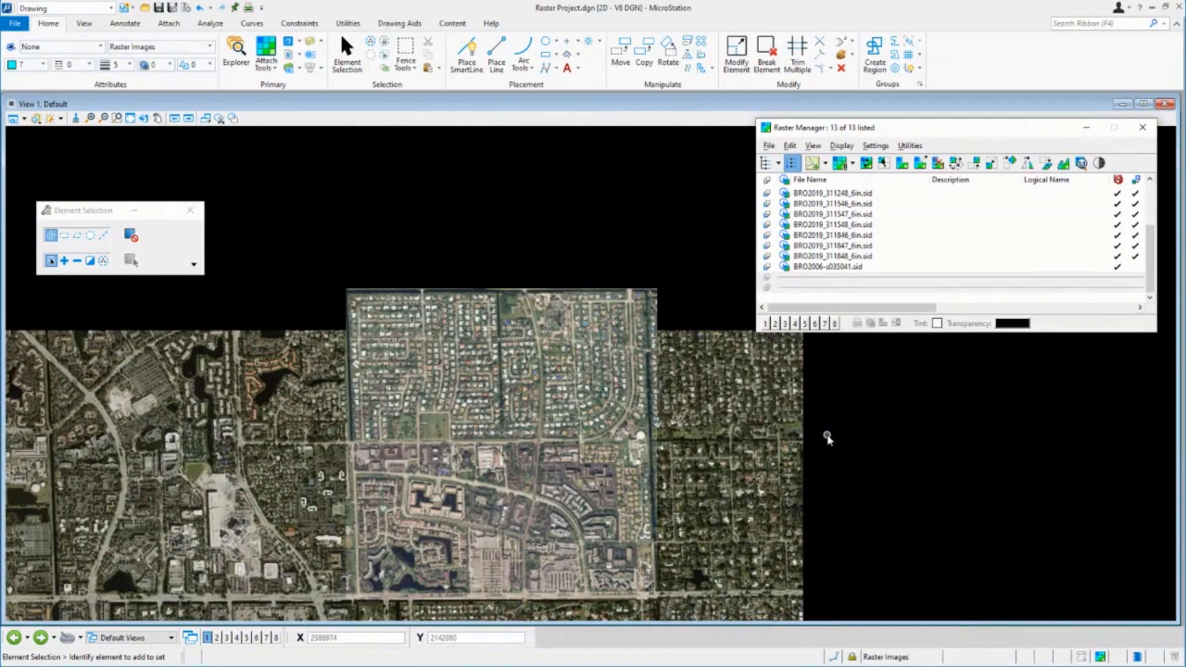
pyautogui.click(920, 164)
pyautogui.click(860, 195)
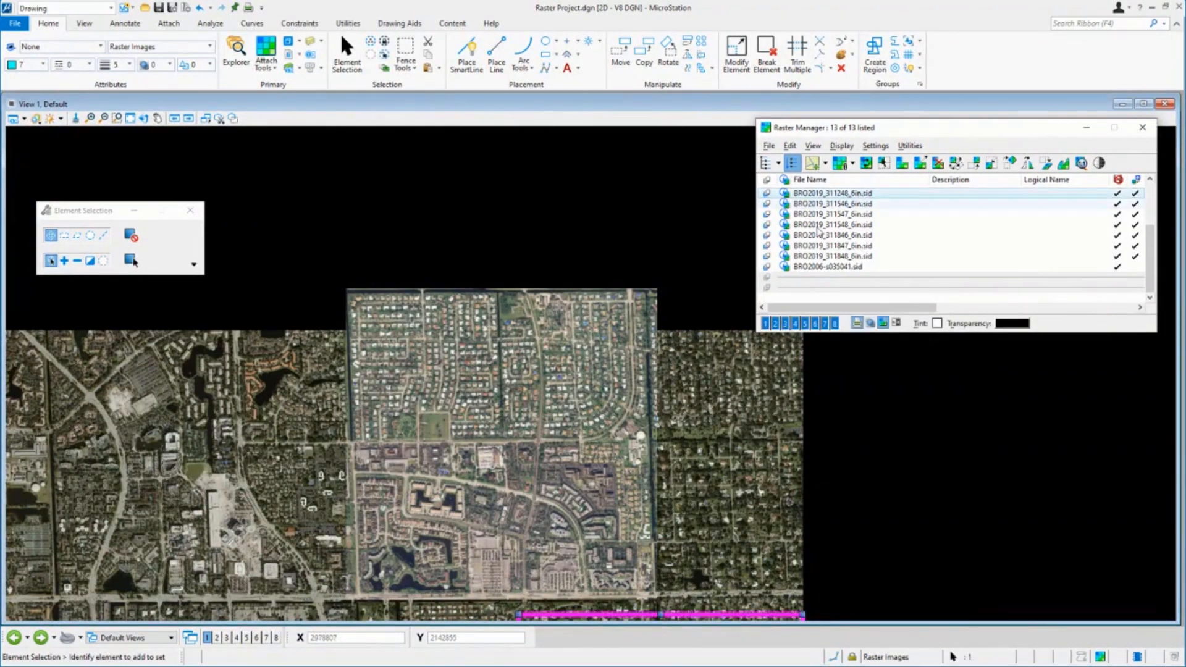
pyautogui.click(840, 257)
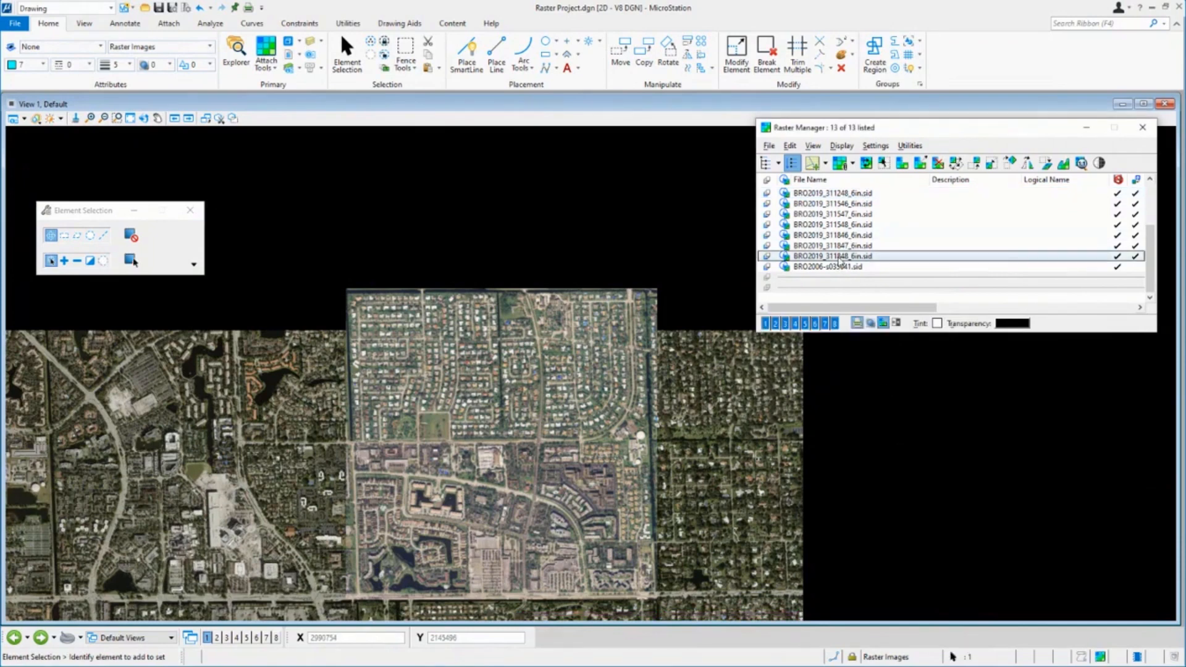
# Fit the view to BRO2019_310946_6in.sid through BRO2019_310948_6in.sid using Fit Rasters To View, and clear the selection
pyautogui.scroll(2, 831, 196)
pyautogui.click(833, 205)
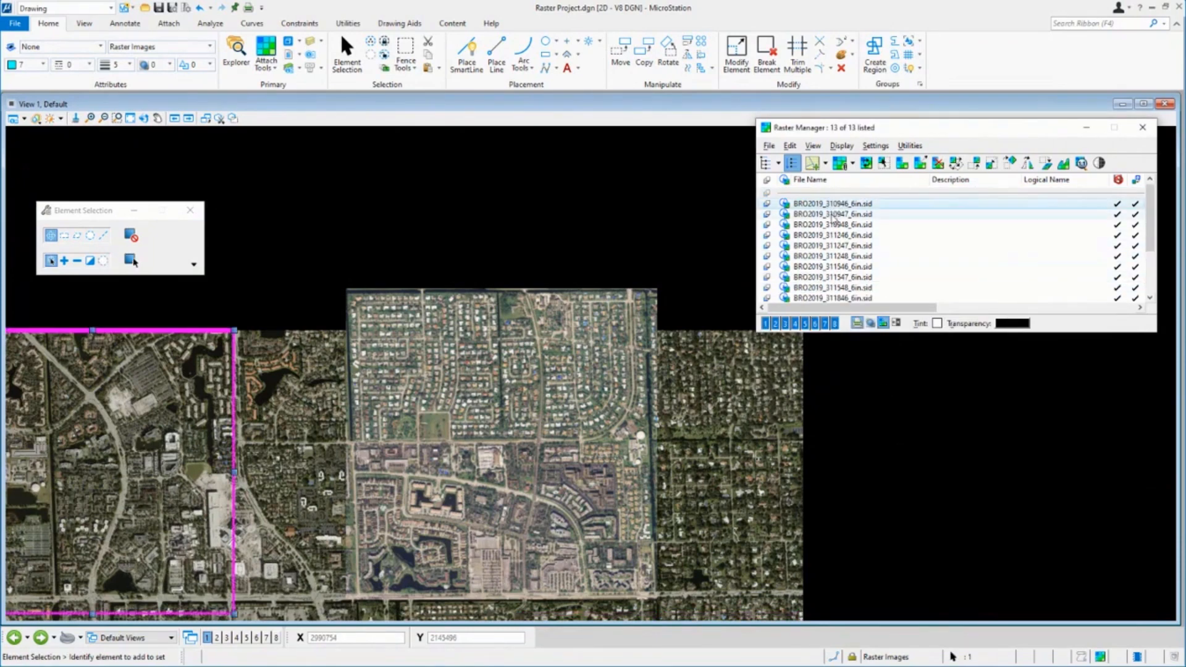
pyautogui.keyDown('shift'); pyautogui.click(834, 225); pyautogui.keyUp('shift')
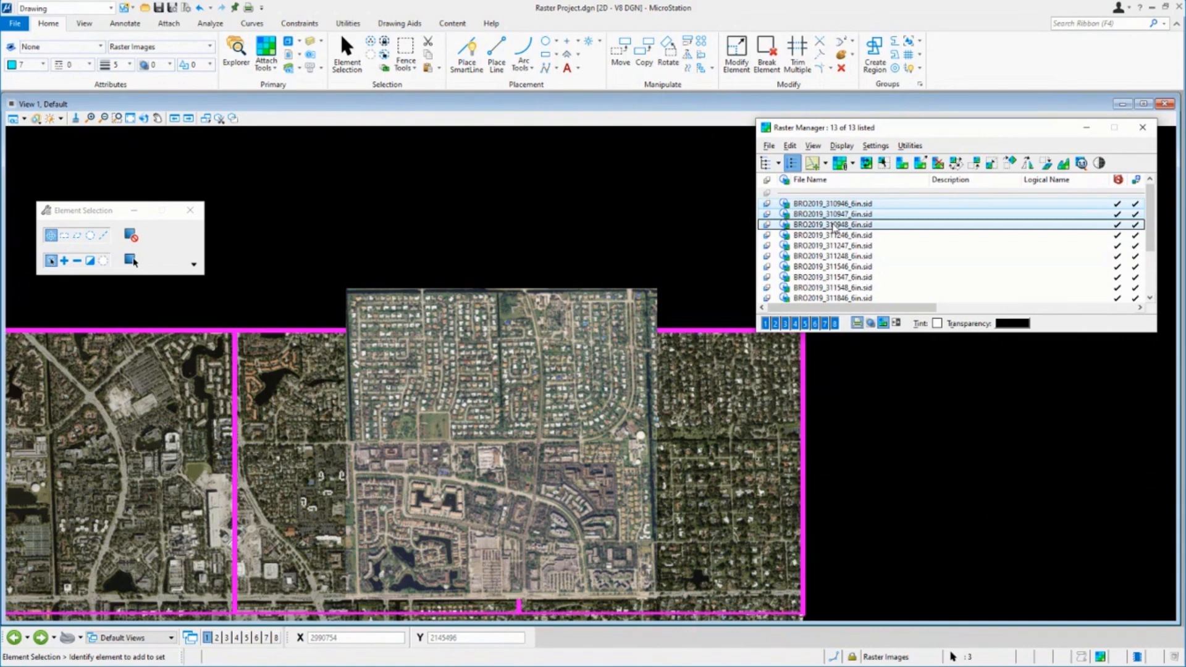
pyautogui.click(814, 146)
pyautogui.moveTo(850, 146)
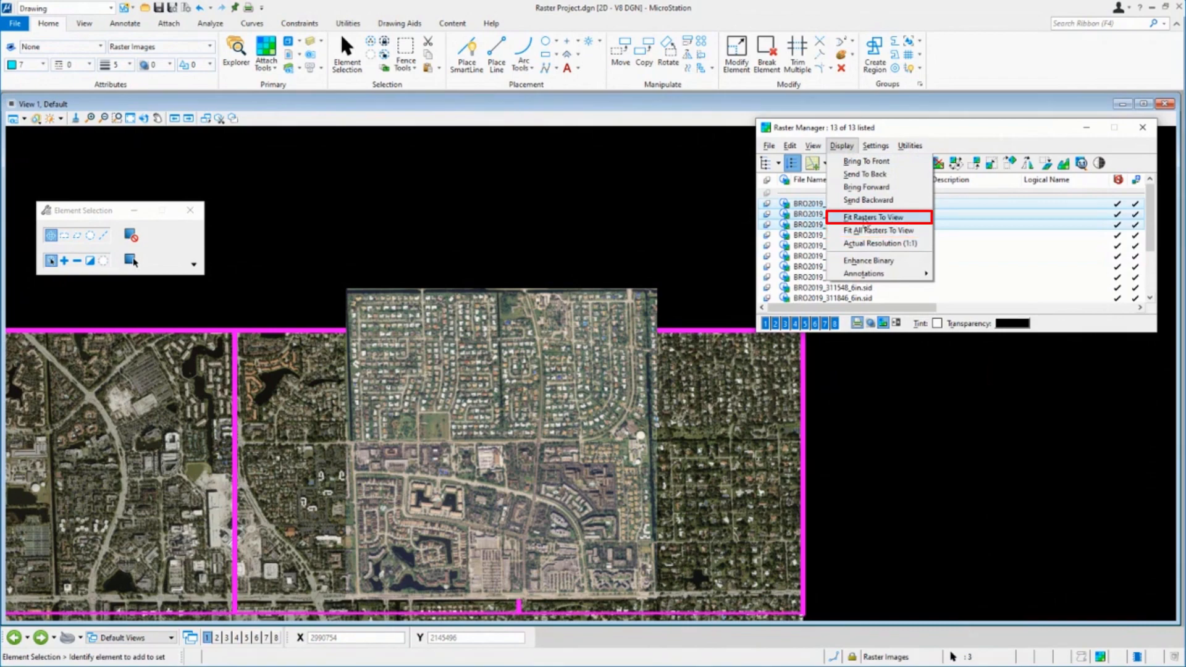
pyautogui.click(865, 221)
pyautogui.click(632, 243)
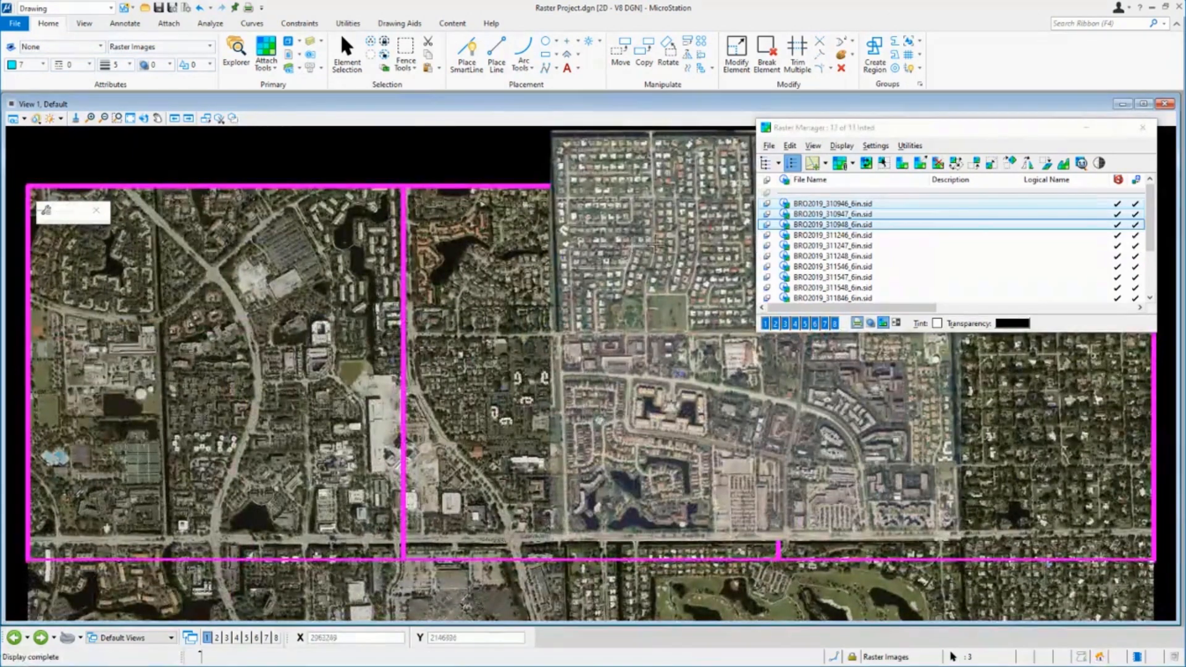
pyautogui.rightClick(445, 170)
pyautogui.click(445, 171)
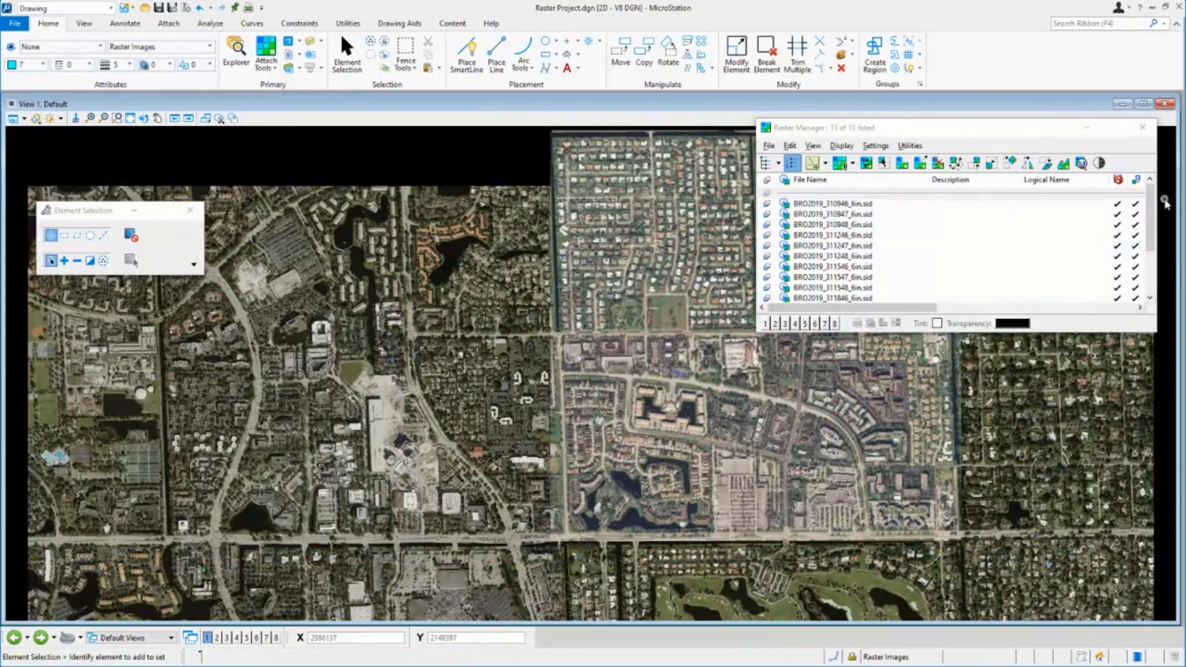
# Fit the view to the single raster BRO2006-s035041.sid
pyautogui.moveTo(1150, 217); pyautogui.dragTo(1144, 287)
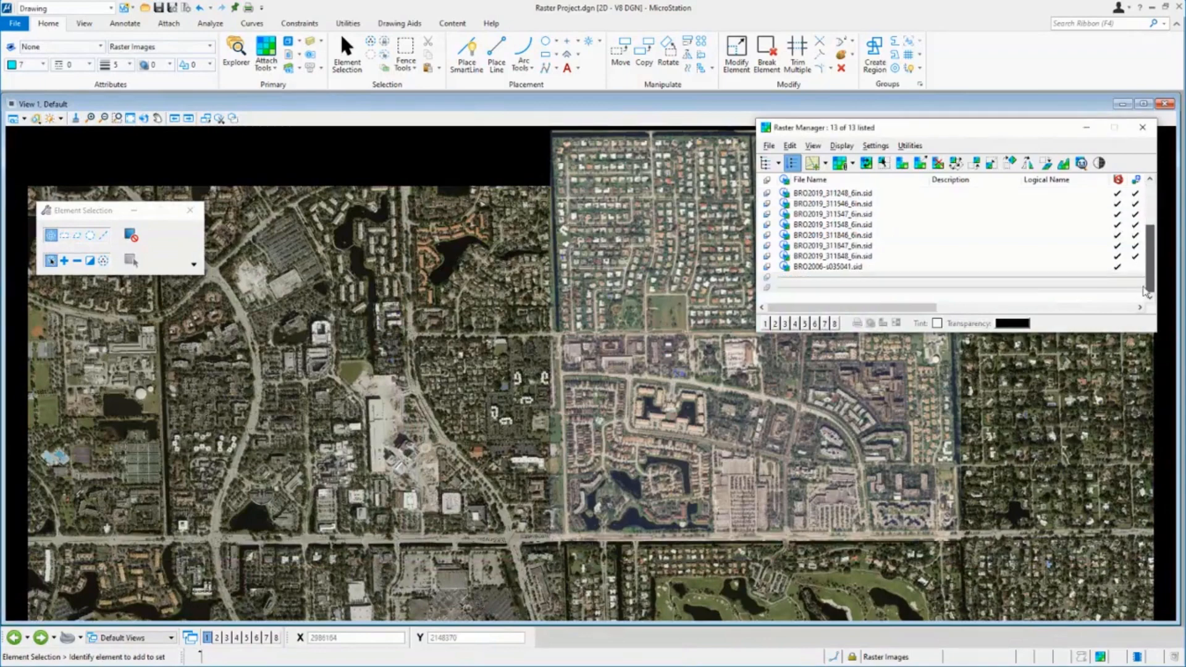
pyautogui.click(840, 268)
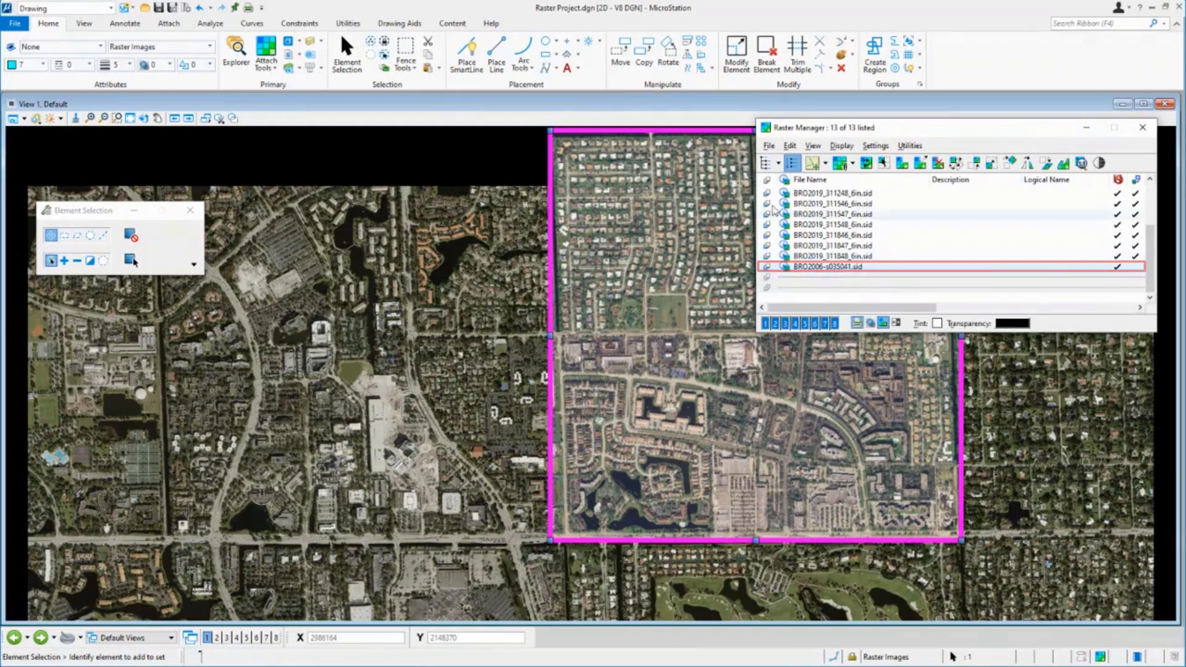
pyautogui.click(842, 146)
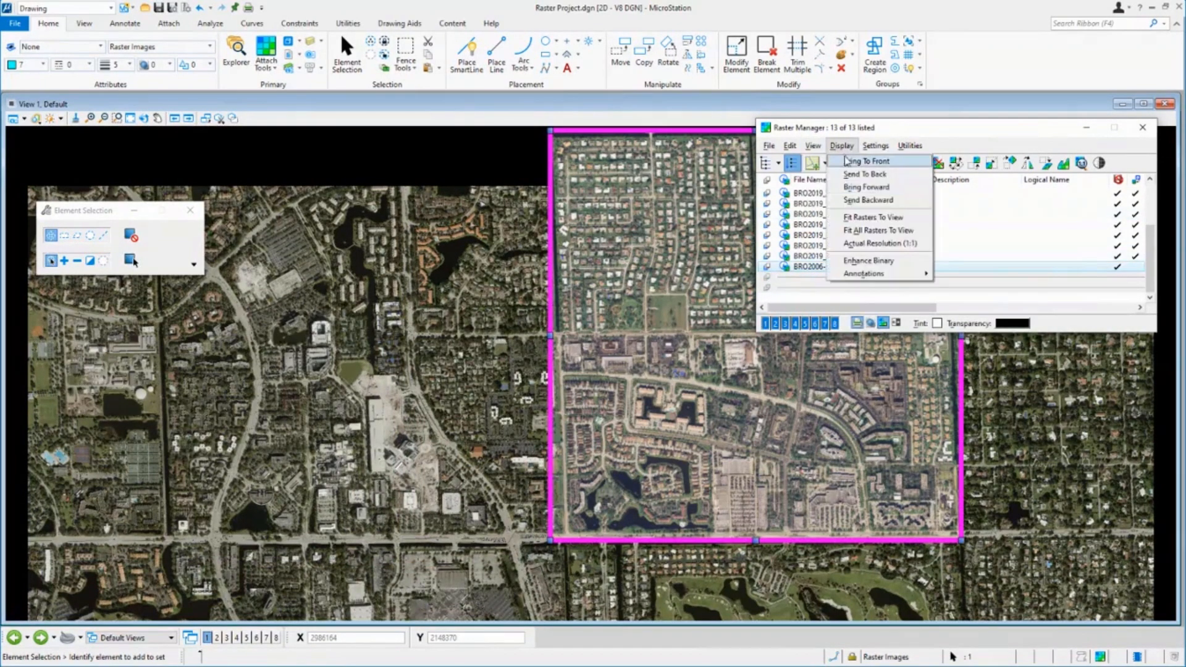
pyautogui.click(859, 218)
pyautogui.click(654, 304)
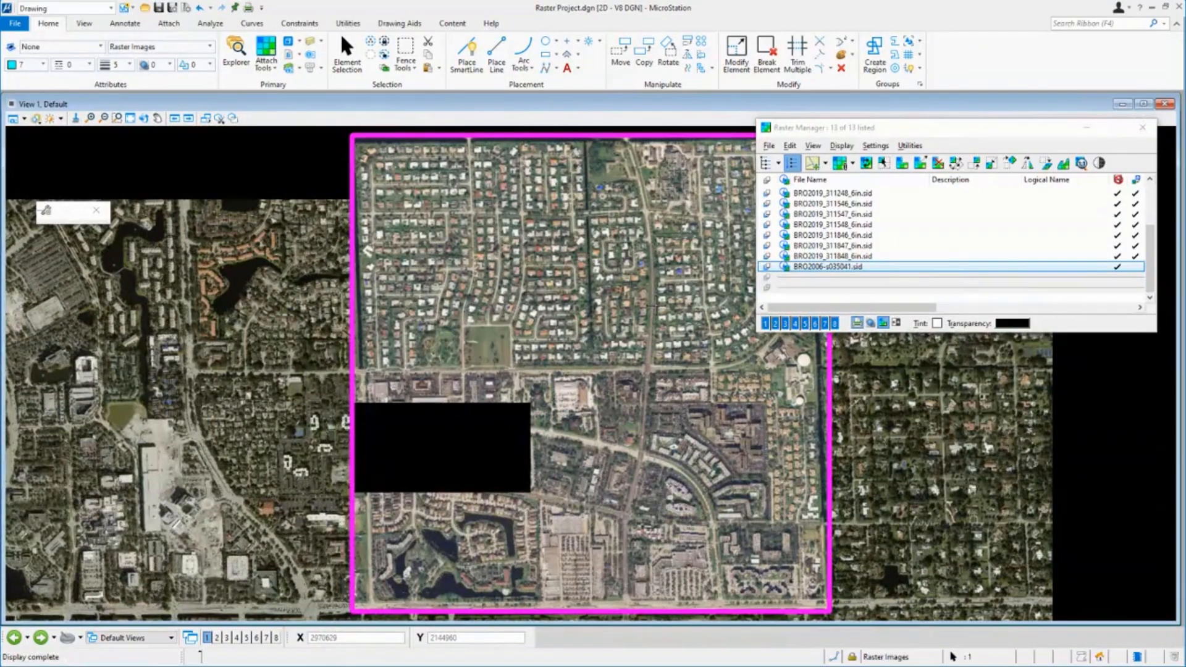
# Identify an aerial by selecting its upper border in the drawing, find its entry in the raster list, and clear the selection
pyautogui.click(347, 53)
pyautogui.click(267, 202)
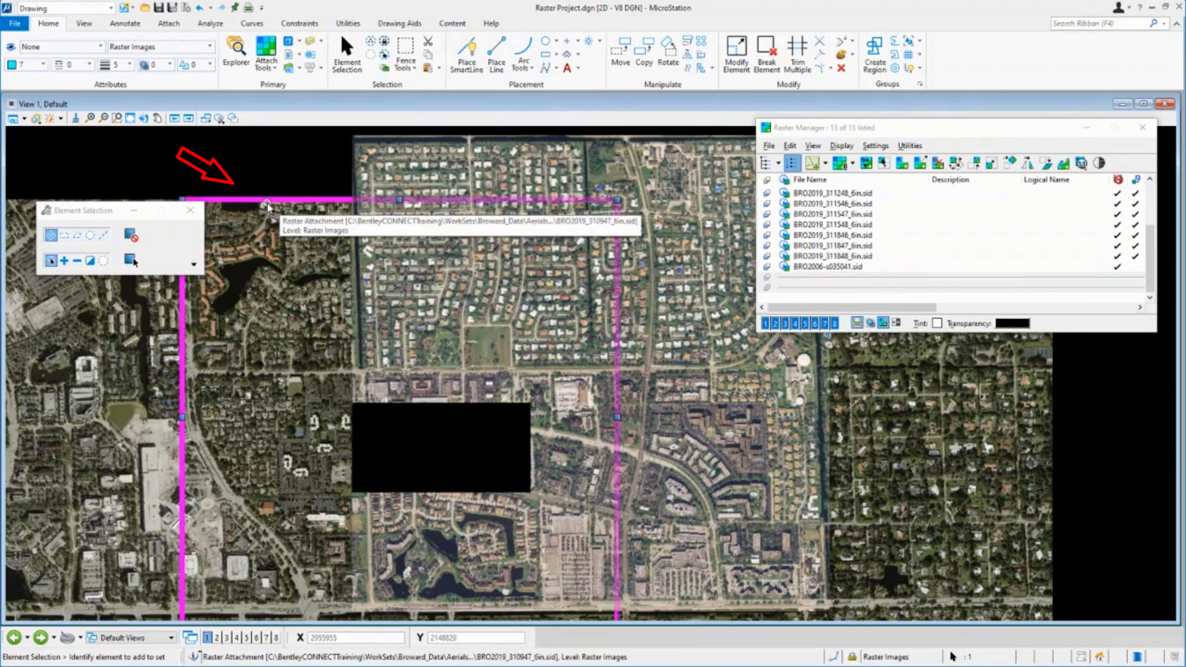
pyautogui.moveTo(1150, 240); pyautogui.dragTo(1150, 196)
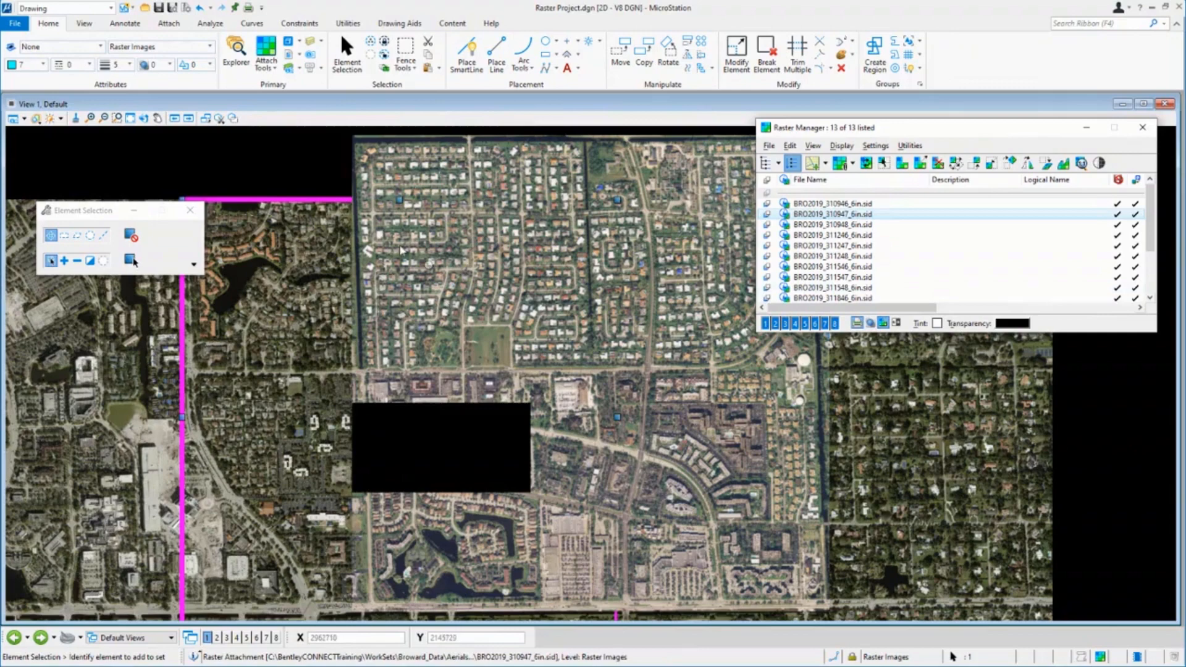
pyautogui.scroll(-5, 438, 277)
pyautogui.click(643, 334)
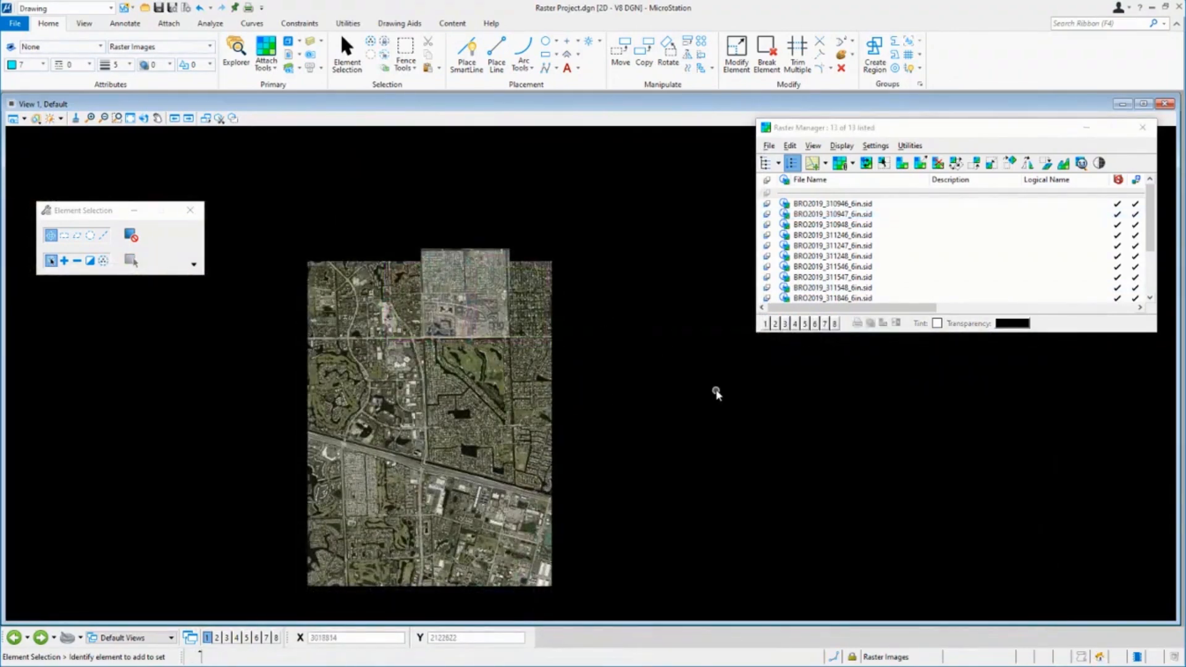
# Highlight BRO2019_310946_6in.sid and fit the view to raster files only using Fit View
pyautogui.click(854, 205)
pyautogui.scroll(-2, 854, 241)
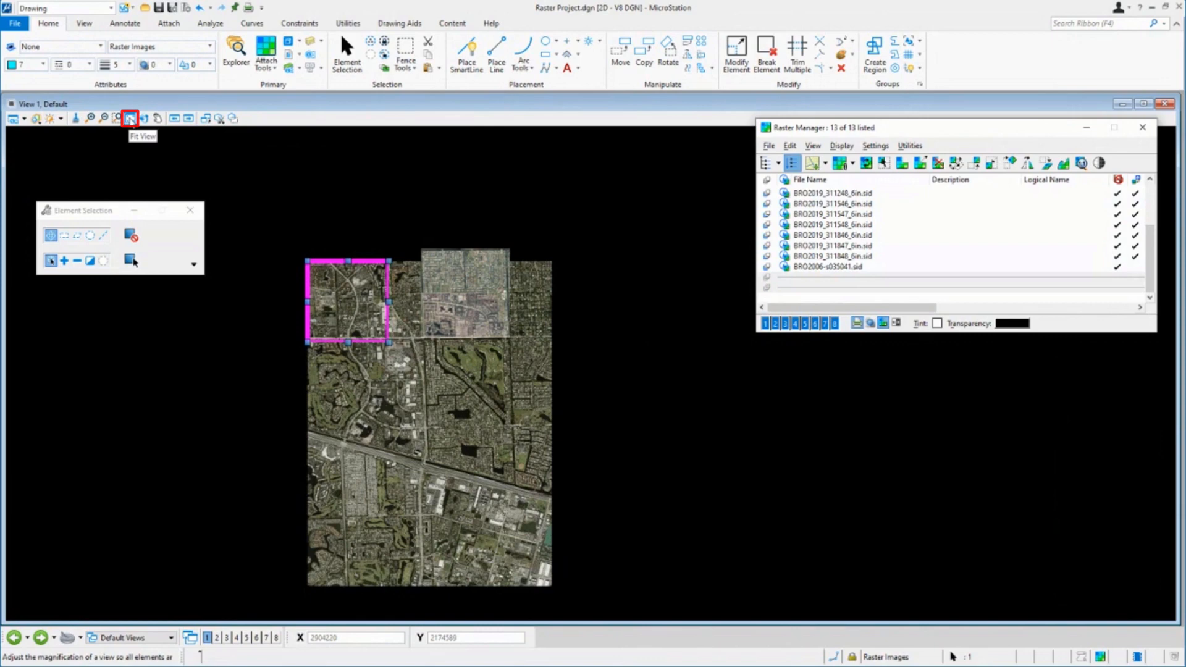
pyautogui.click(130, 118)
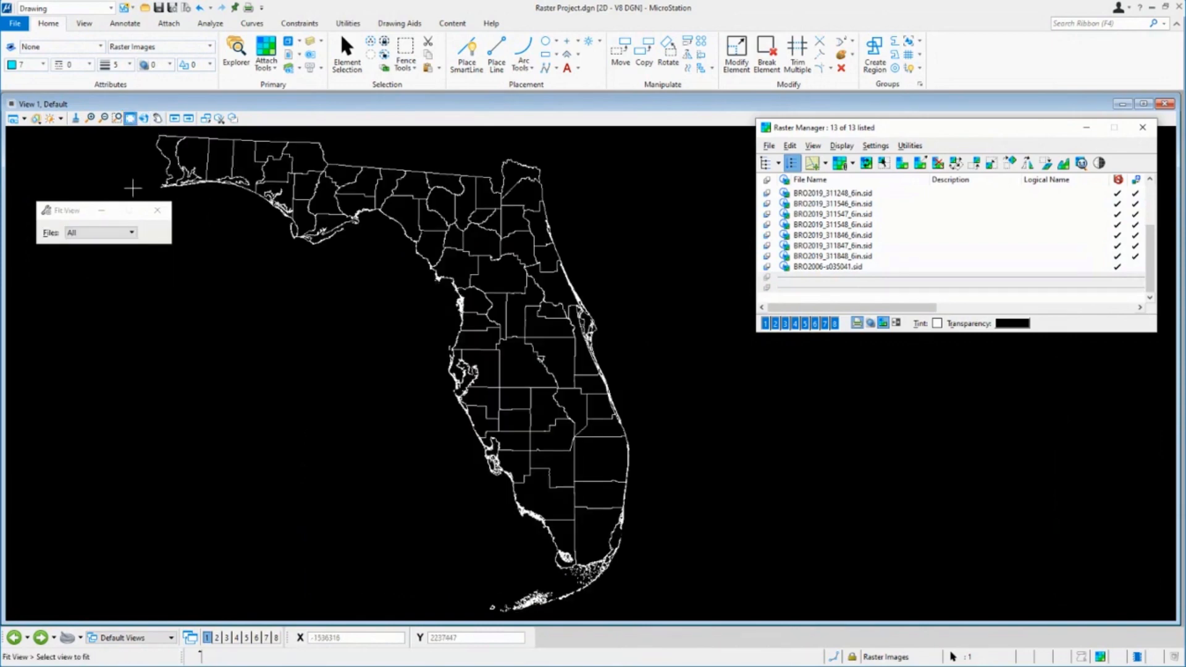
pyautogui.click(117, 233)
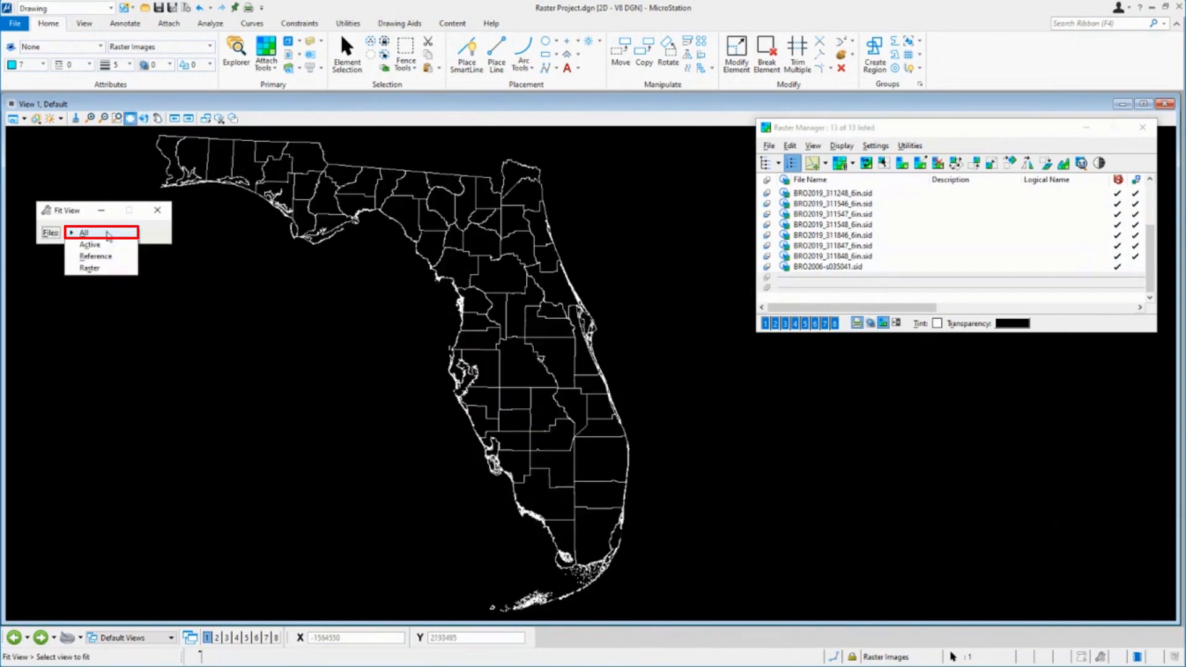
pyautogui.click(102, 268)
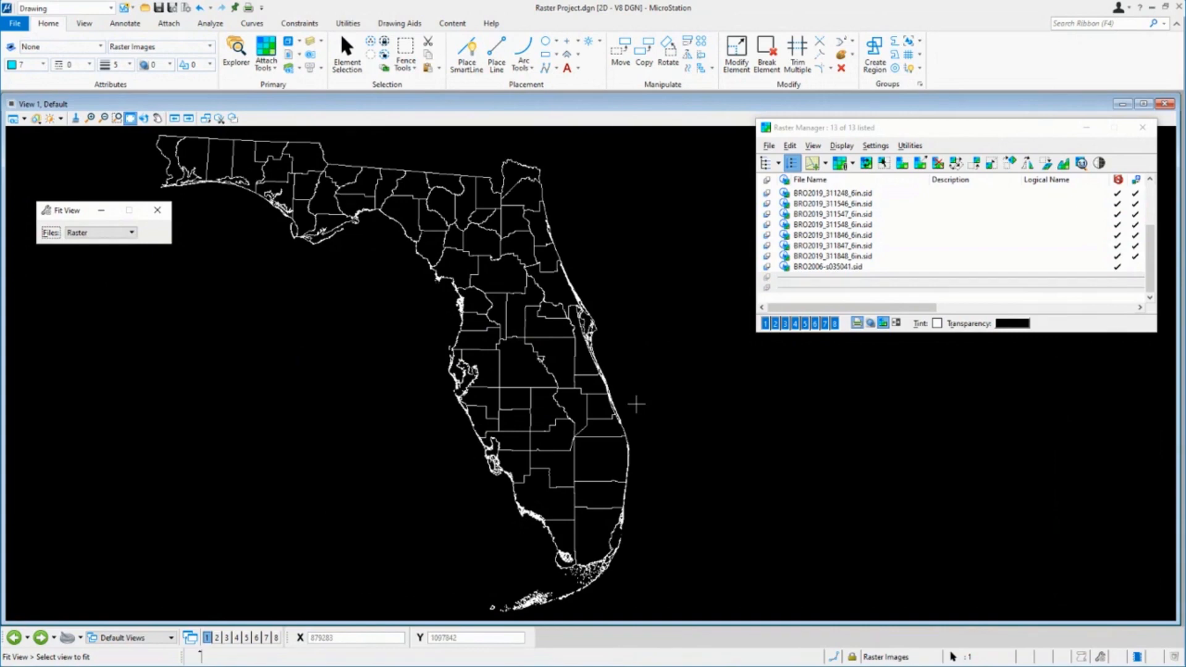
pyautogui.click(636, 404)
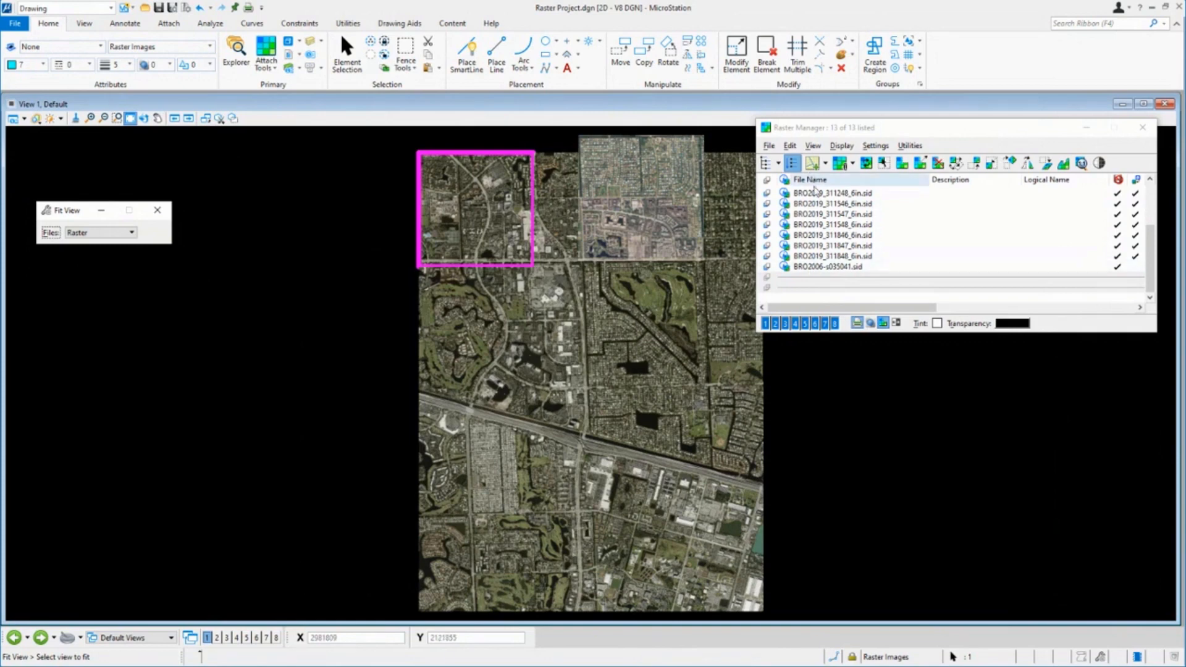
pyautogui.click(813, 146)
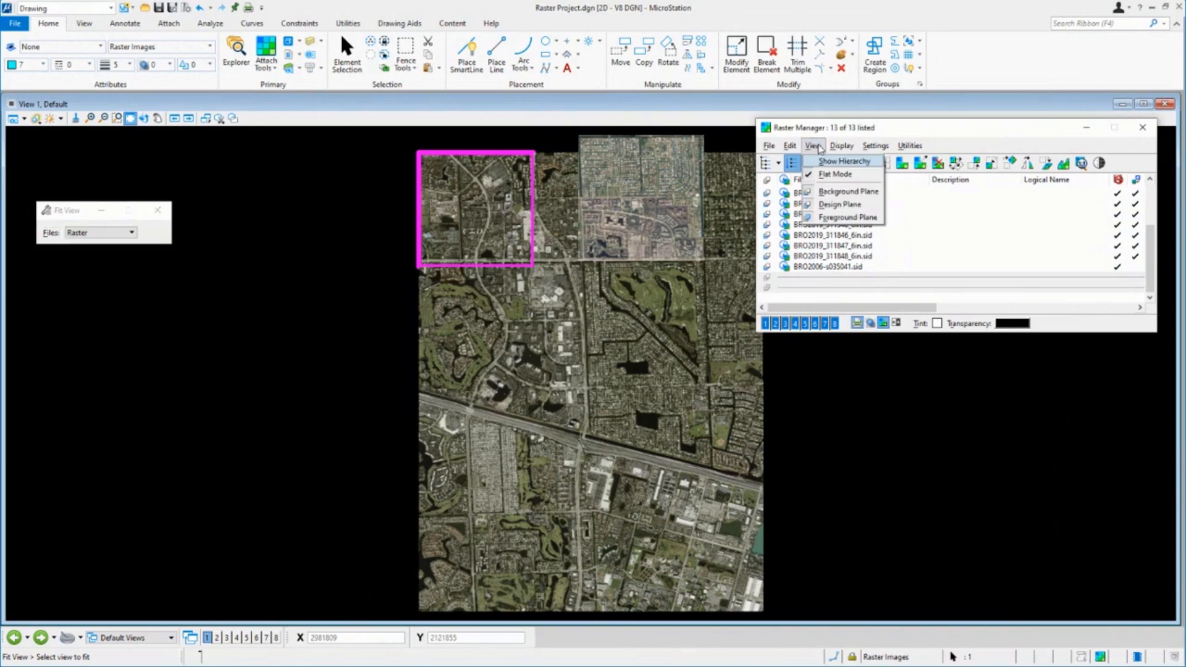
pyautogui.moveTo(842, 146)
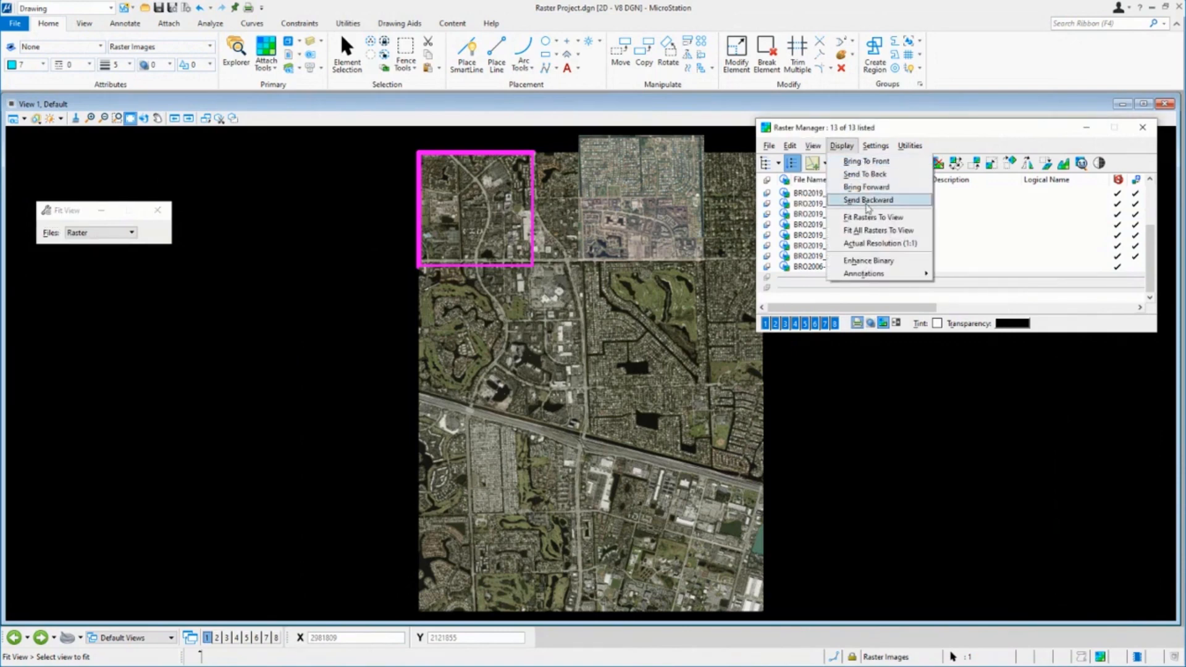
pyautogui.click(860, 129)
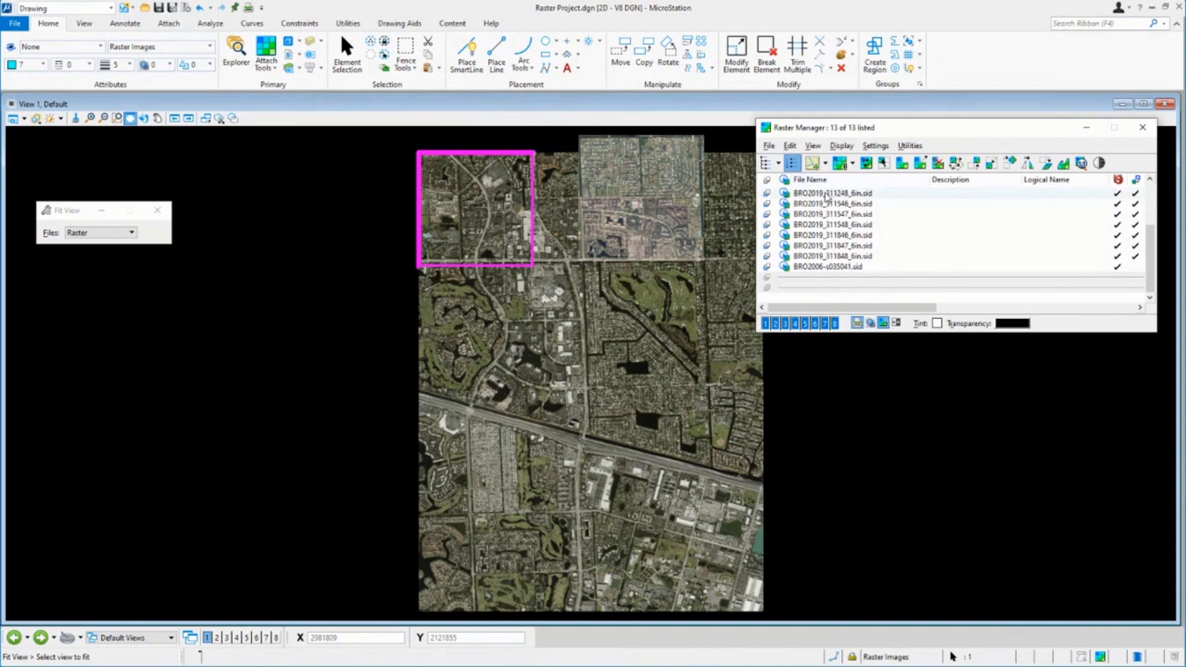
# Detach all the attached rasters from the drawing
pyautogui.scroll(2, 906, 225)
pyautogui.scroll(-2, 838, 208)
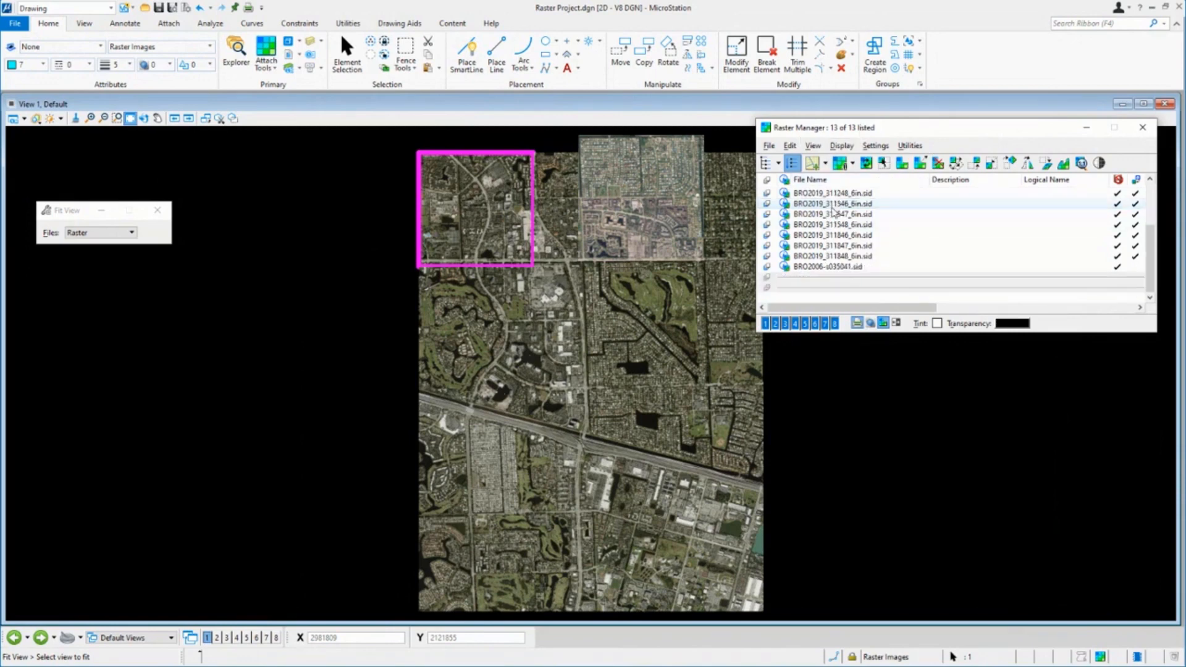
pyautogui.hotkey('ctrl', 'a')
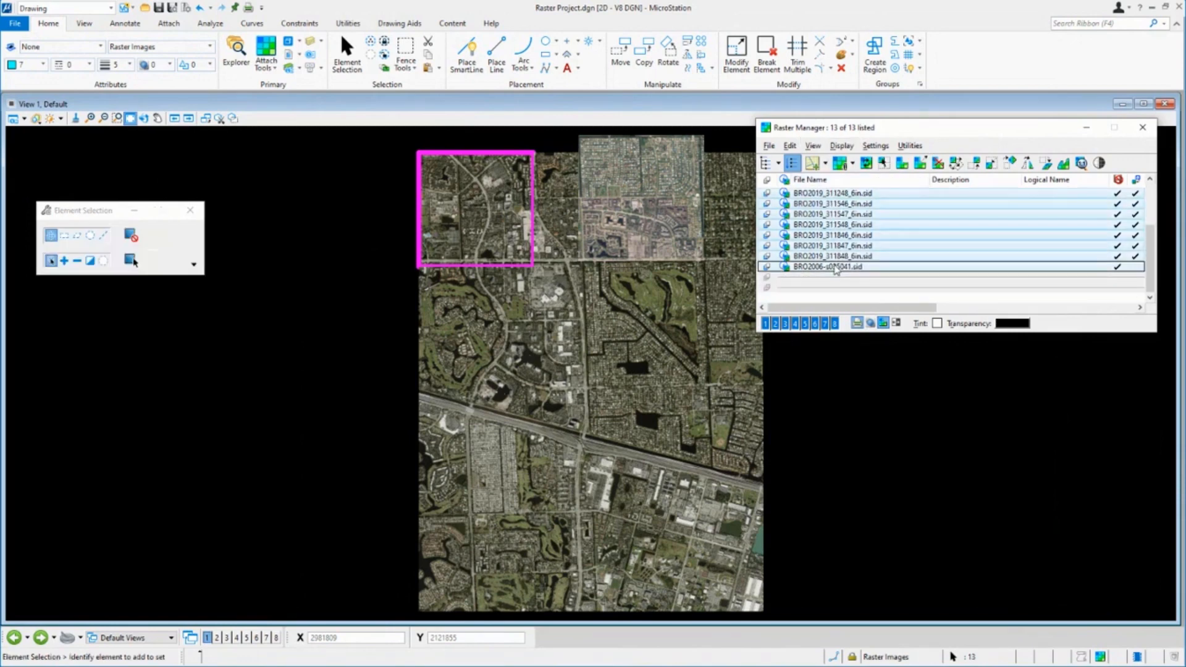
pyautogui.rightClick(859, 242)
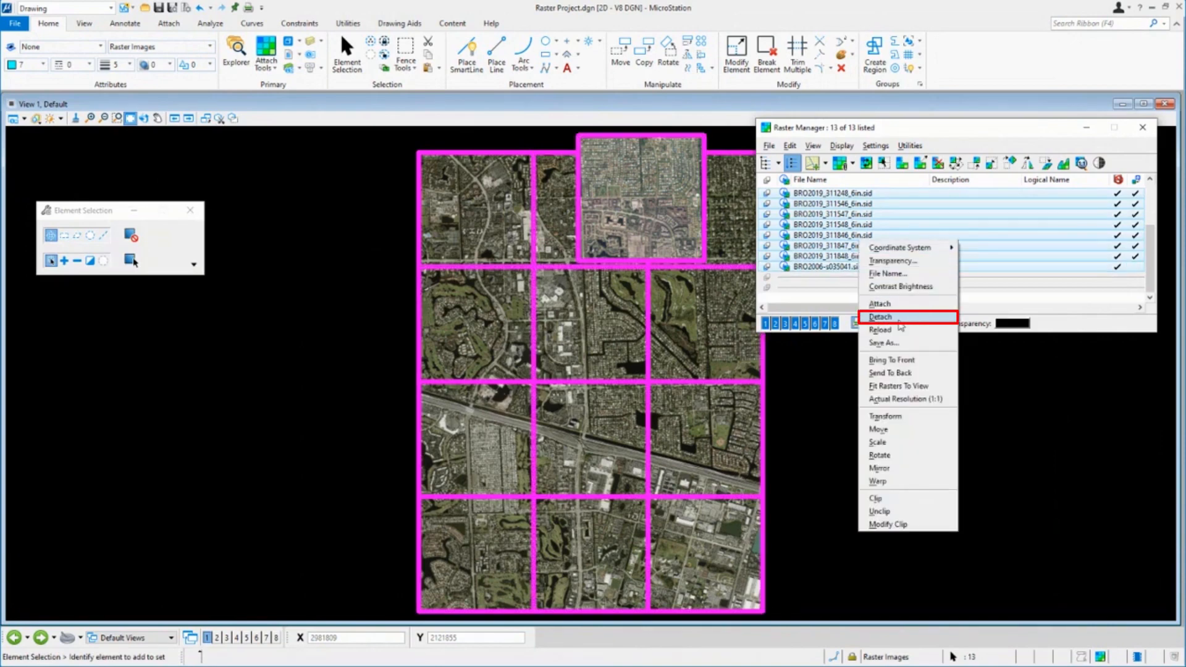
pyautogui.click(895, 319)
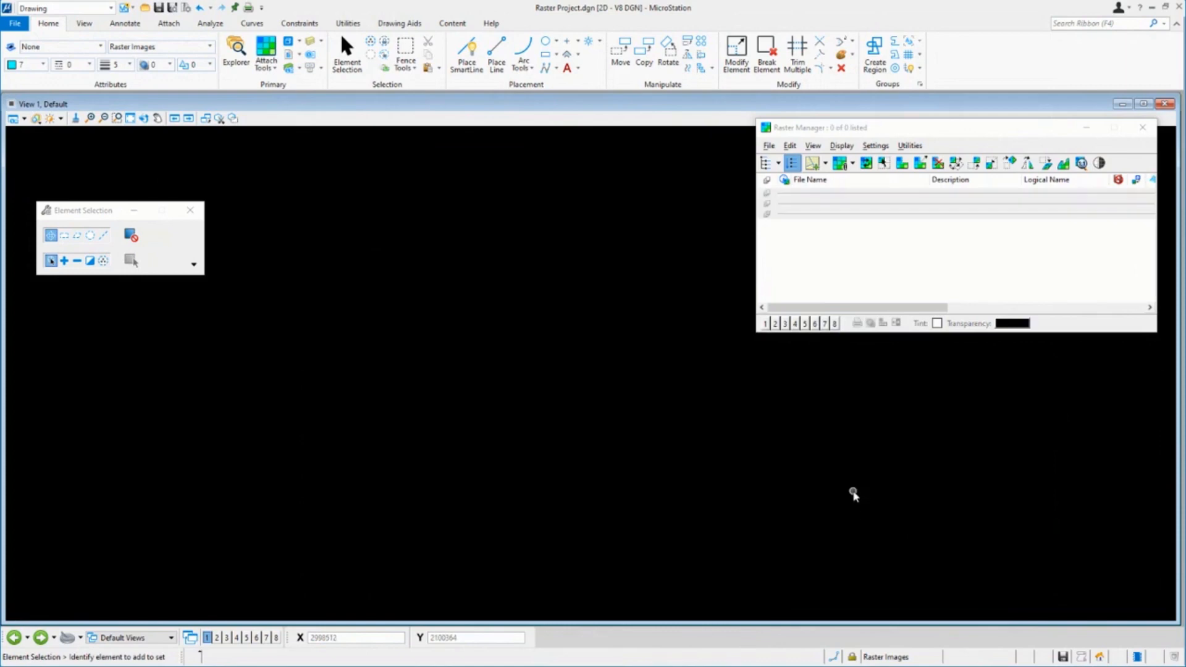
# Fit the view to all files to bring the Florida county map back into view
pyautogui.click(130, 118)
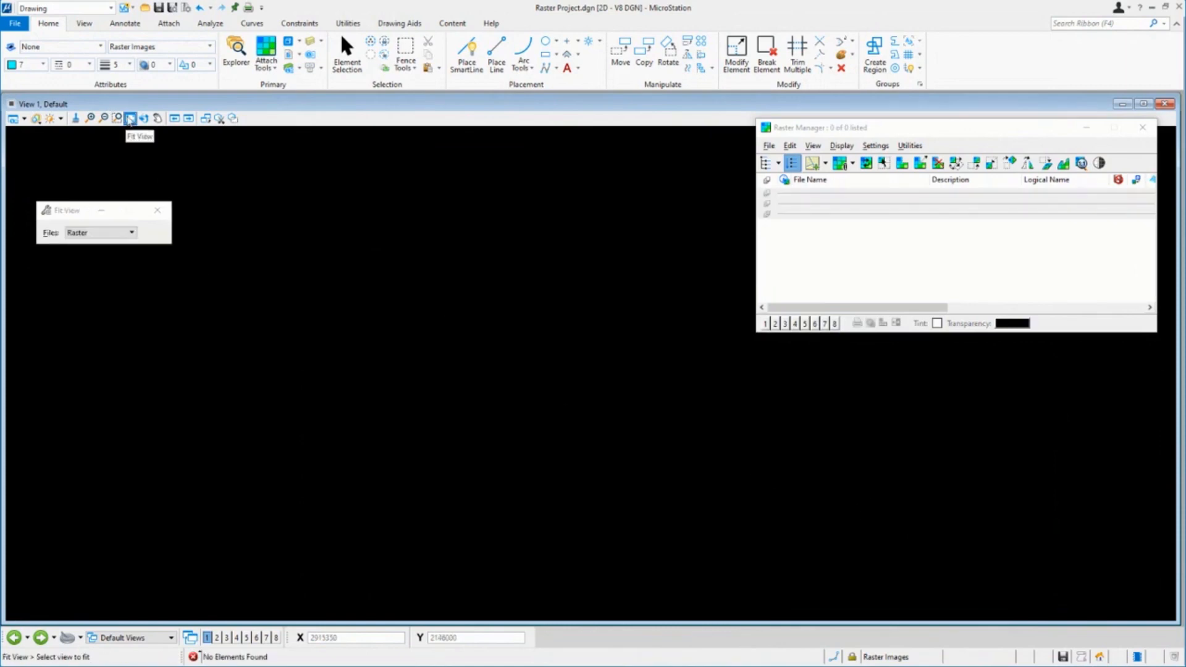
pyautogui.click(127, 233)
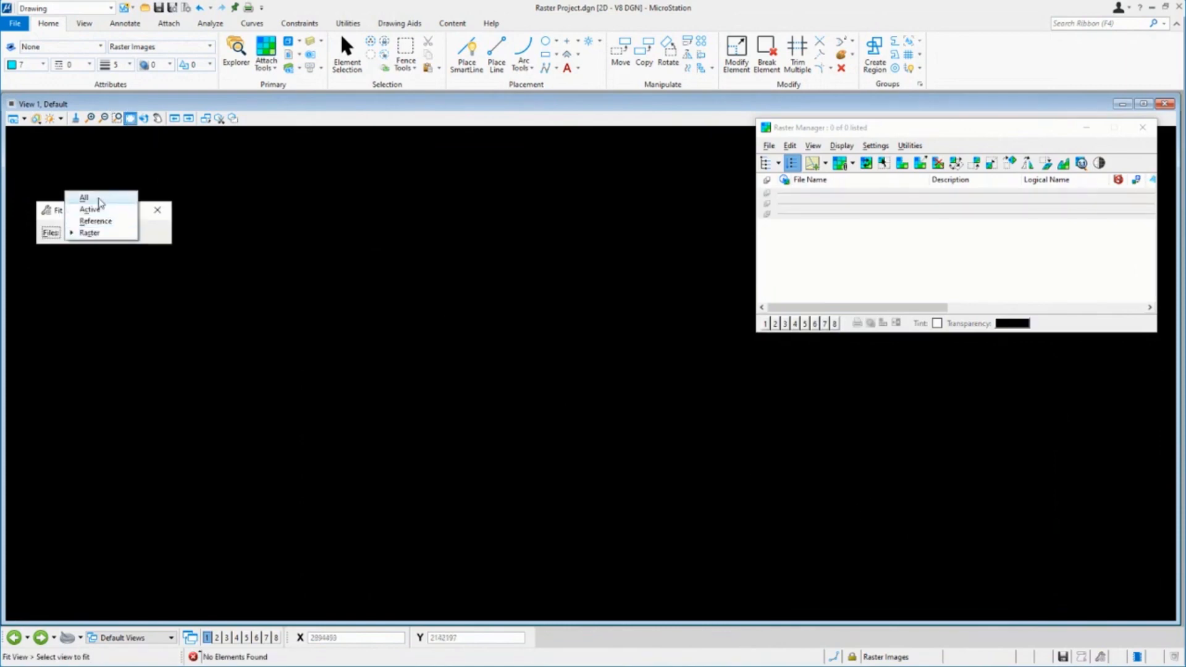
pyautogui.click(99, 198)
pyautogui.click(404, 247)
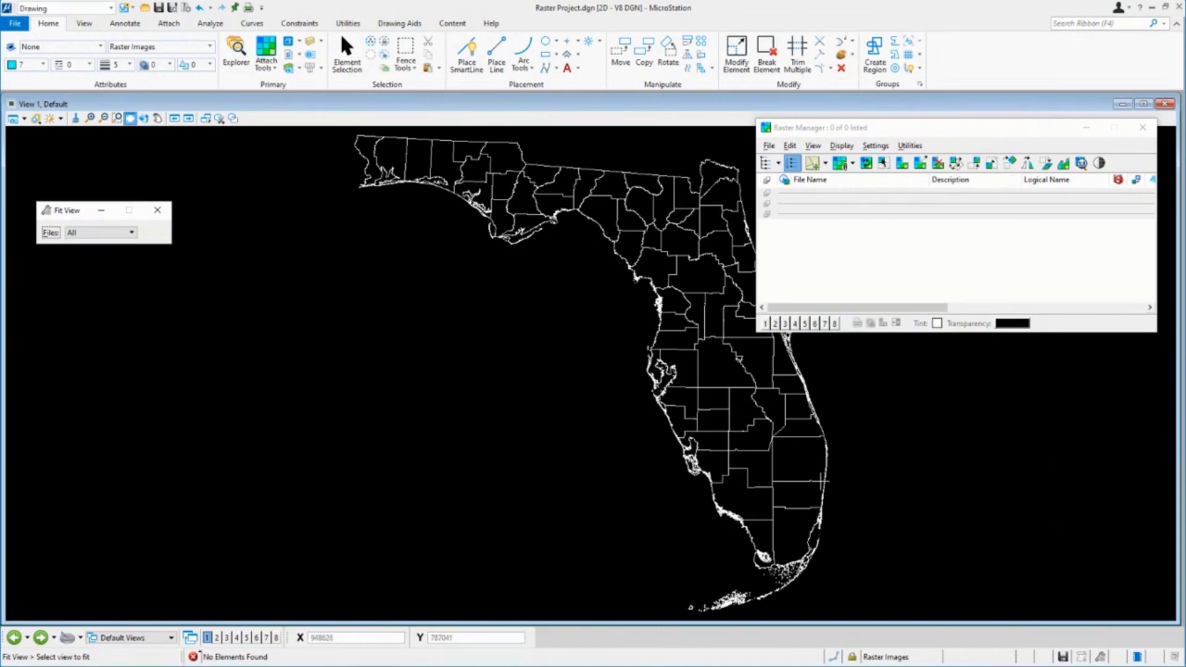
# Turn on the display of all the levels in Raster Project.dgn, from Tree through Default, in View 1
pyautogui.scroll(5, 841, 513)
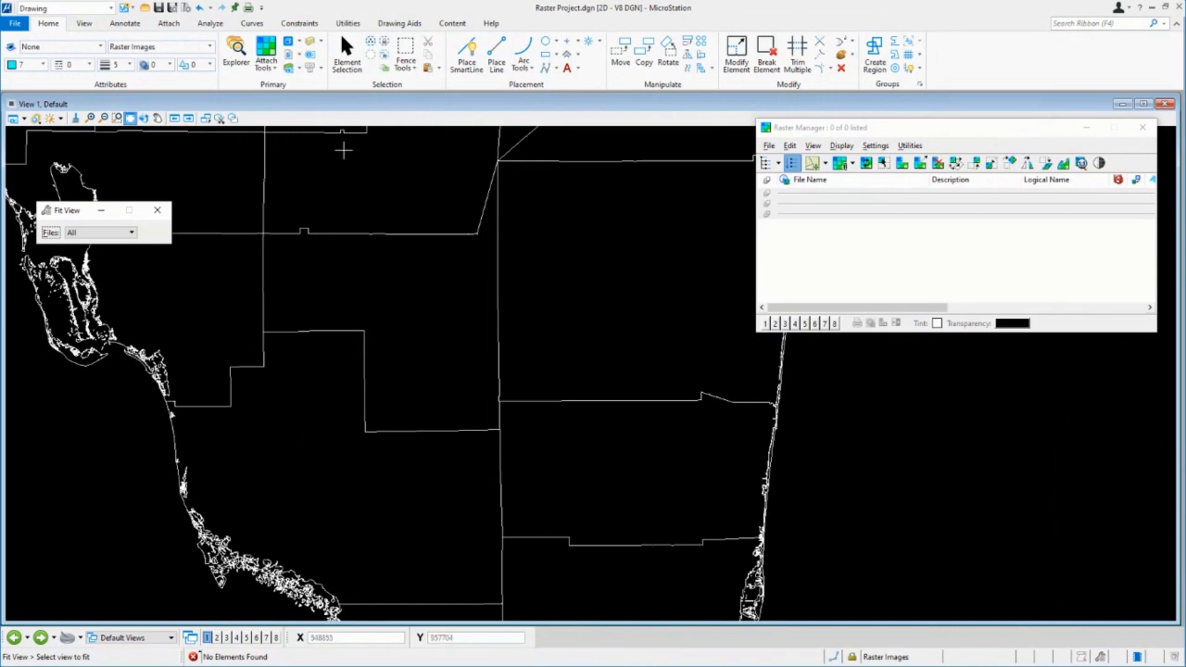
pyautogui.click(310, 42)
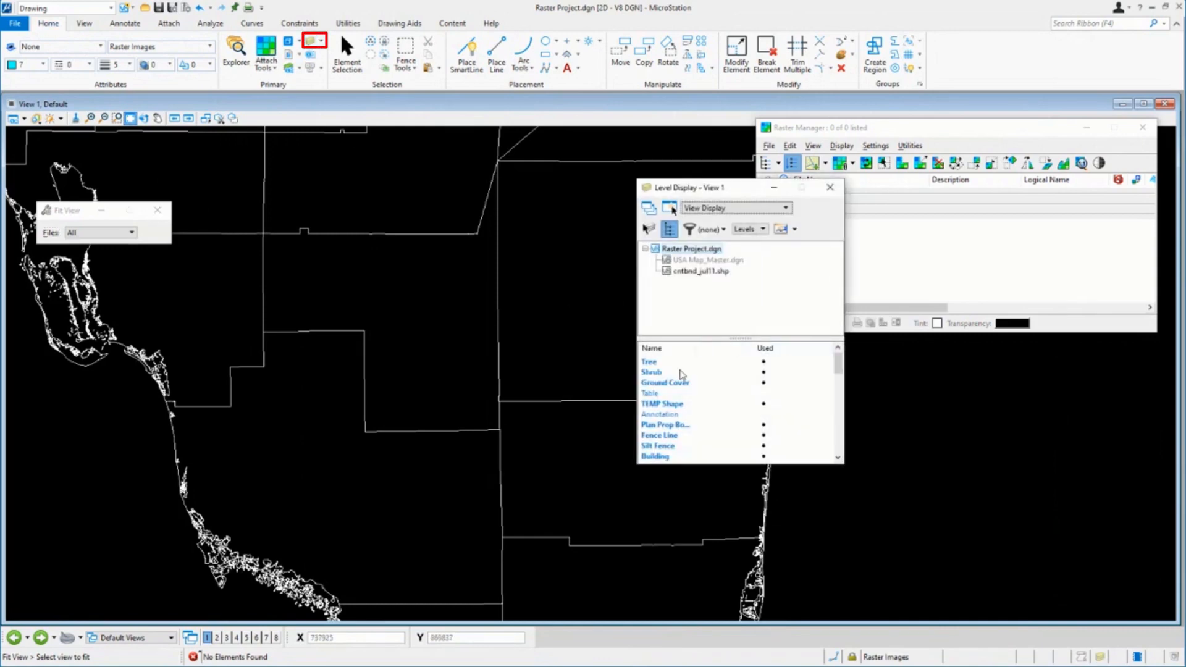
pyautogui.click(677, 362)
pyautogui.moveTo(840, 369); pyautogui.dragTo(840, 443)
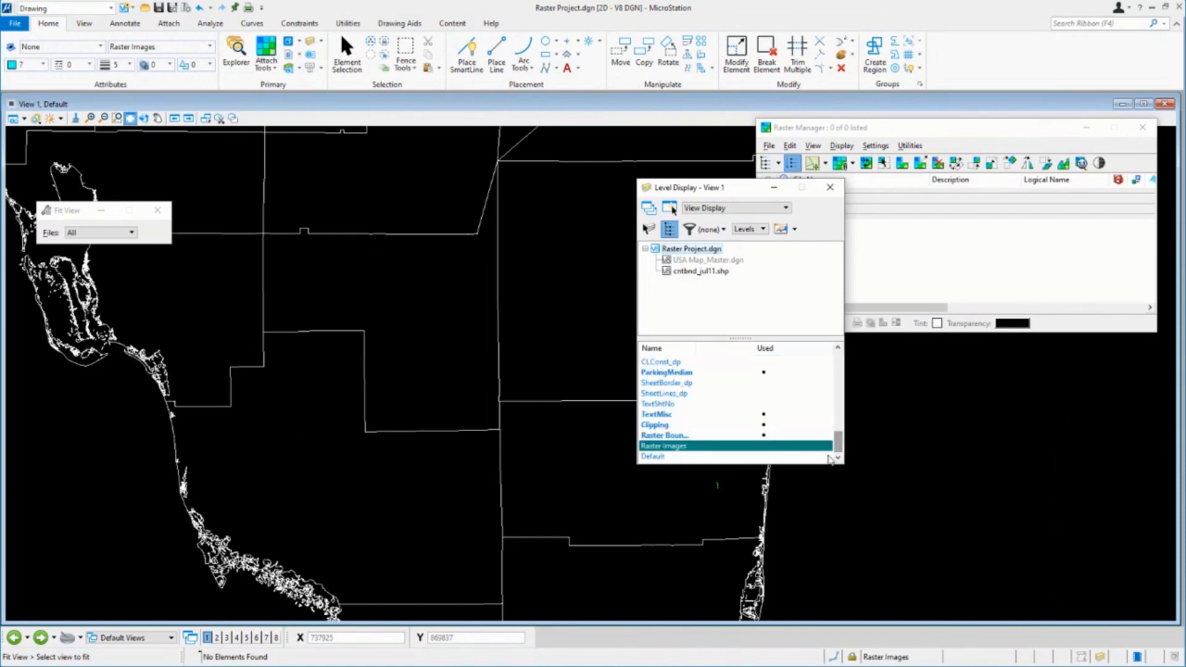
pyautogui.keyDown('shift'); pyautogui.click(663, 458); pyautogui.keyUp('shift')
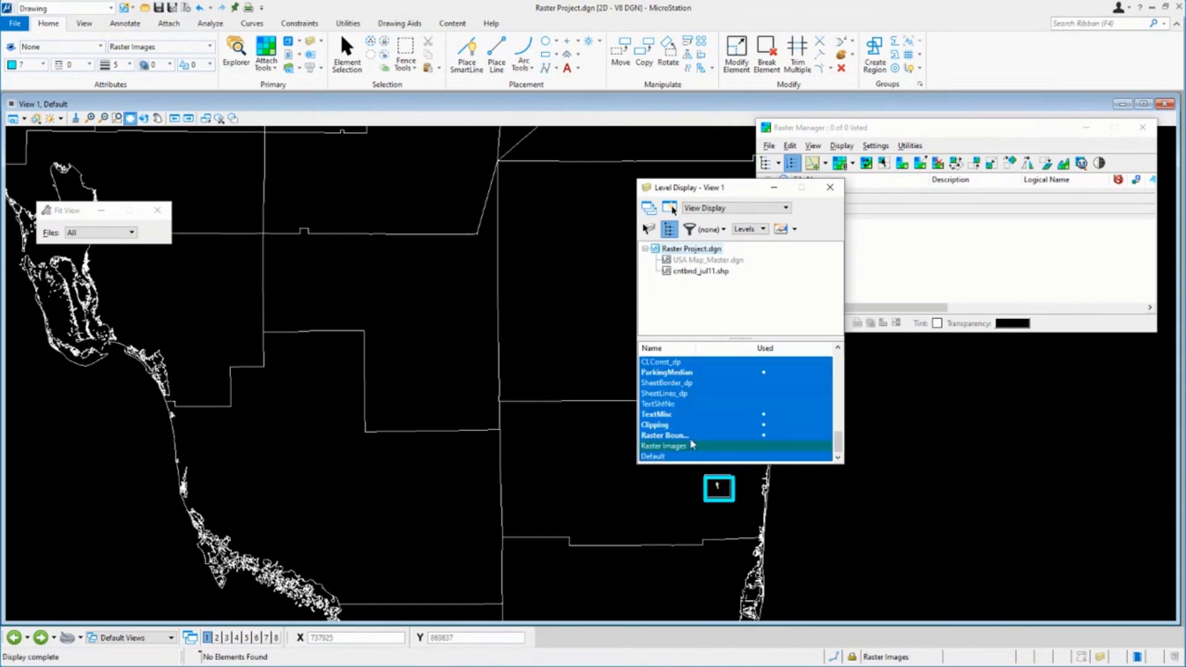
# Turn off the Clipping and raster boundary levels by identifying the two rectangles around the site linework, and close Level Display
pyautogui.click(742, 501)
pyautogui.rightClick(421, 268)
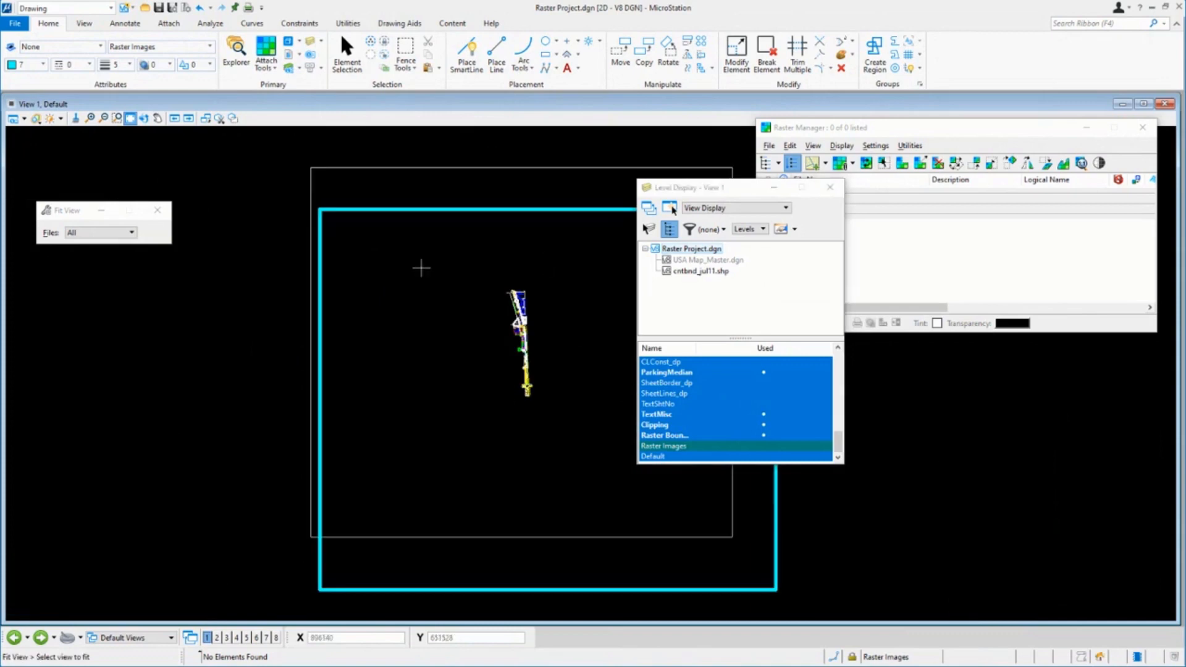
pyautogui.click(479, 387)
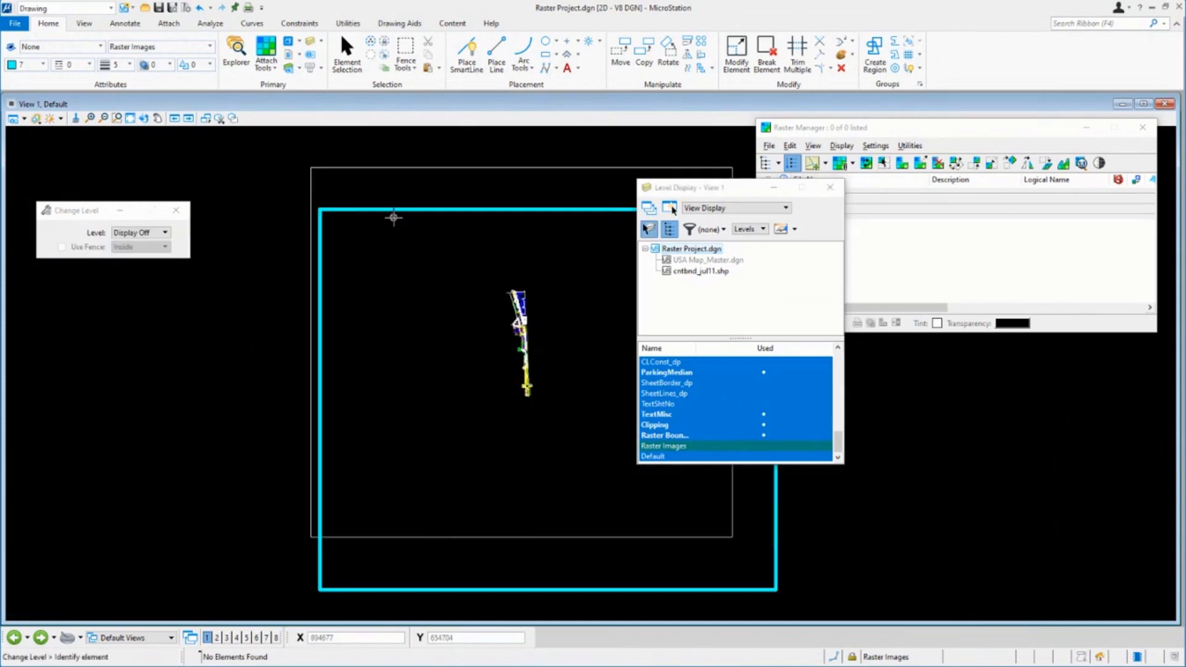
pyautogui.click(392, 210)
pyautogui.click(384, 168)
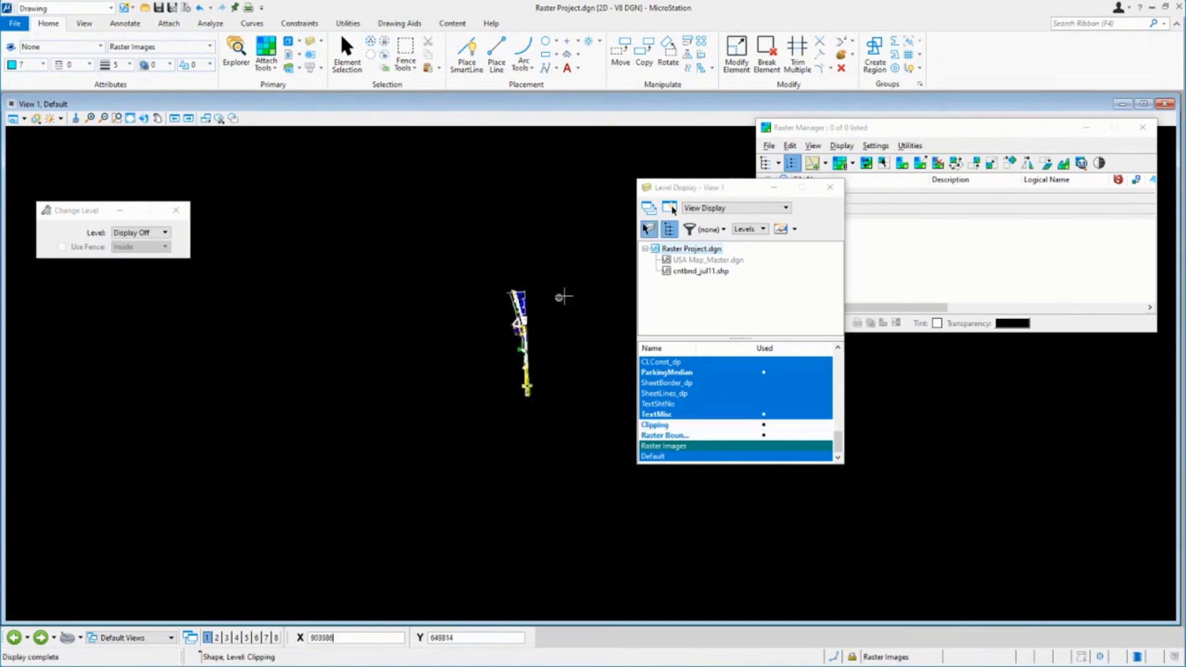
pyautogui.scroll(4, 543, 310)
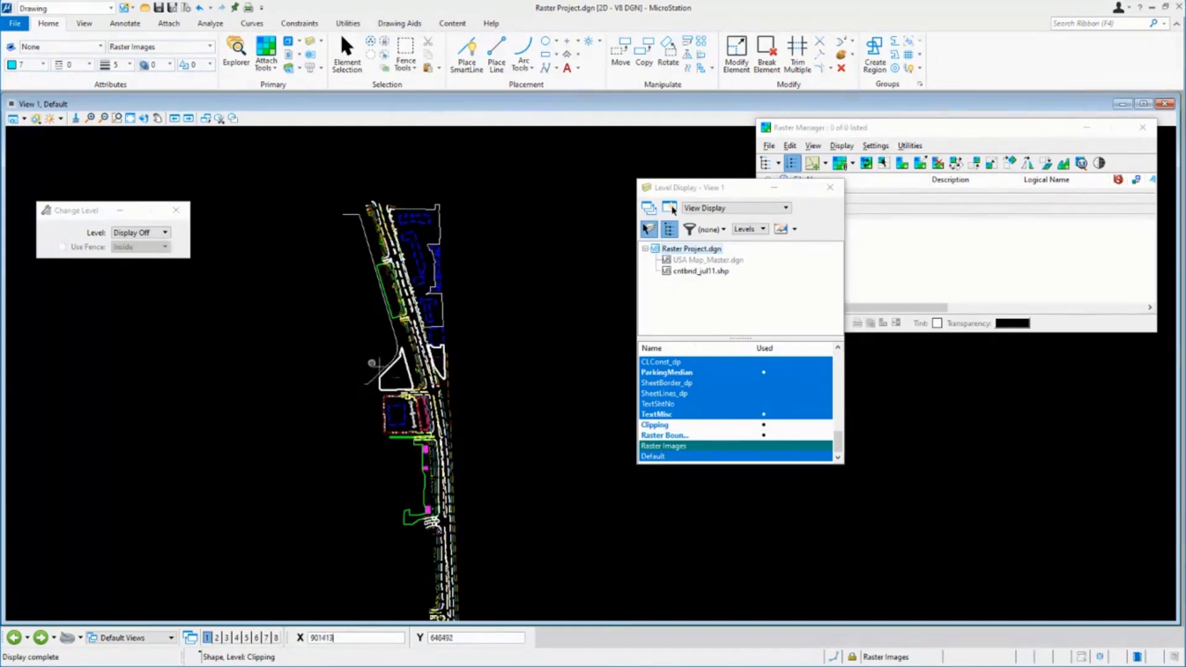
pyautogui.scroll(-4, 452, 375)
pyautogui.scroll(-3, 451, 375)
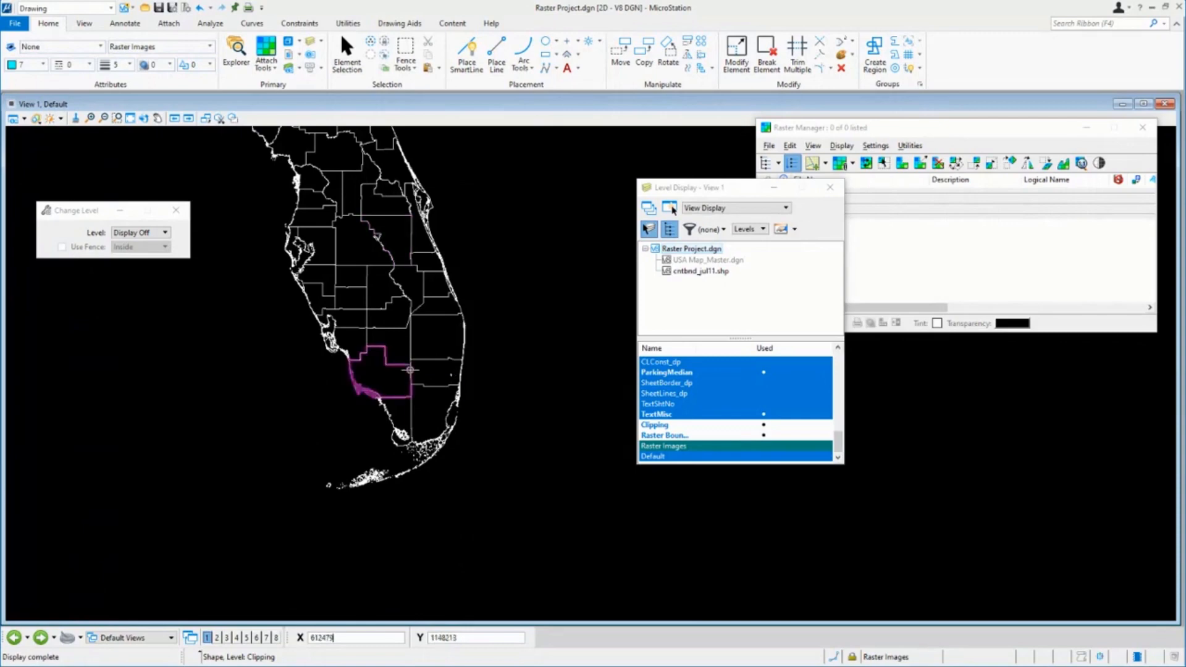
pyautogui.scroll(3, 450, 371)
pyautogui.scroll(4, 469, 341)
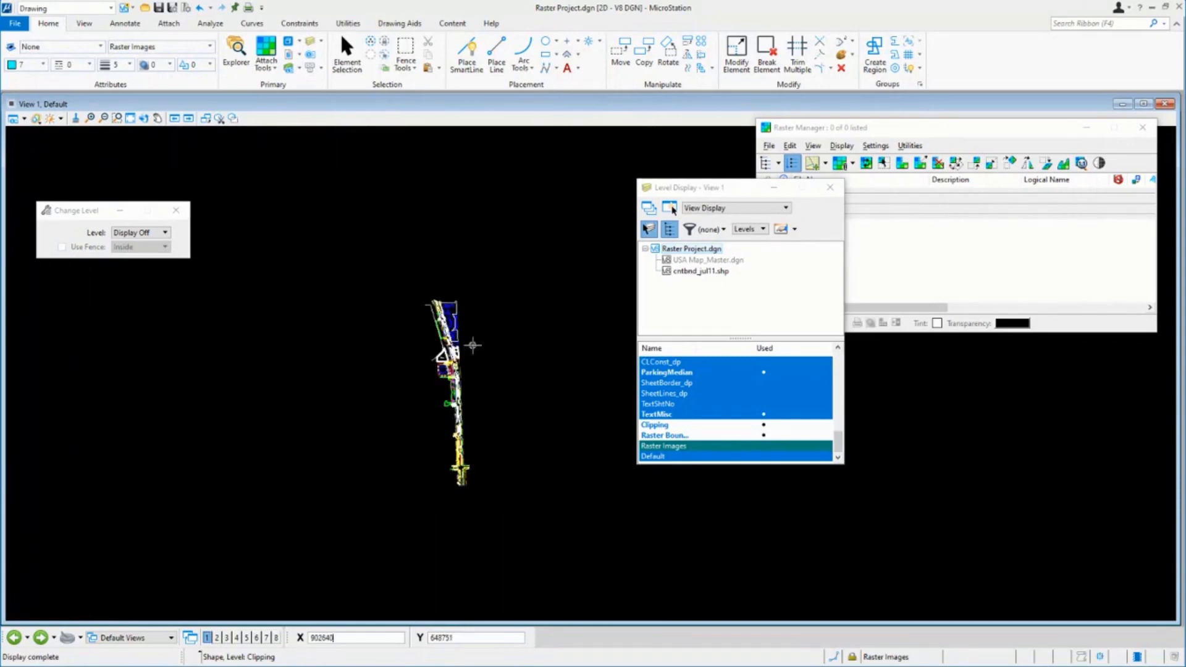
pyautogui.click(829, 191)
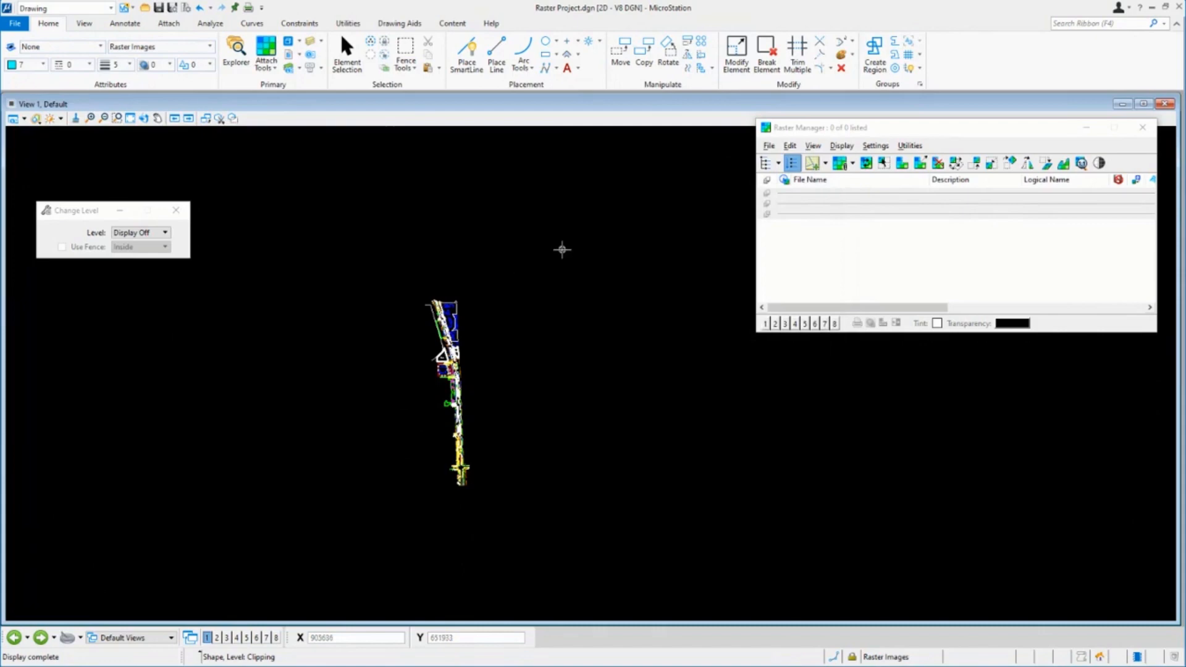
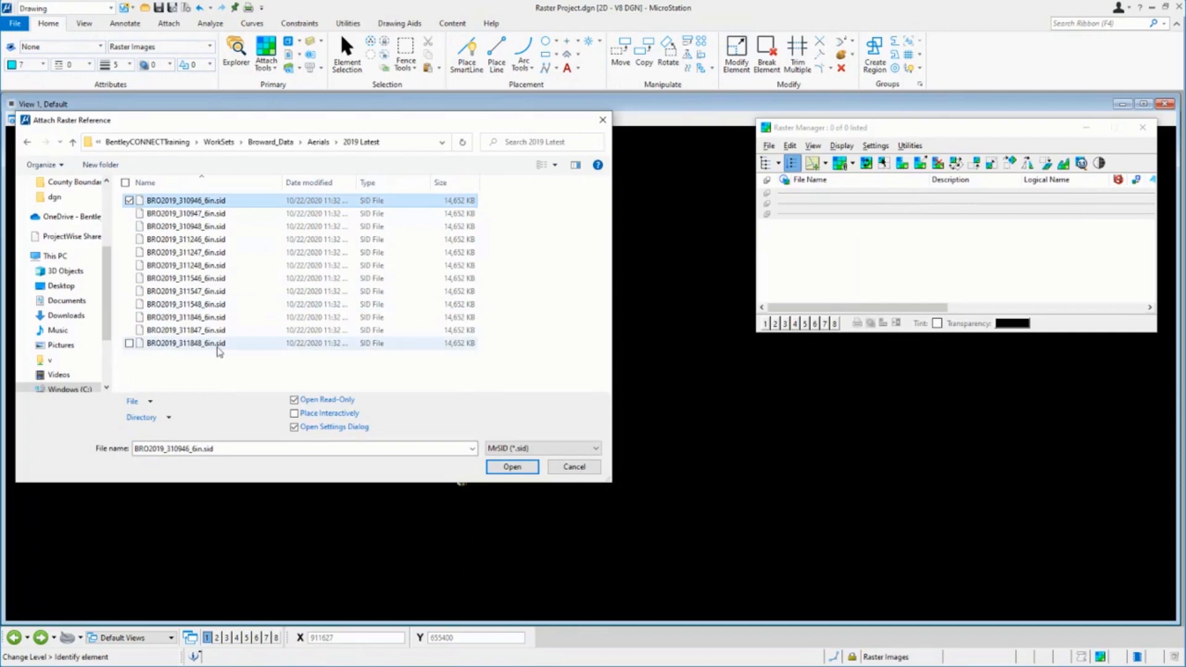
# Attach all the BRO2019 MrSID aerials from the 2019 Latest folder with Geo Priority set to Sister File, and fit the view to all files
pyautogui.keyDown('shift'); pyautogui.click(220, 344); pyautogui.keyUp('shift')
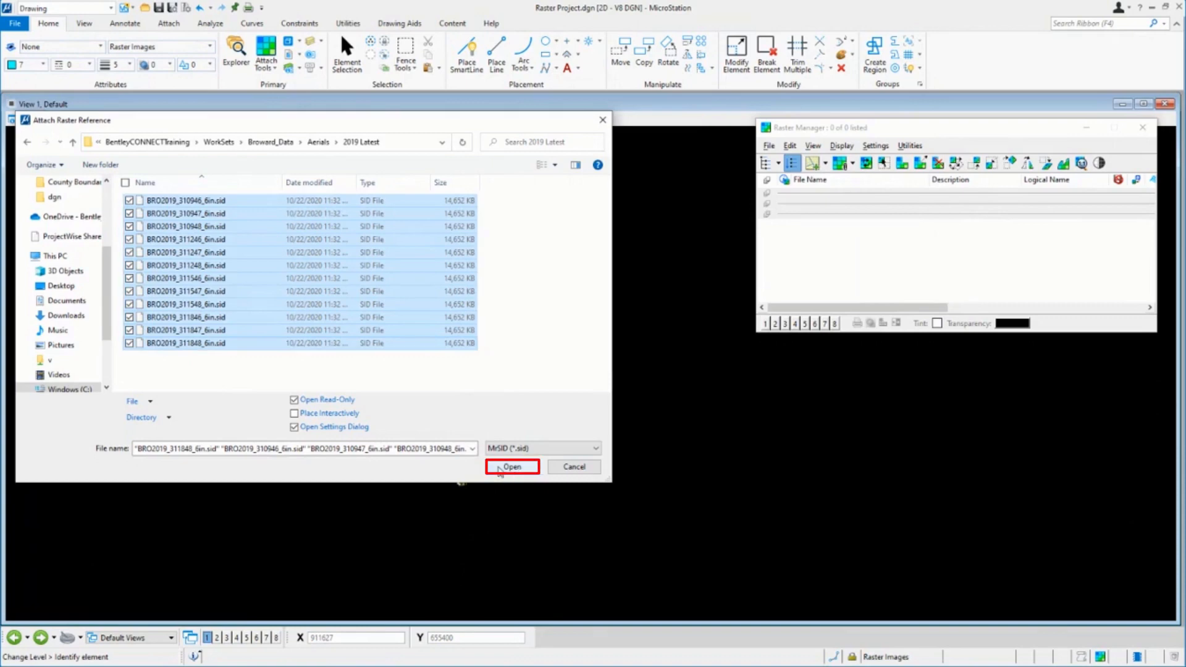
pyautogui.click(500, 469)
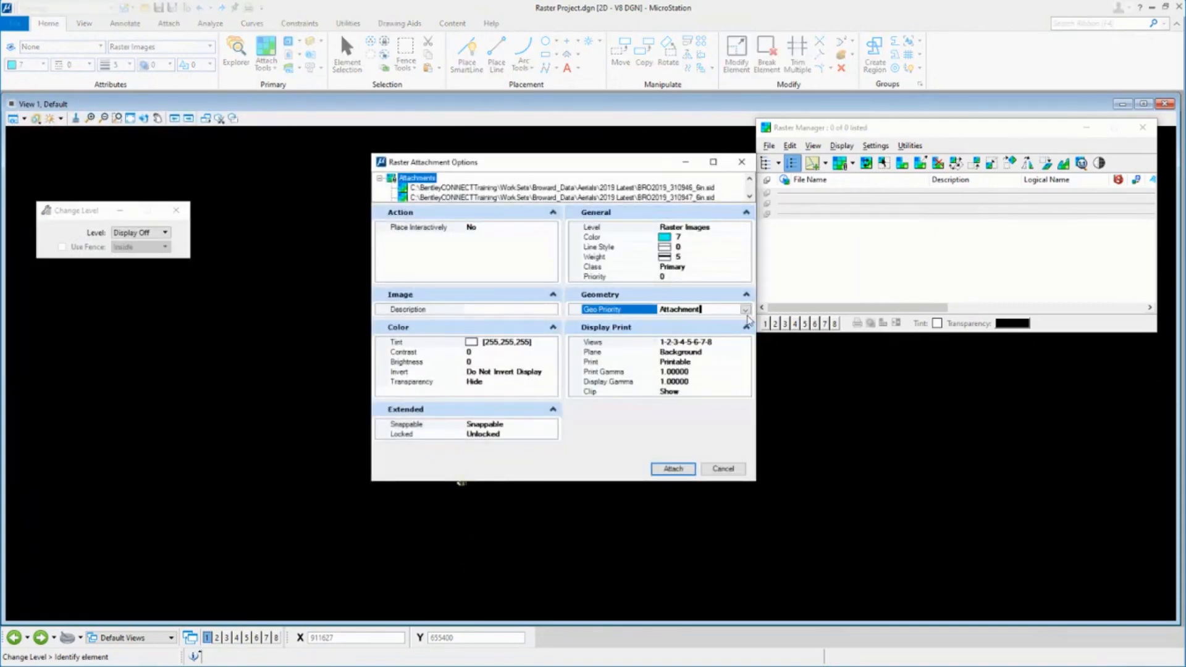
pyautogui.click(710, 310)
pyautogui.click(745, 309)
pyautogui.click(689, 330)
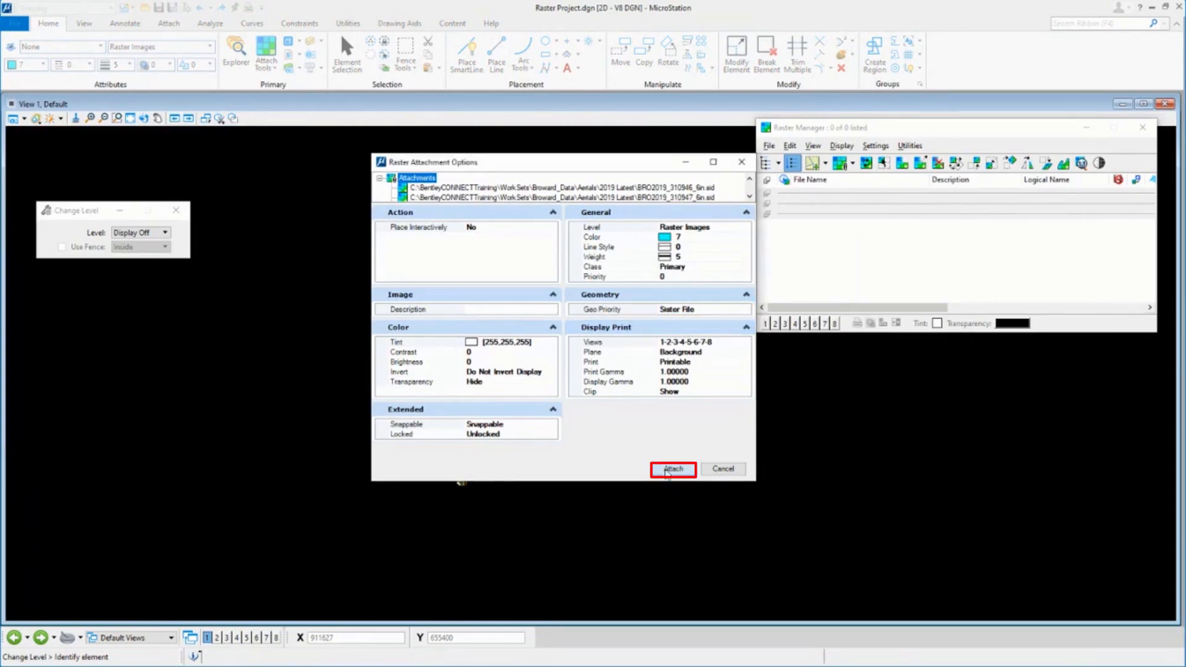
pyautogui.click(672, 469)
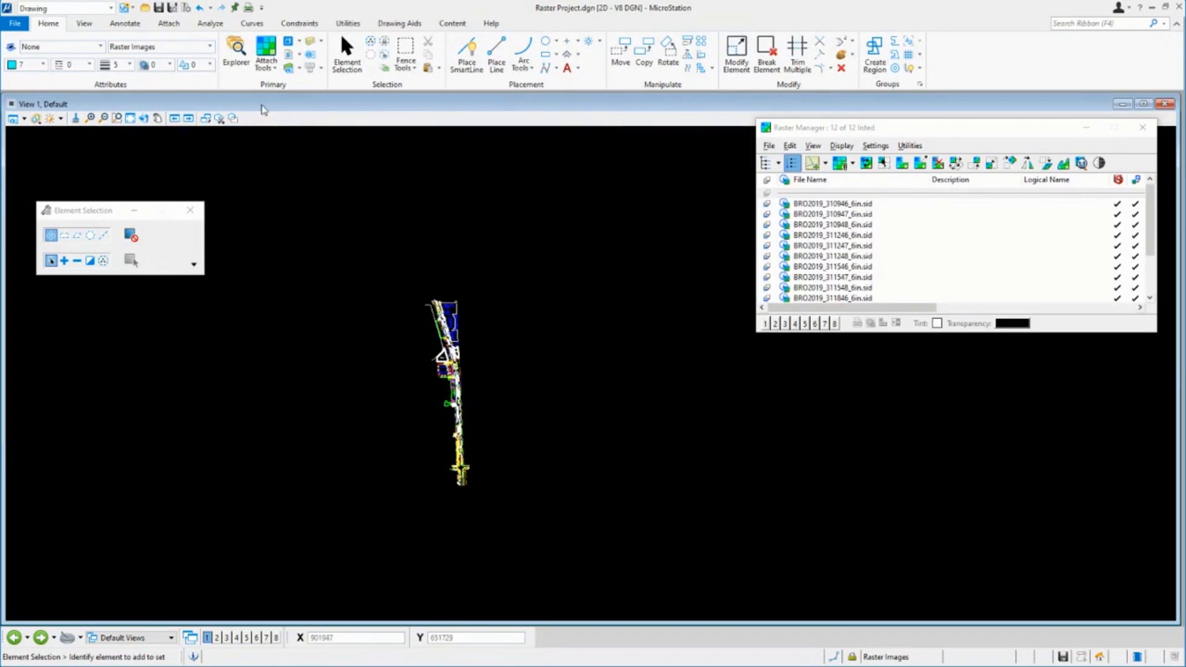
pyautogui.click(130, 118)
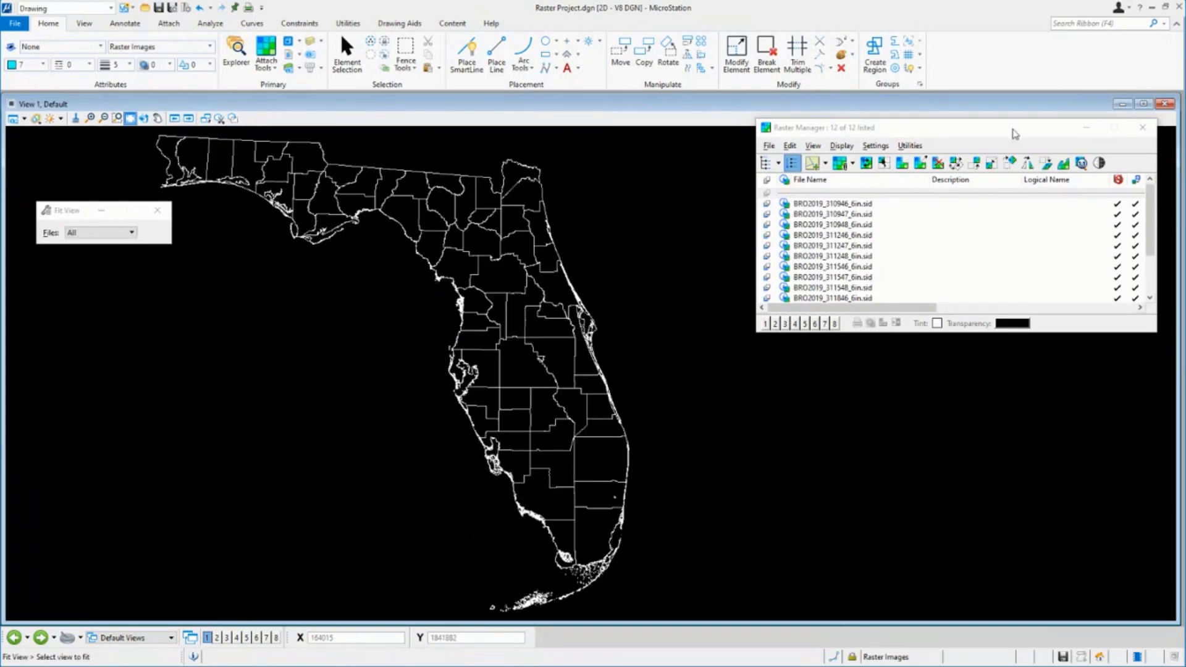
pyautogui.moveTo(962, 130); pyautogui.dragTo(952, 364)
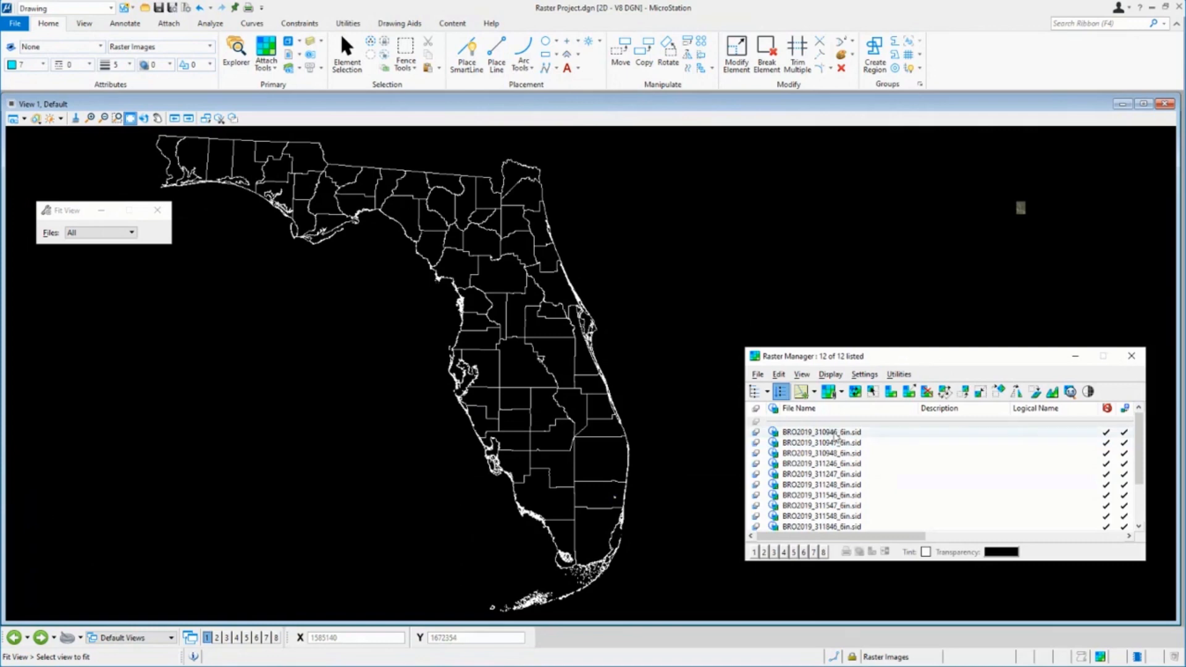
# Detach all the BRO2019 aerials, from BRO2019_310946_6in.sid through BRO2019_311848_6in.sid
pyautogui.click(835, 434)
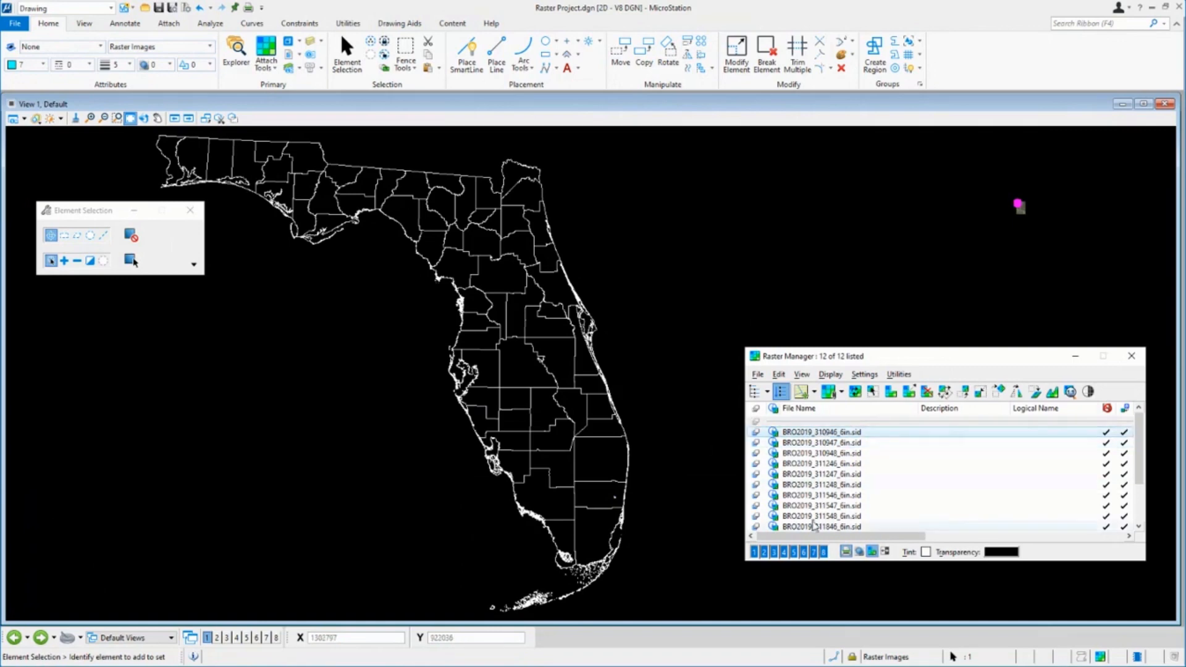
pyautogui.scroll(-2, 812, 511)
pyautogui.keyDown('shift'); pyautogui.click(817, 497); pyautogui.keyUp('shift')
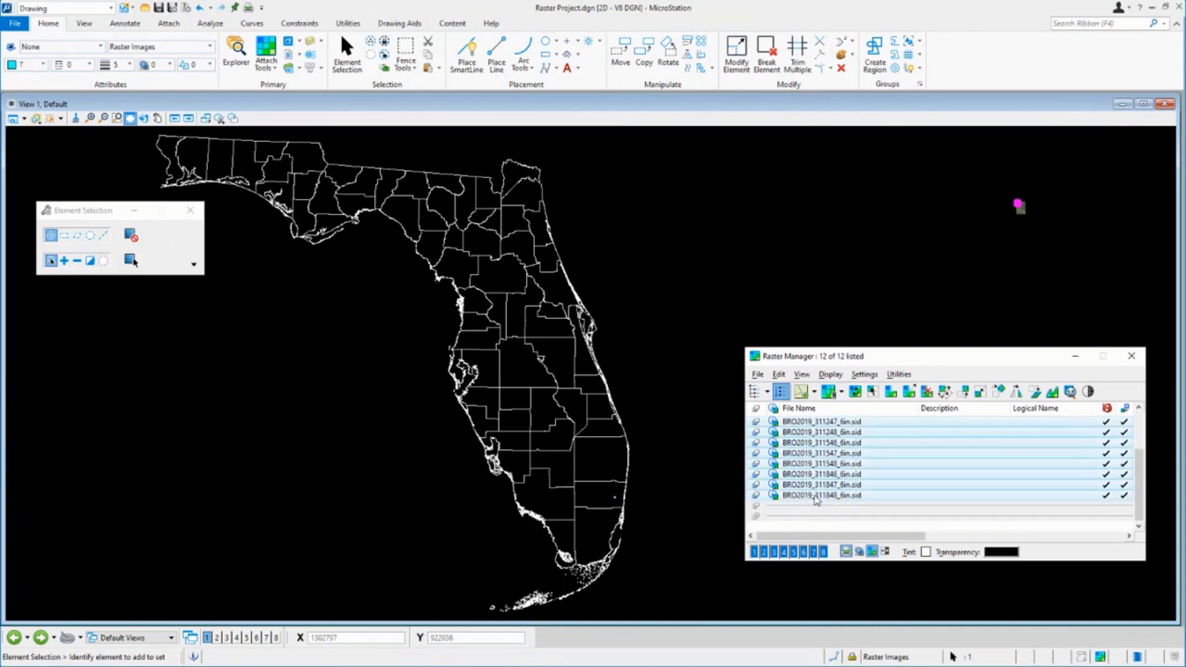
pyautogui.rightClick(818, 498)
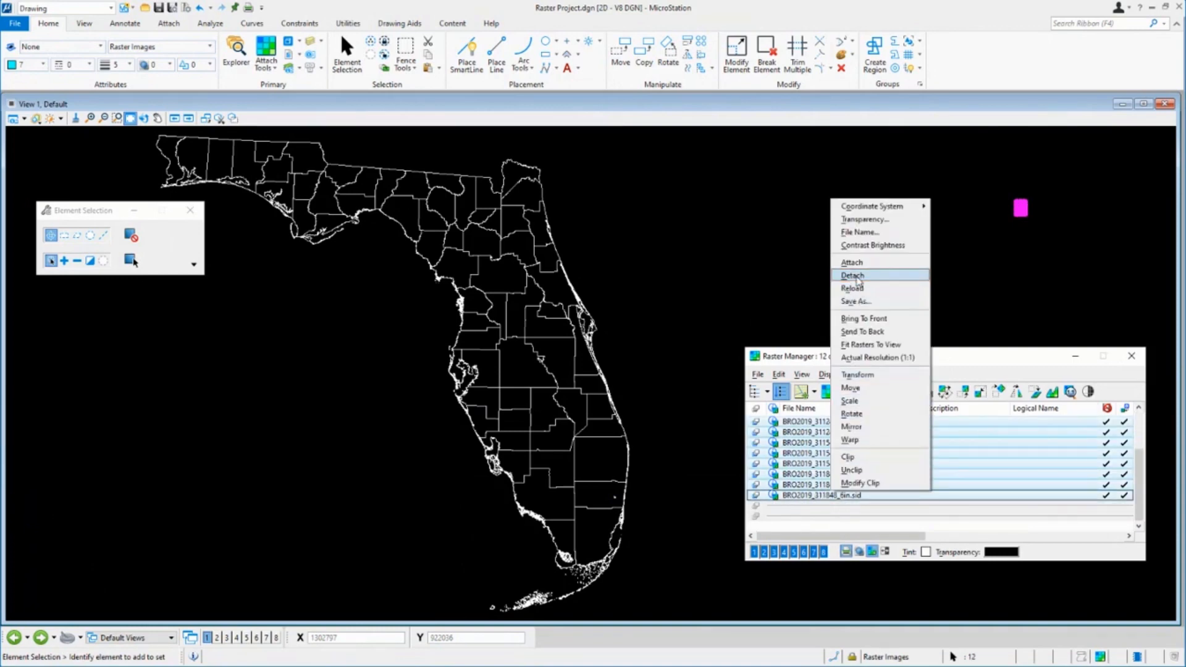
pyautogui.click(859, 282)
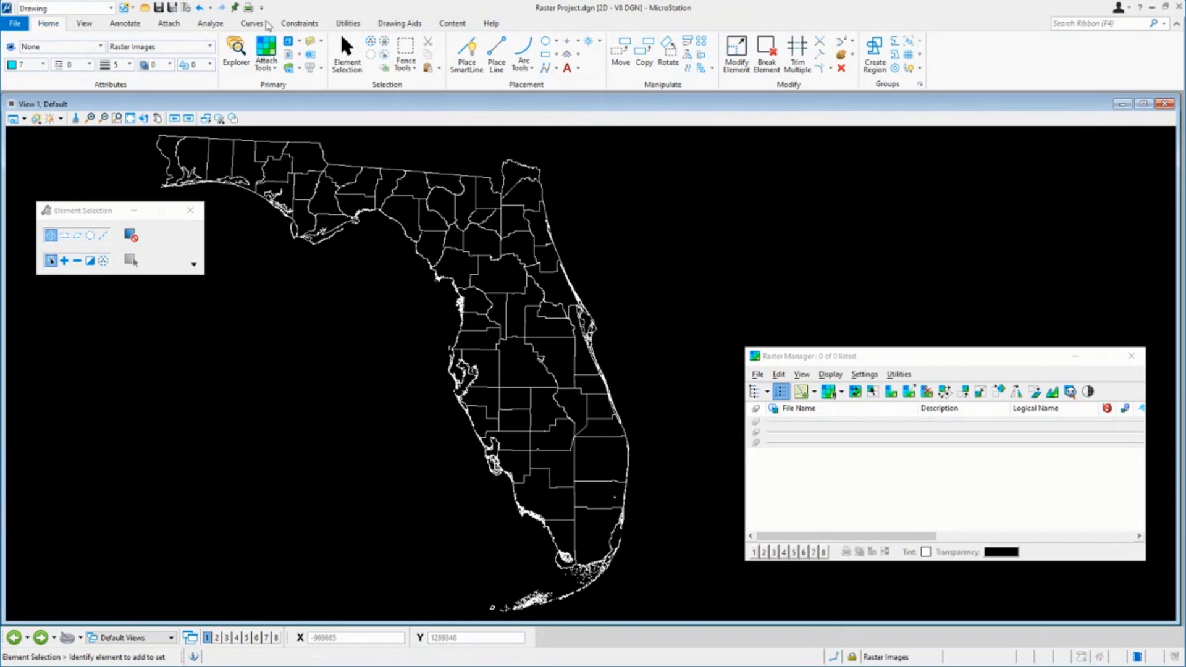
# In the user preferences, set the Input option Locate Interiors to Never and enable Disable Delete Element for Raster Manager
pyautogui.click(15, 23)
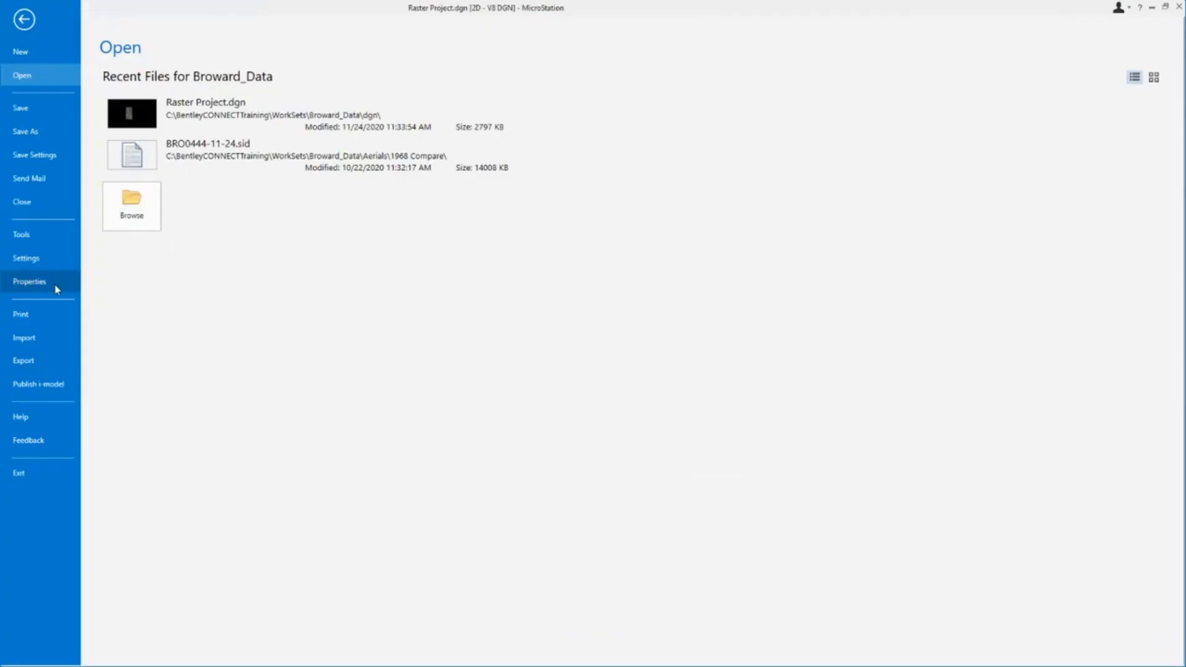
pyautogui.click(39, 255)
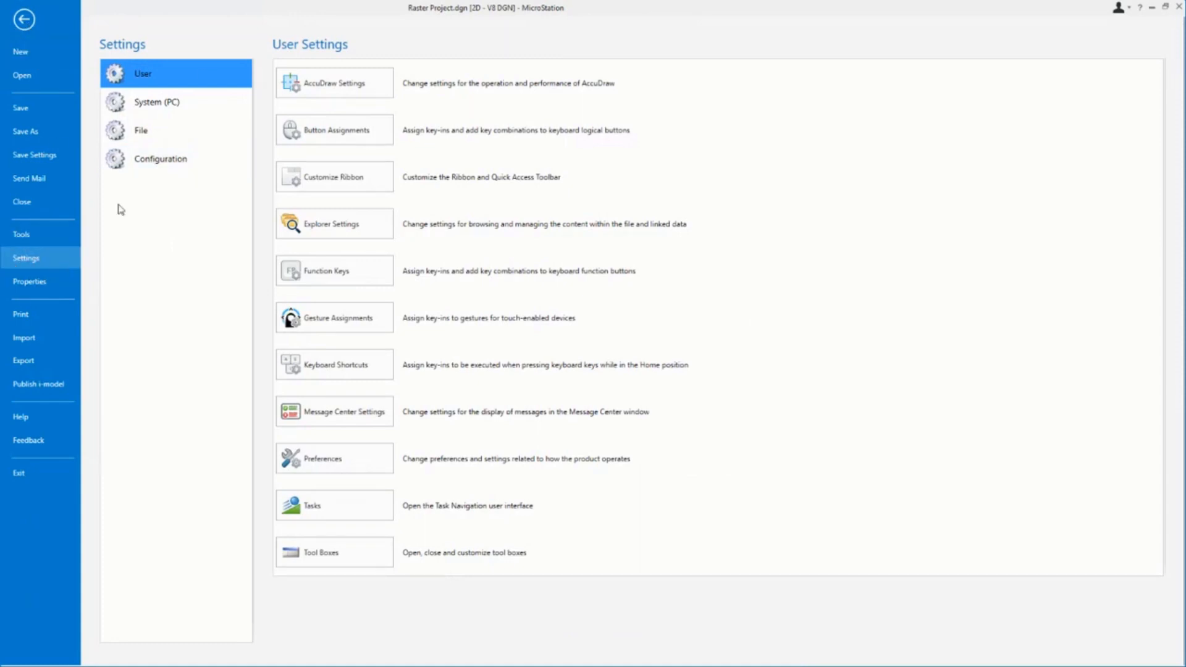
pyautogui.click(321, 462)
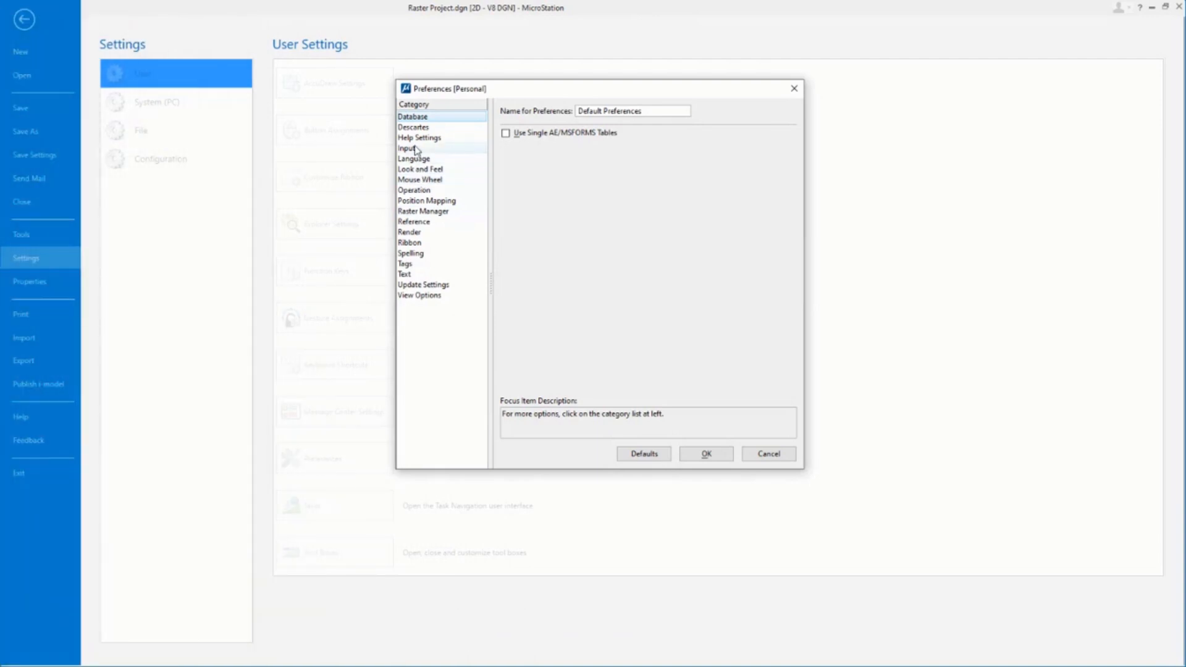
pyautogui.click(413, 149)
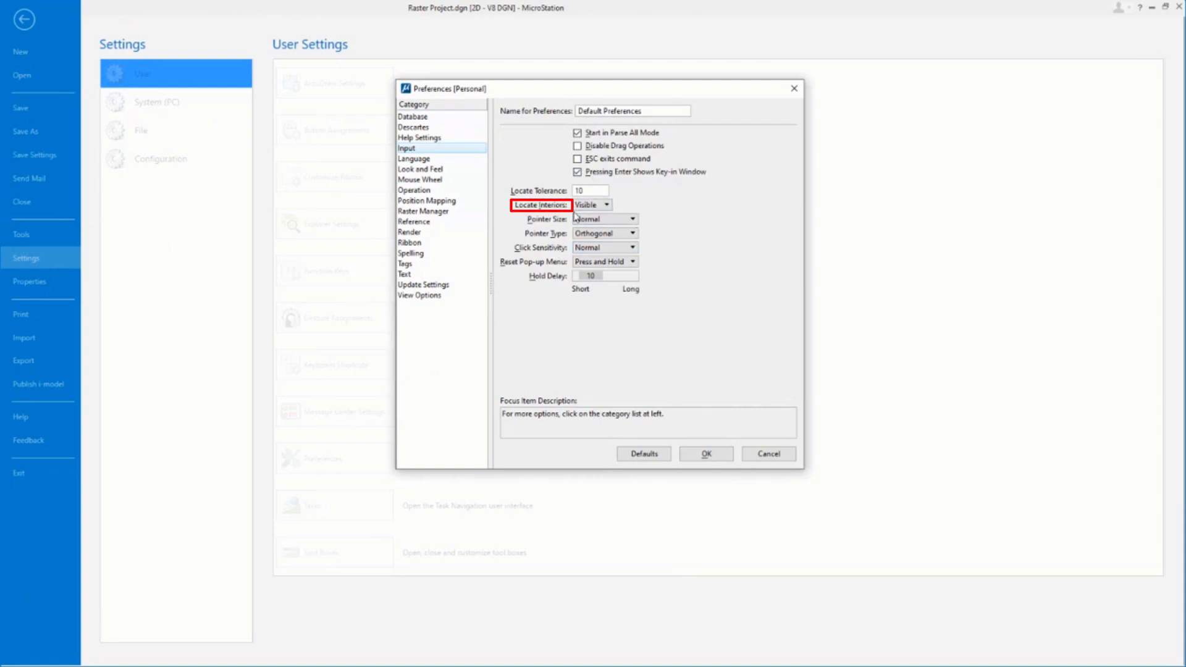
pyautogui.click(602, 208)
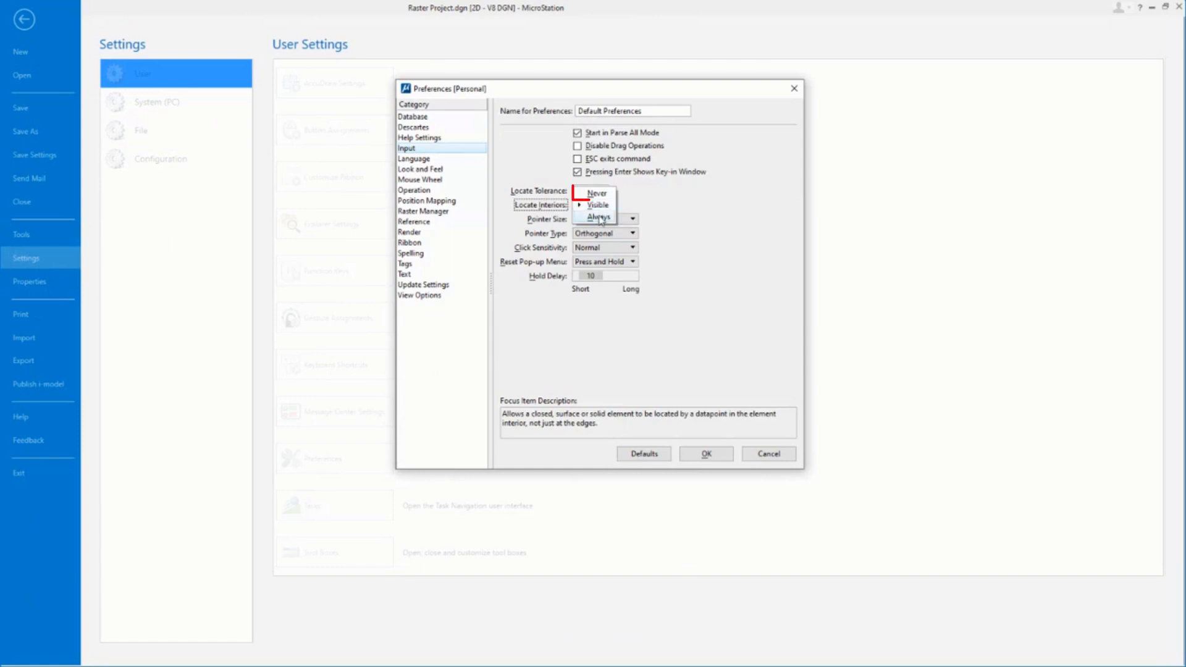
pyautogui.click(597, 194)
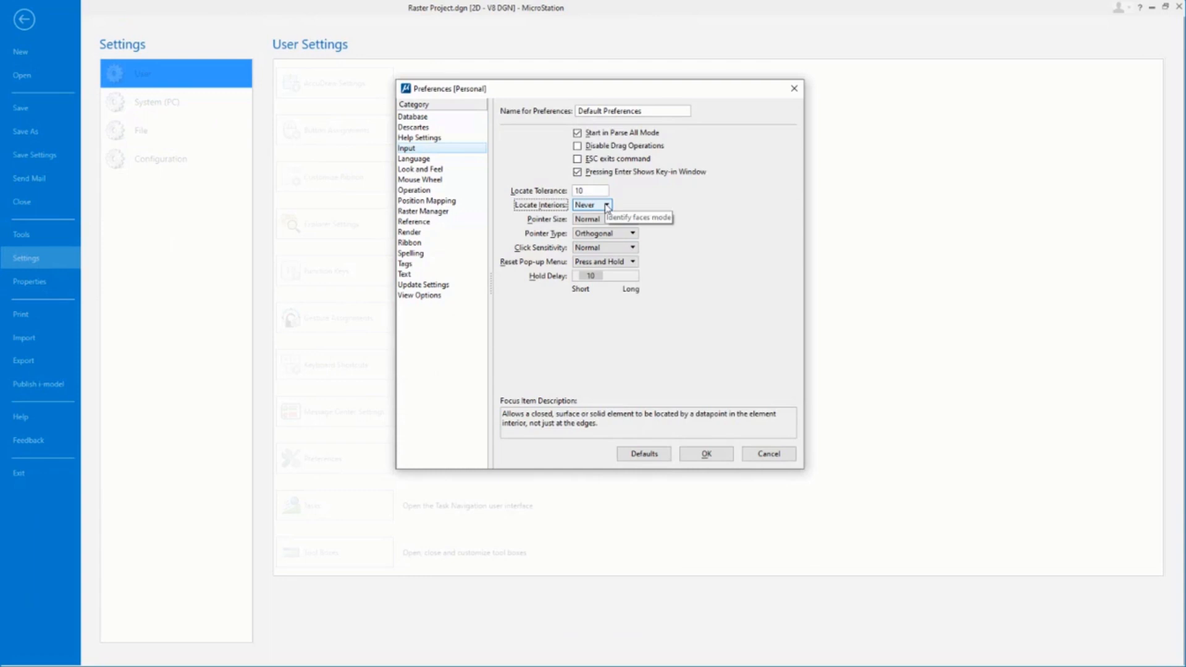
pyautogui.click(422, 211)
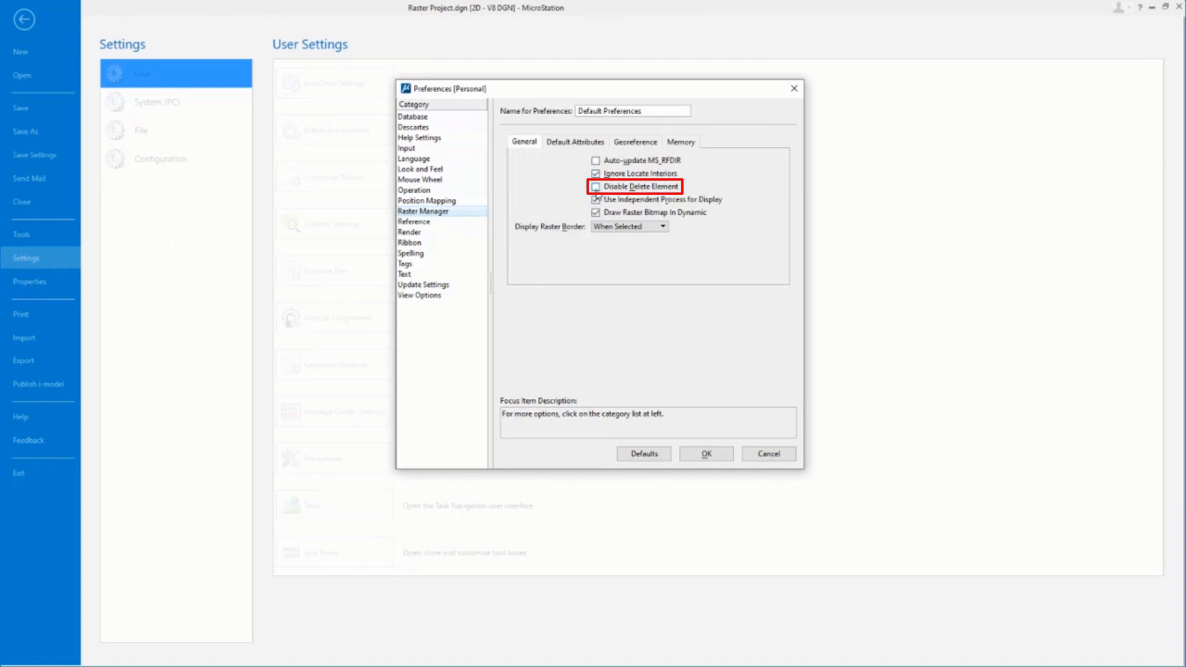
pyautogui.click(596, 187)
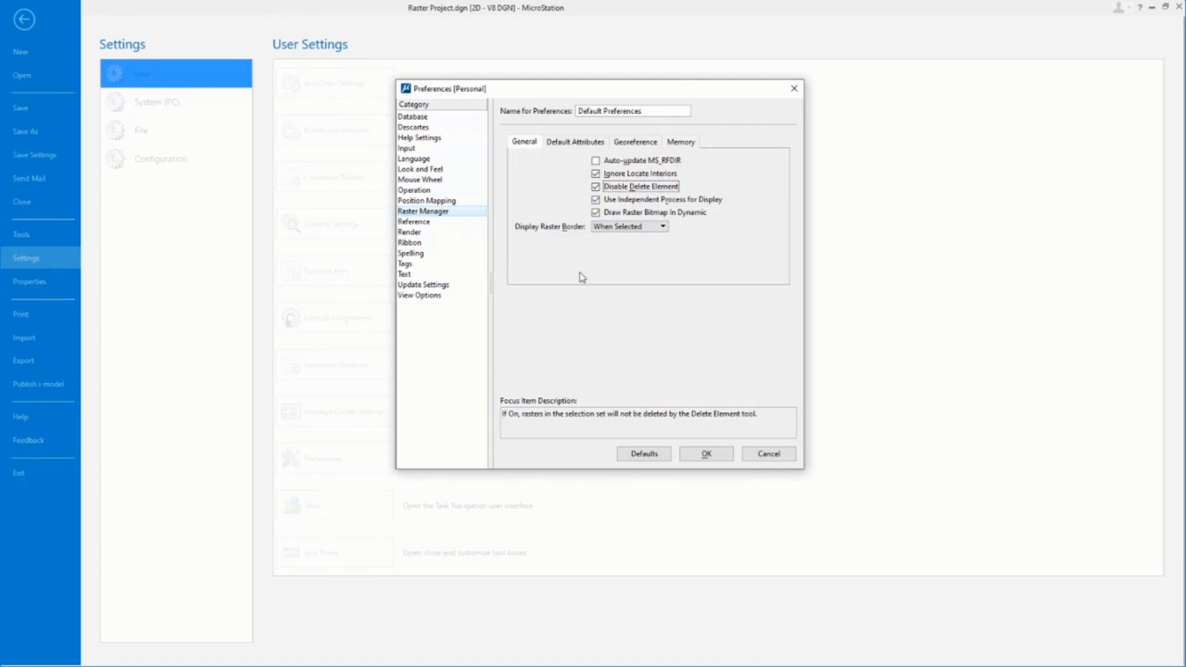
# Disable Use Active for the raster default attributes Level, Color, Line Style, Line Weight, Element Class and Element Priority
pyautogui.click(560, 143)
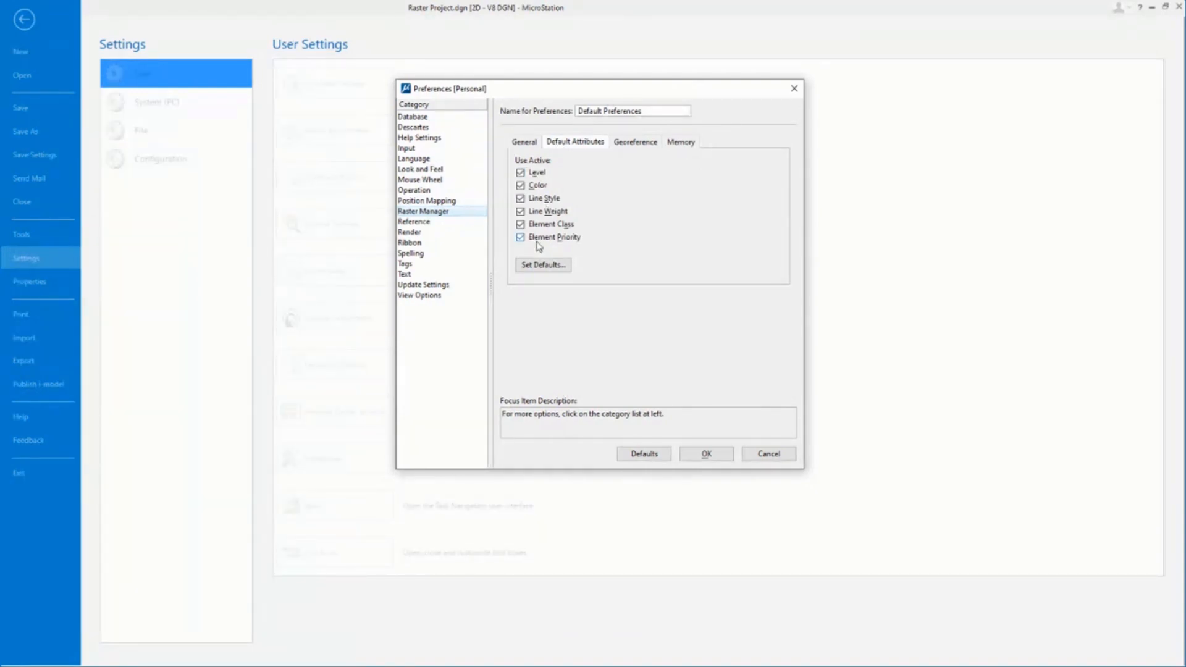
pyautogui.click(520, 172)
pyautogui.click(520, 185)
pyautogui.click(520, 198)
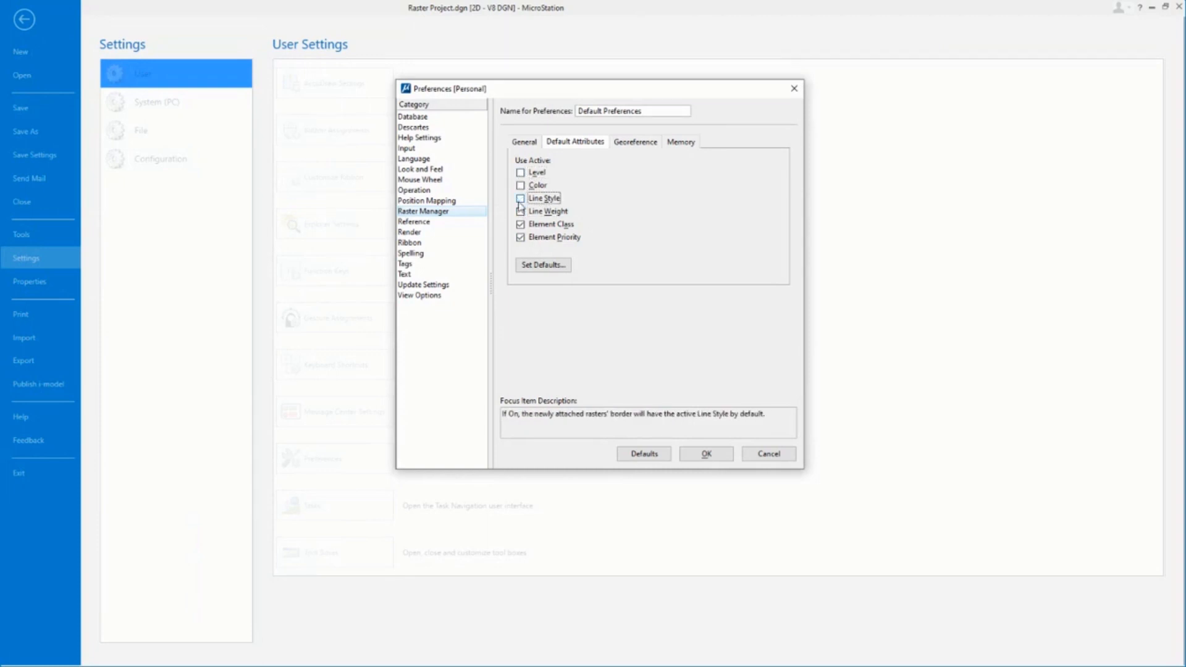
pyautogui.click(520, 211)
pyautogui.click(520, 225)
pyautogui.click(521, 237)
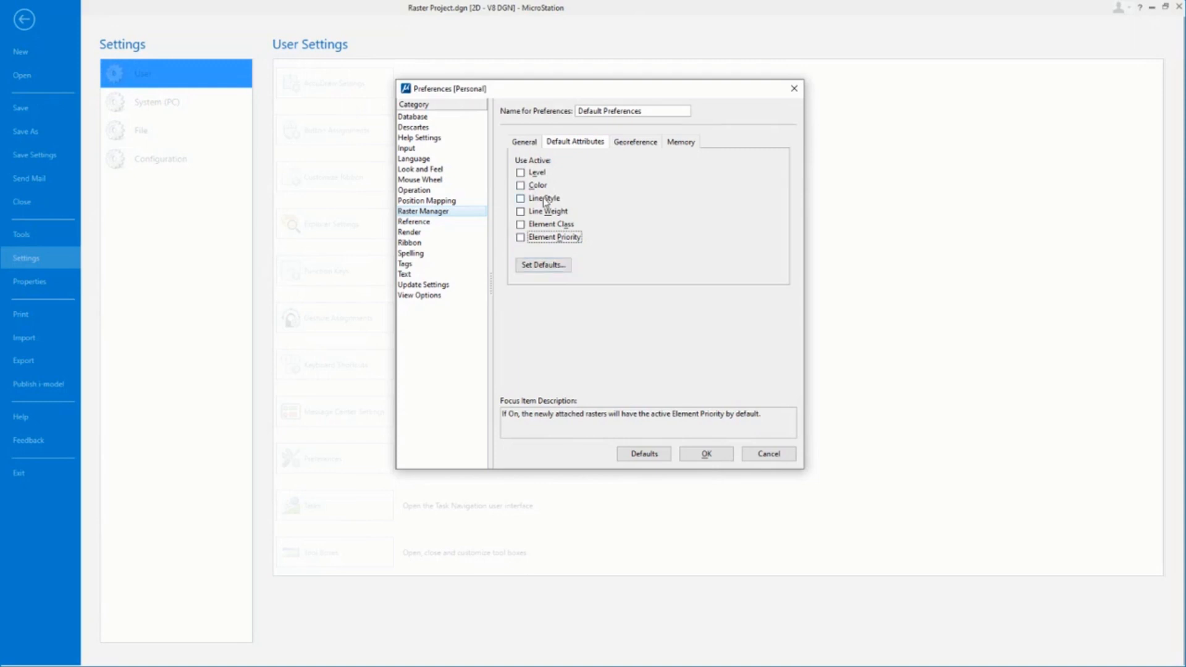
# In the default raster attachment options, keep Place Interactively at No and set Geo Priority to File
pyautogui.click(553, 266)
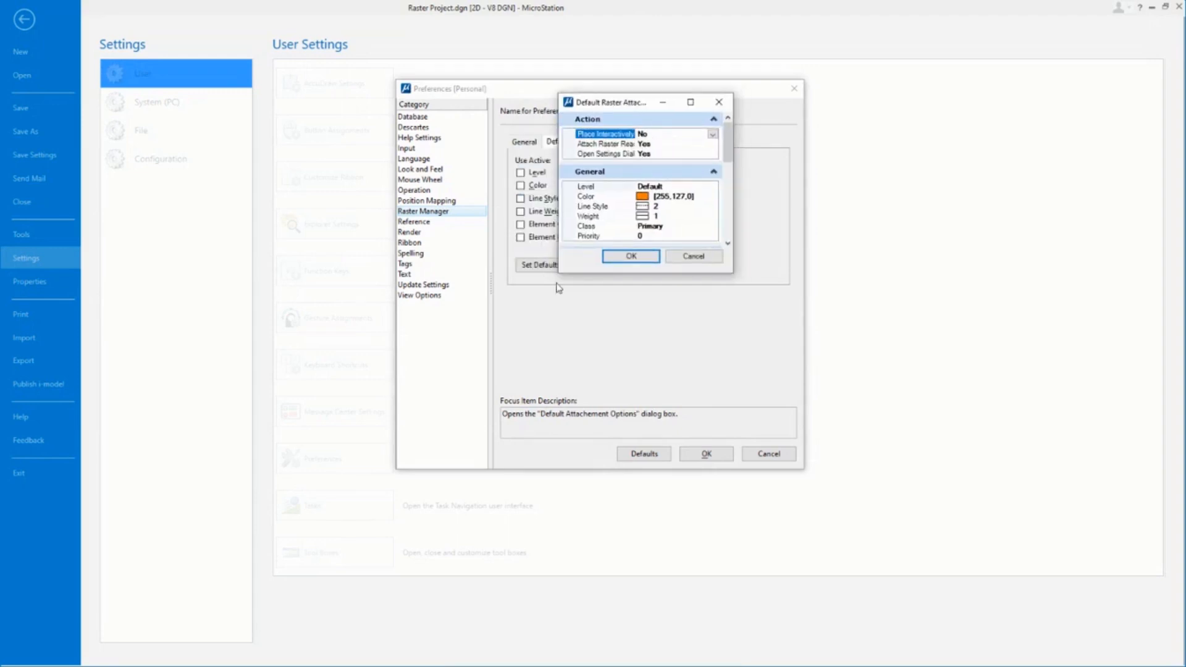
pyautogui.moveTo(560, 272); pyautogui.dragTo(346, 488)
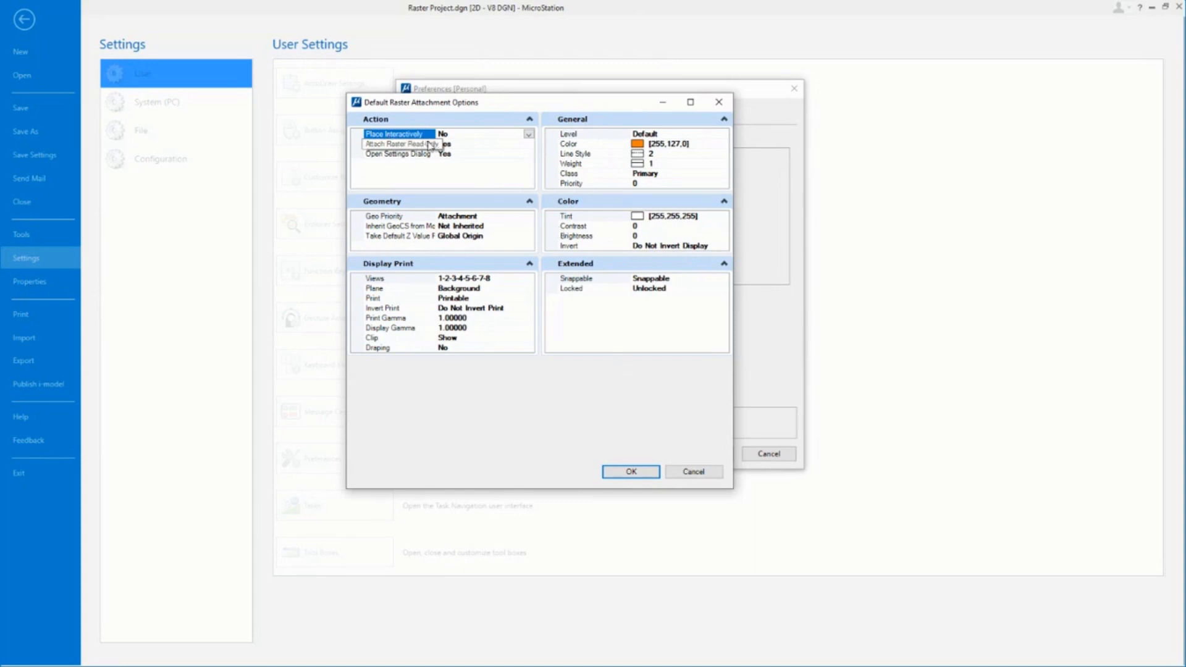
pyautogui.click(529, 134)
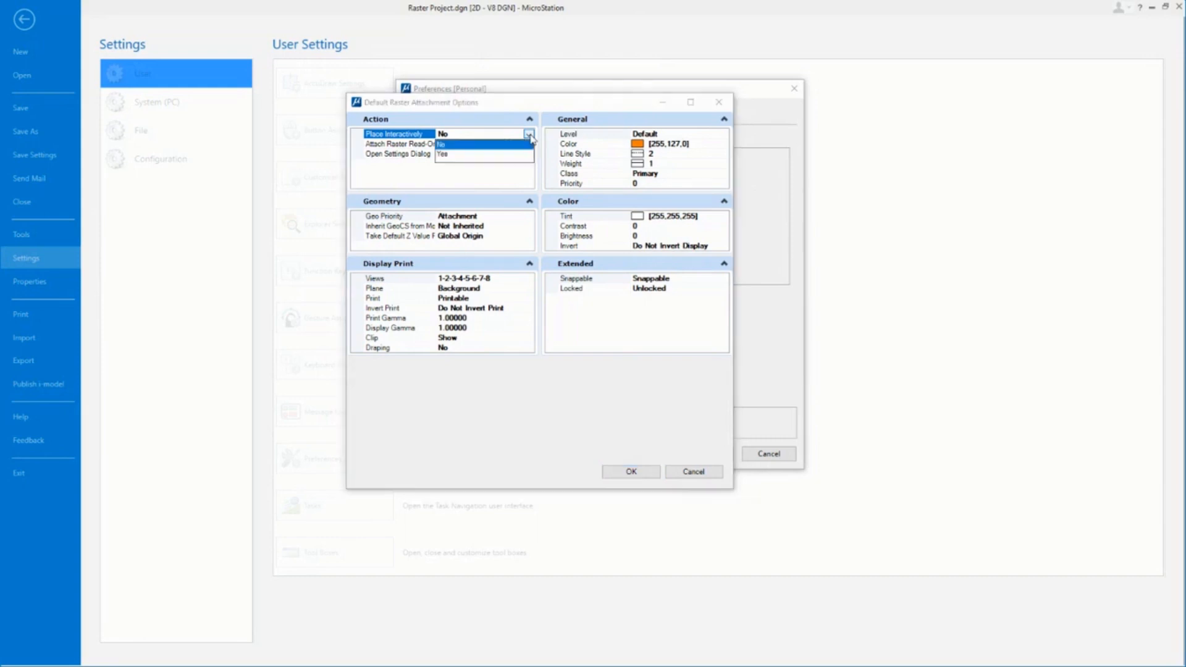
pyautogui.click(447, 154)
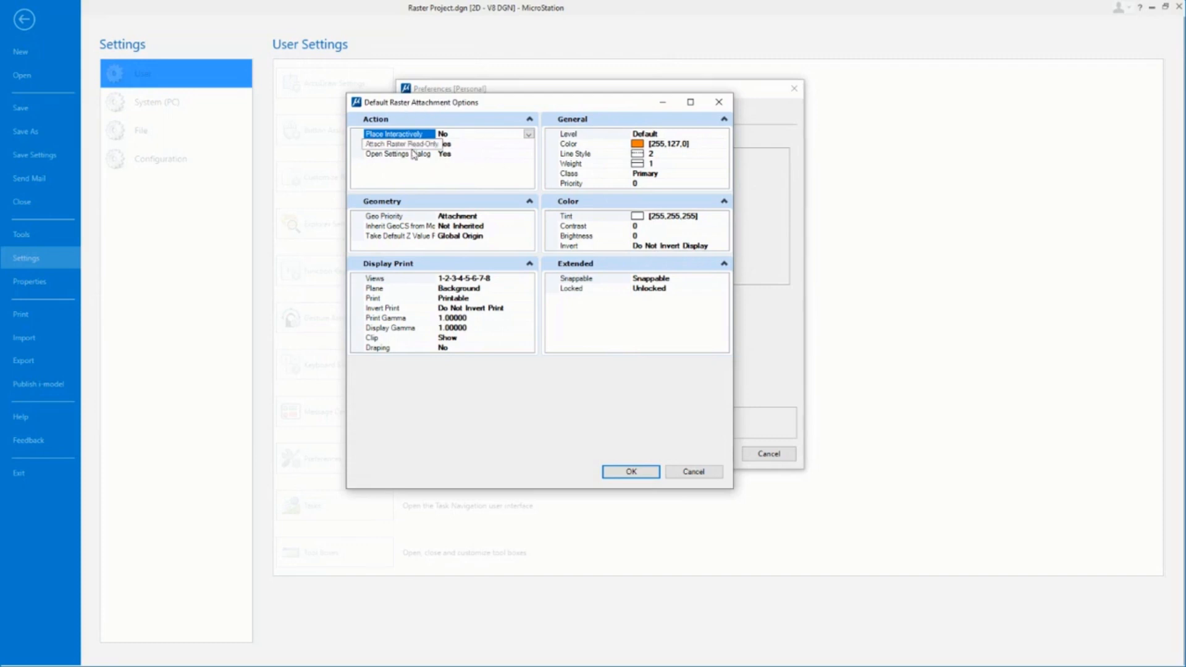
pyautogui.click(519, 218)
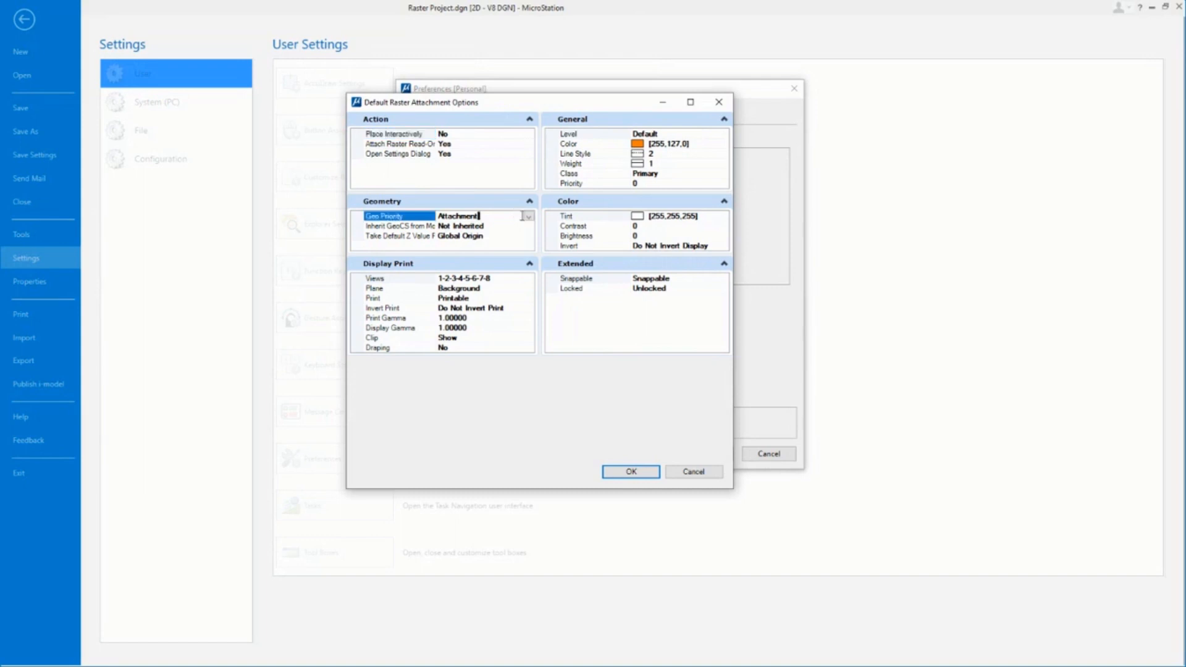
pyautogui.click(529, 217)
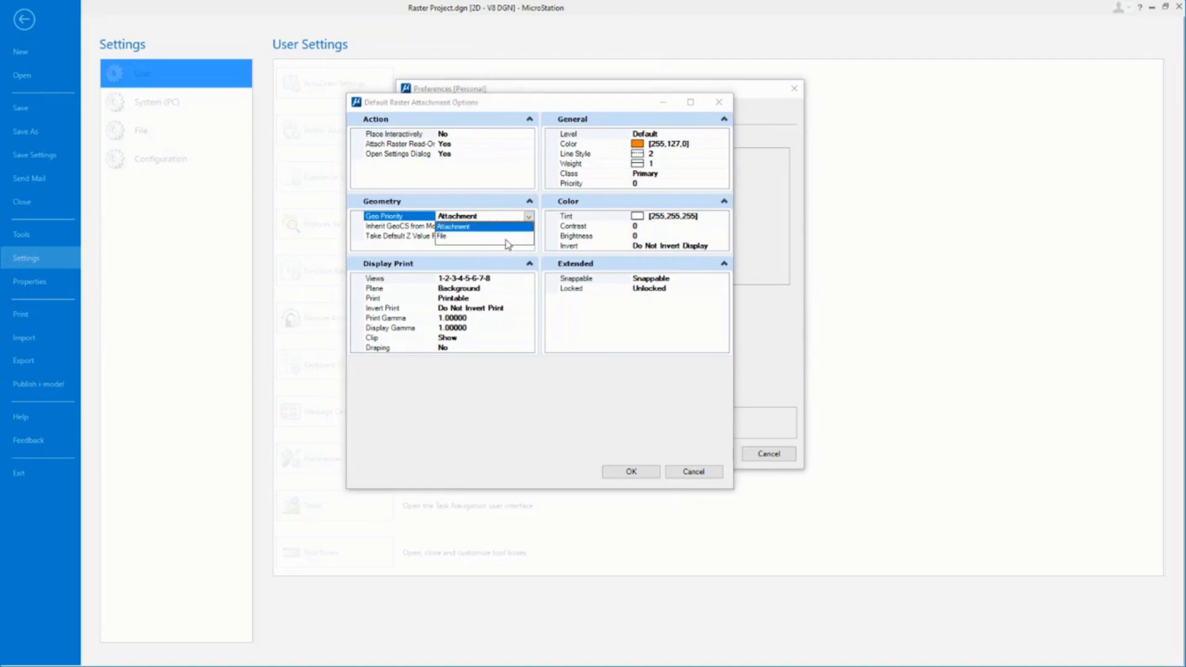
pyautogui.click(484, 242)
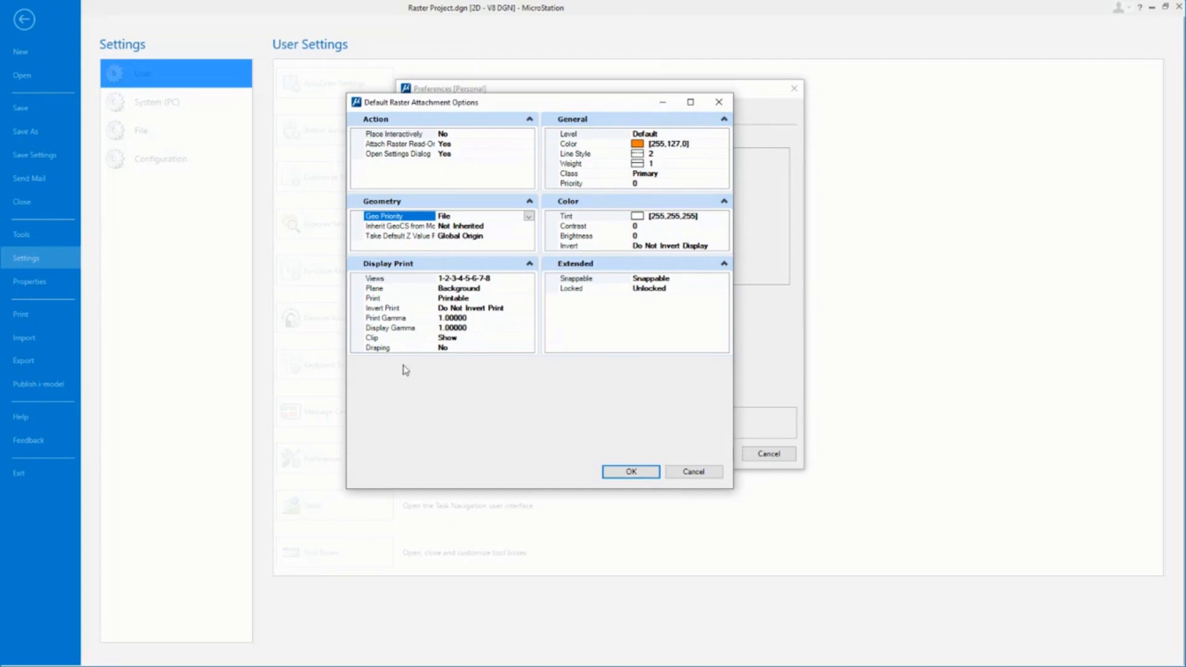
# Set the default raster attachment Level to Raster Images and accept the default attachment options
pyautogui.click(722, 134)
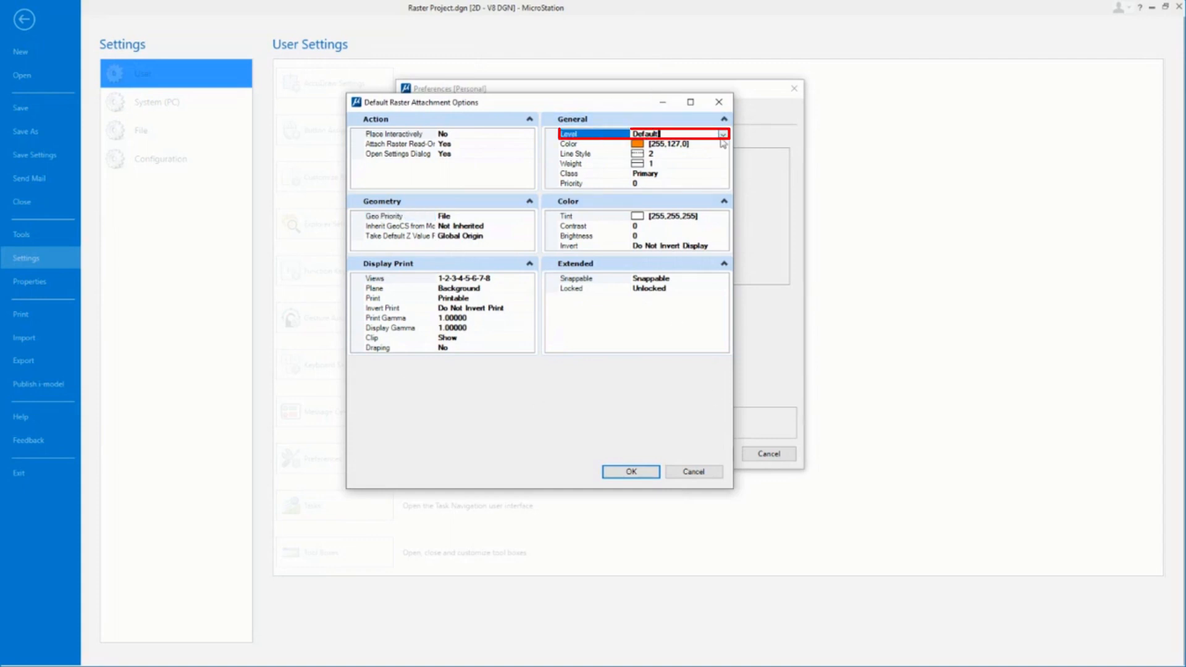
pyautogui.click(722, 134)
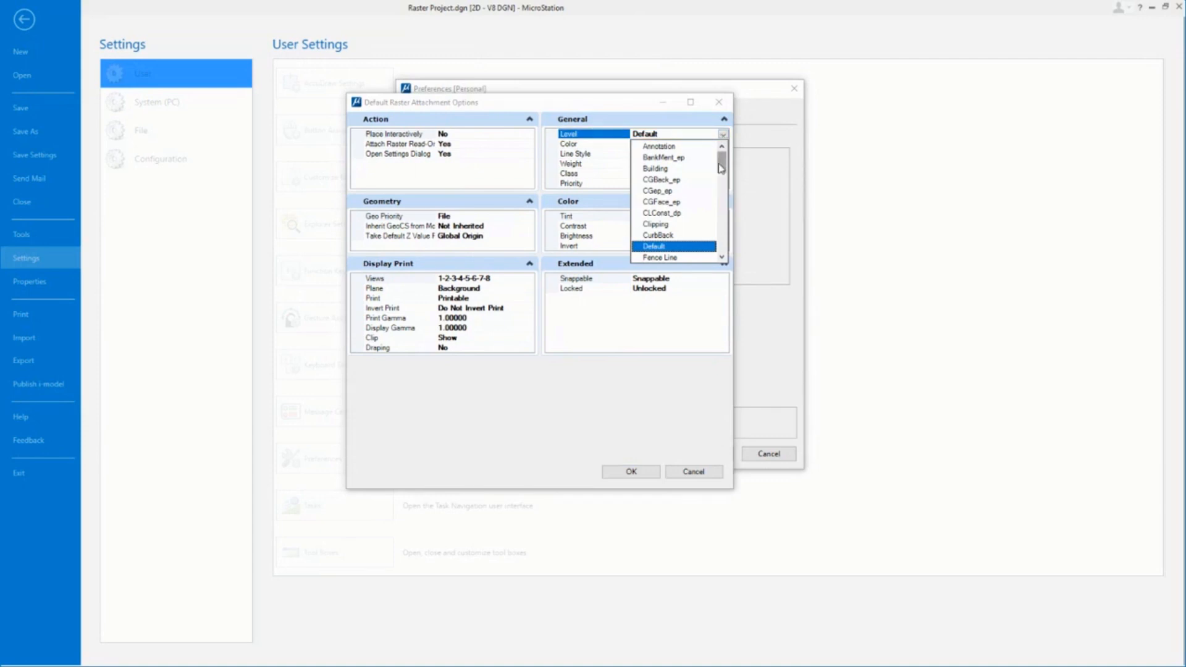
pyautogui.moveTo(722, 167); pyautogui.dragTo(719, 206)
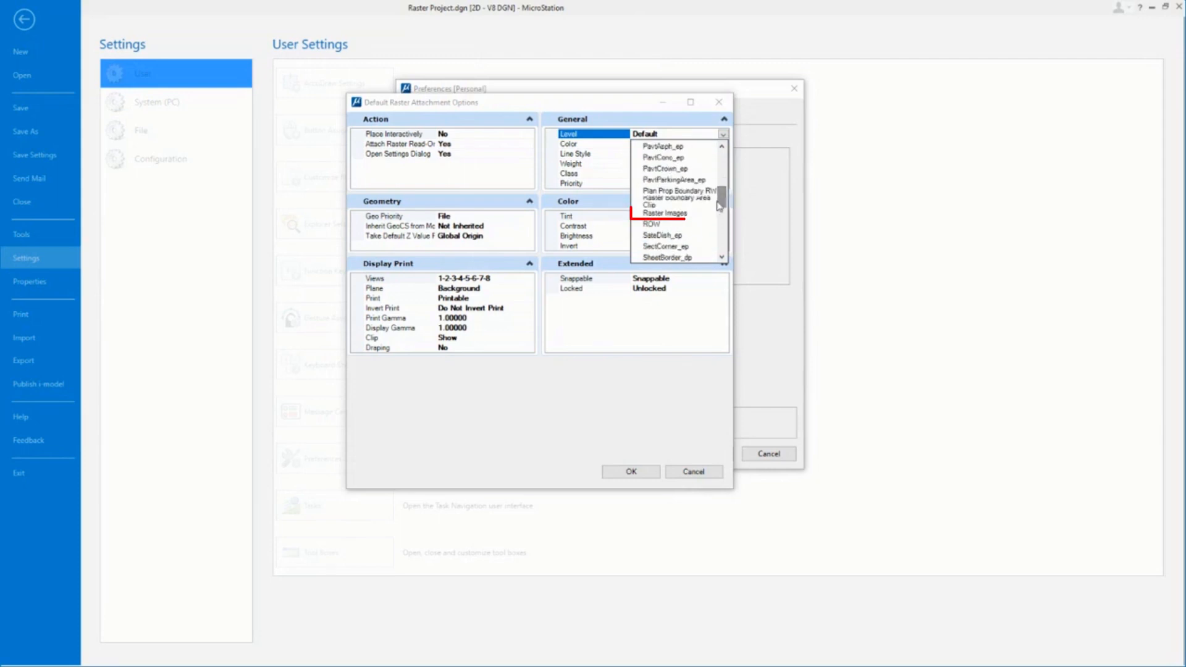
pyautogui.click(665, 213)
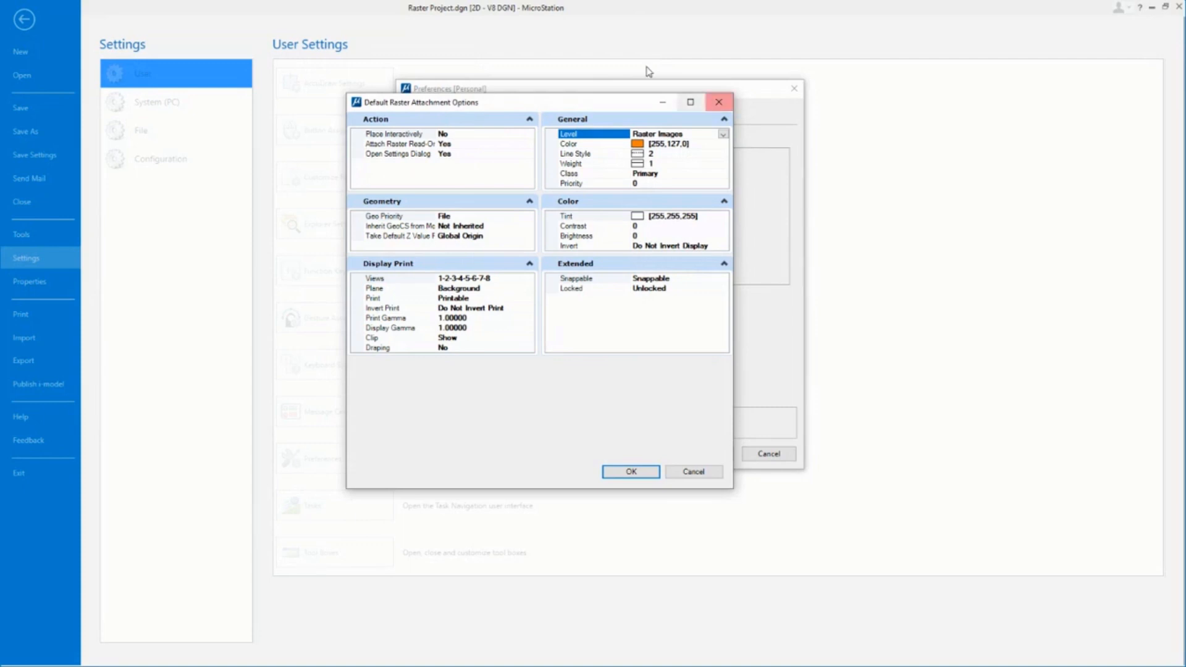
pyautogui.click(628, 473)
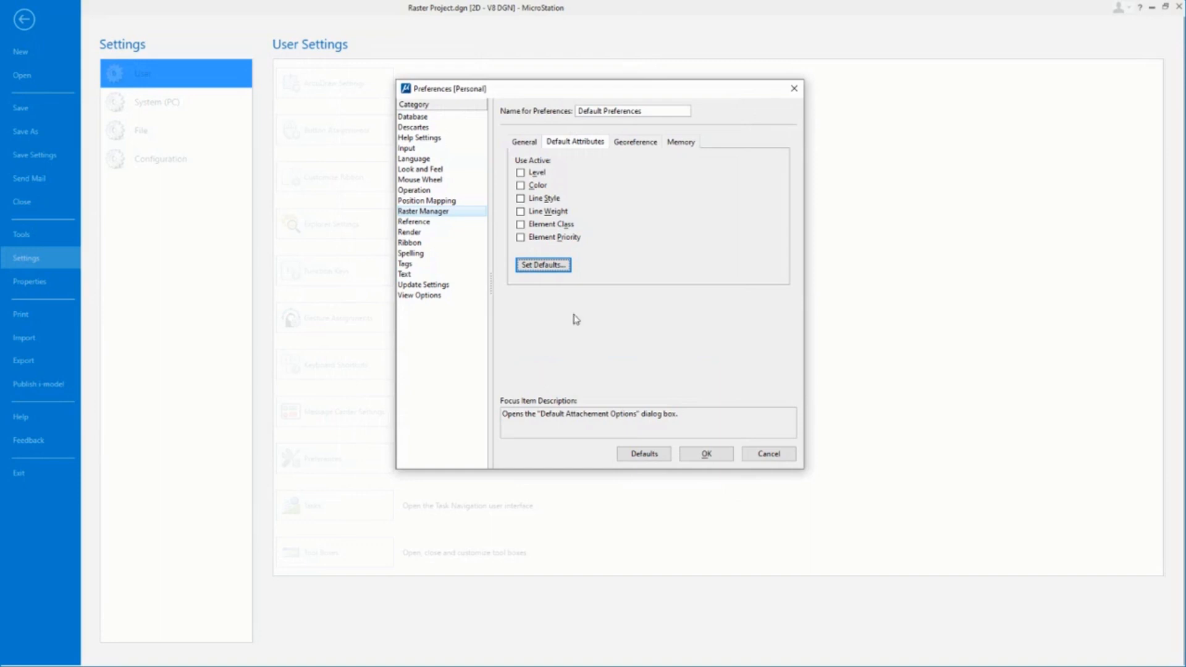
# Enable Use Sister Georeferenced File and Save Location Information in the Raster Manager georeference preferences
pyautogui.click(629, 147)
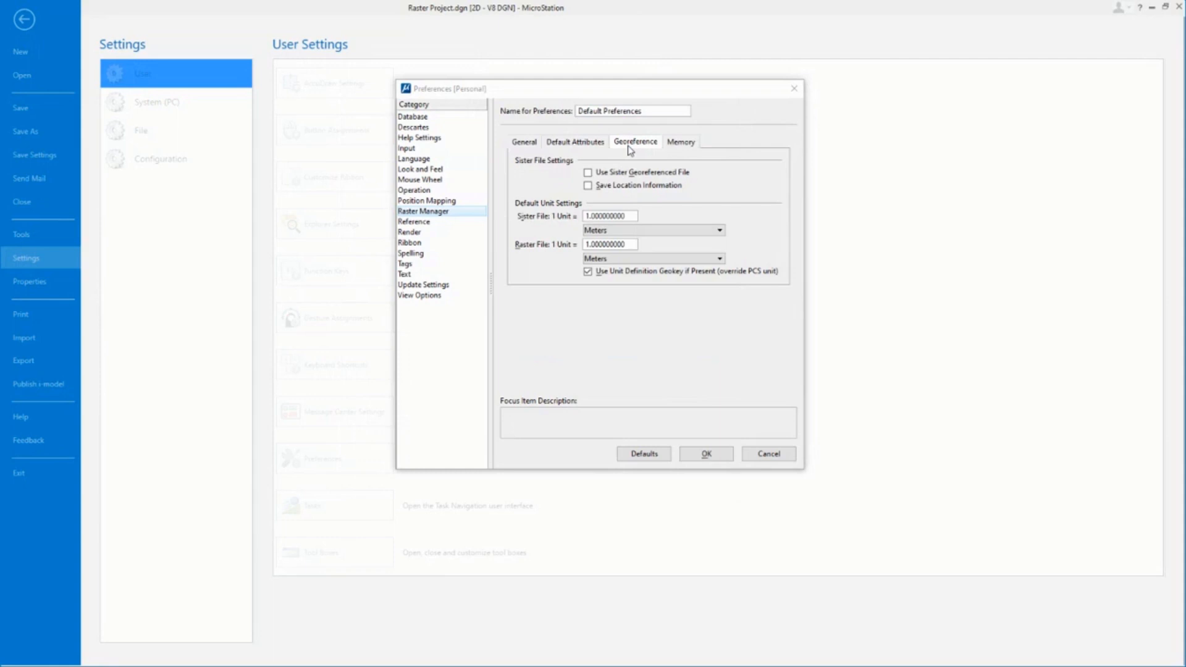
pyautogui.click(588, 172)
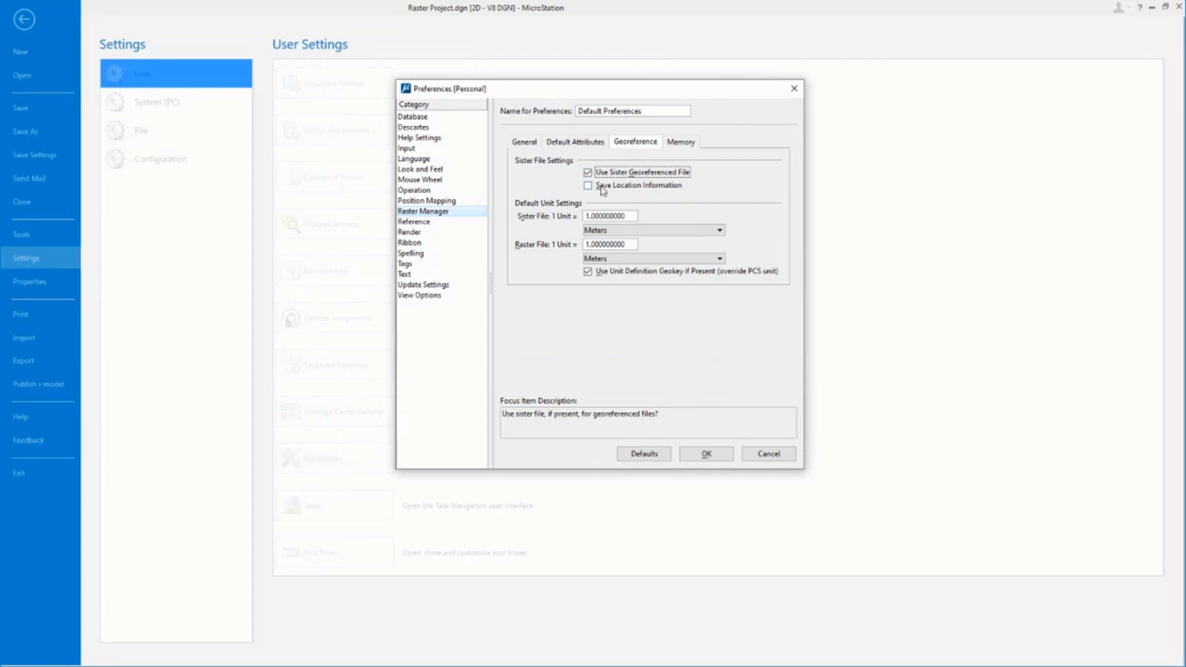
pyautogui.click(588, 186)
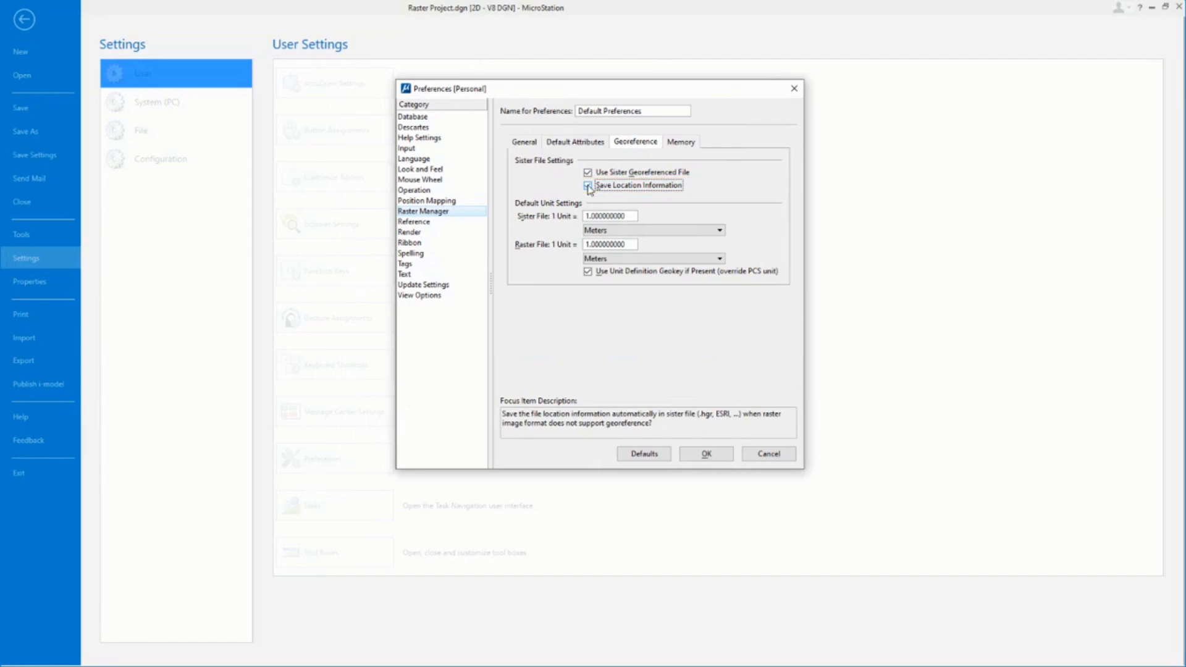
# Set the default units for both Sister File and Raster File to US Survey Feet and accept the preferences
pyautogui.click(720, 231)
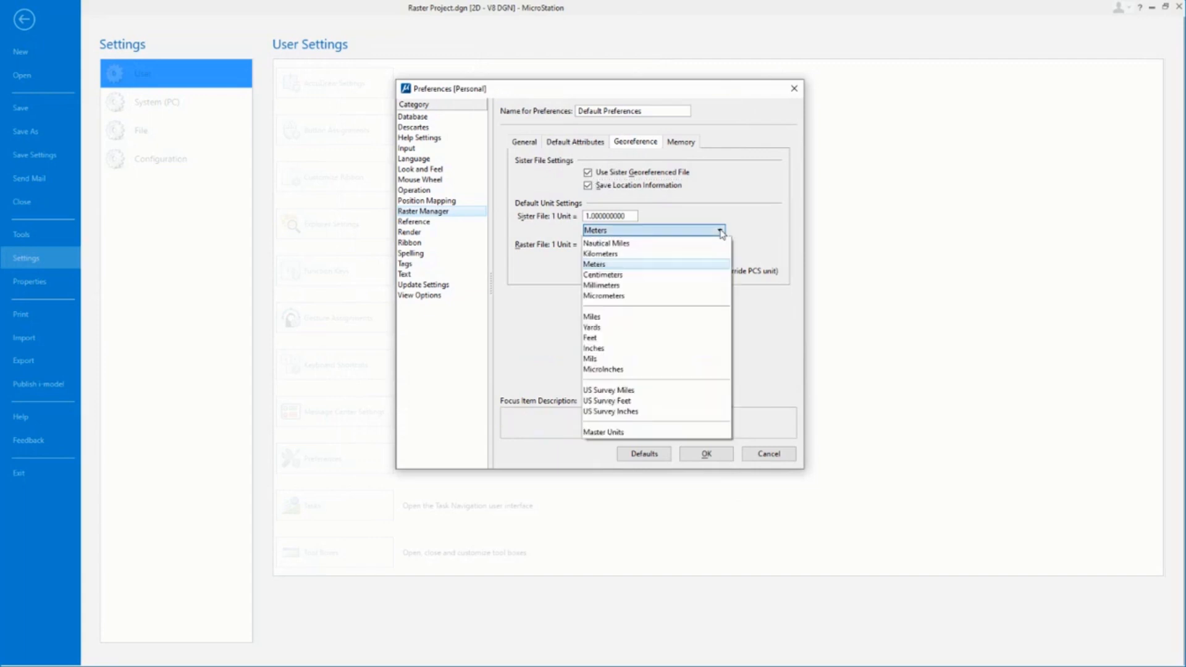
pyautogui.click(622, 401)
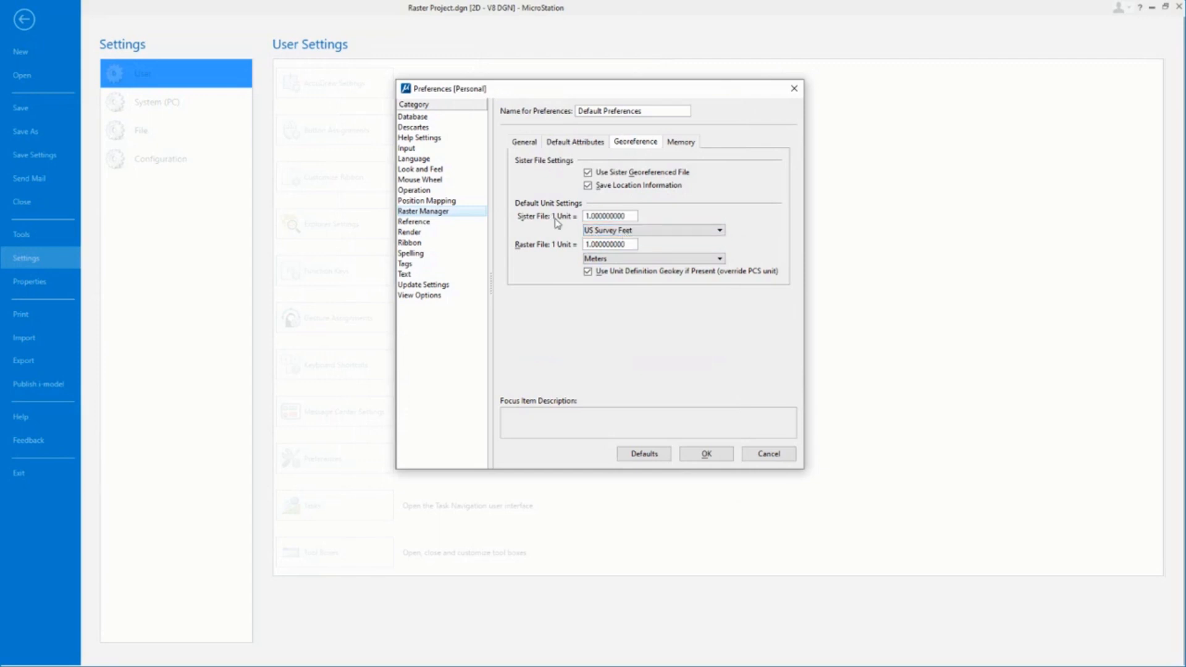
pyautogui.click(639, 259)
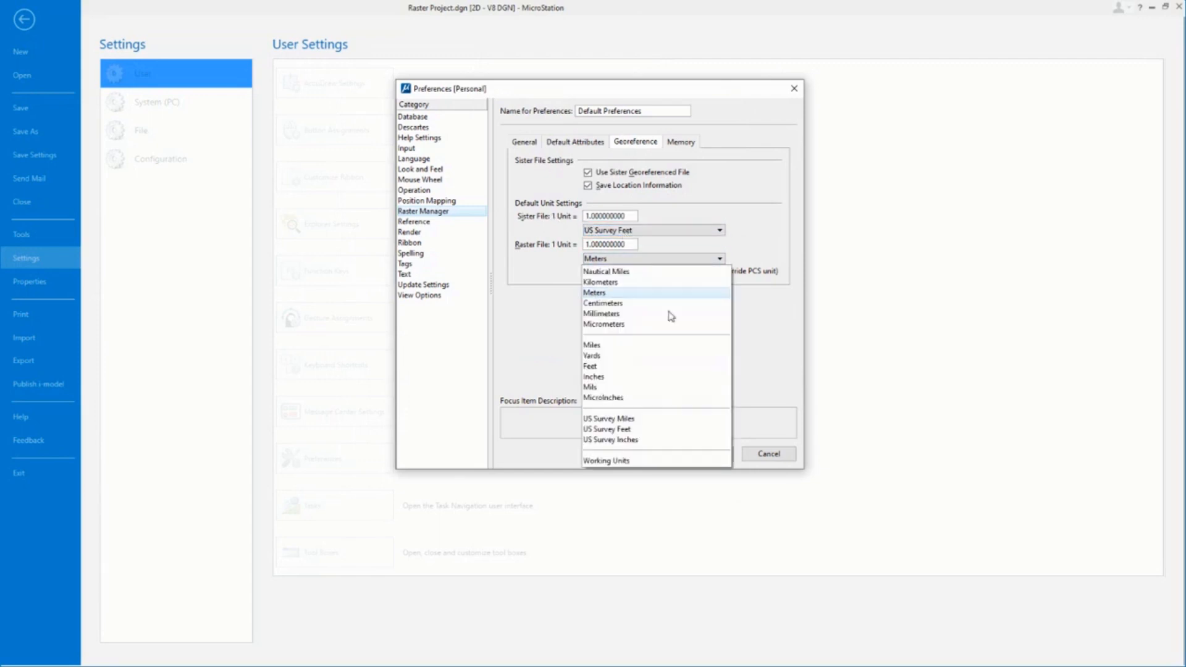
pyautogui.click(651, 430)
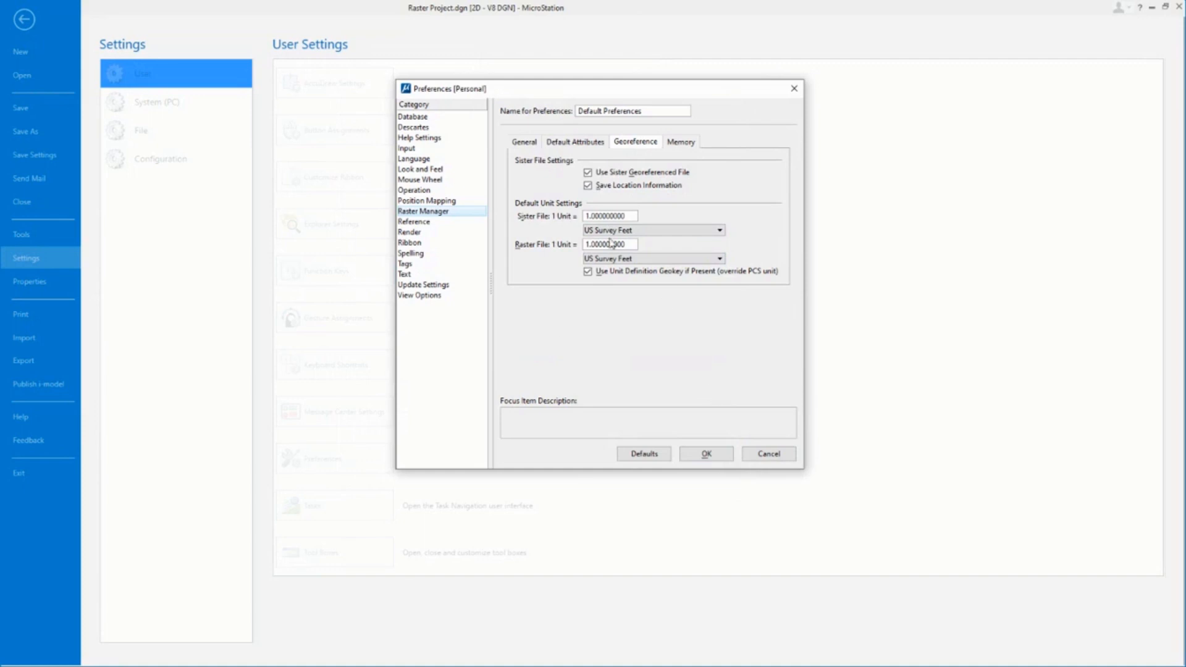
pyautogui.click(704, 455)
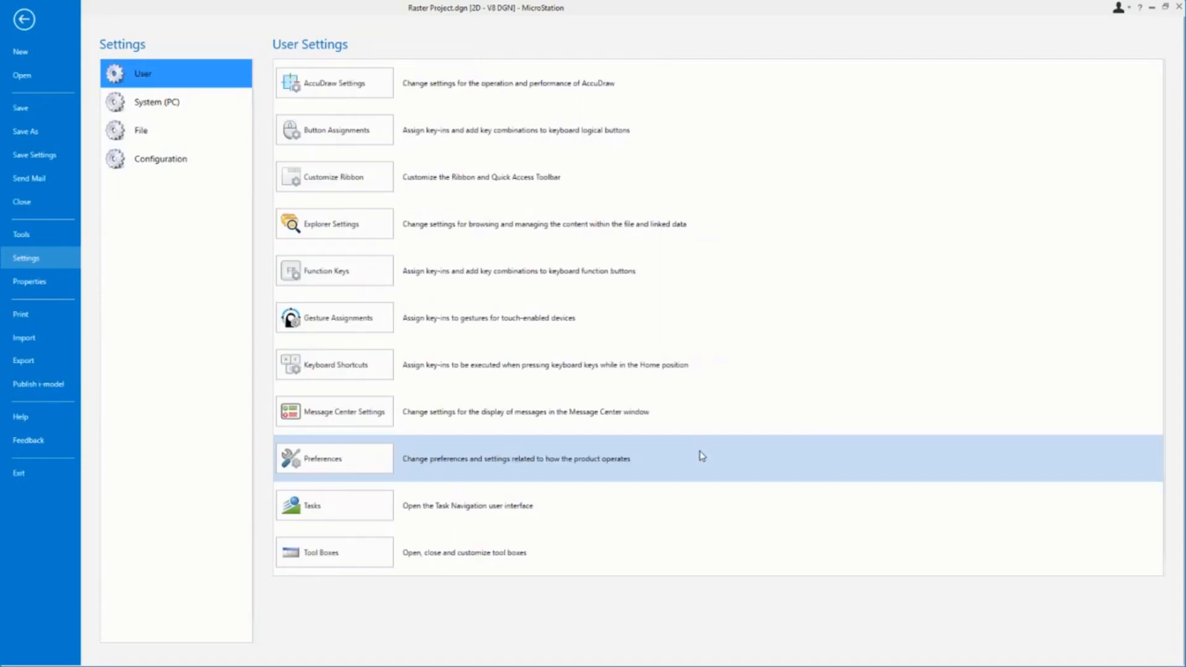
# Return to the drawing and attach the MrSID aerials BRO2019_310946_6in.sid through BRO2019_311848_6in.sid from the 2019 Latest folder with the preset attachment options
pyautogui.click(30, 21)
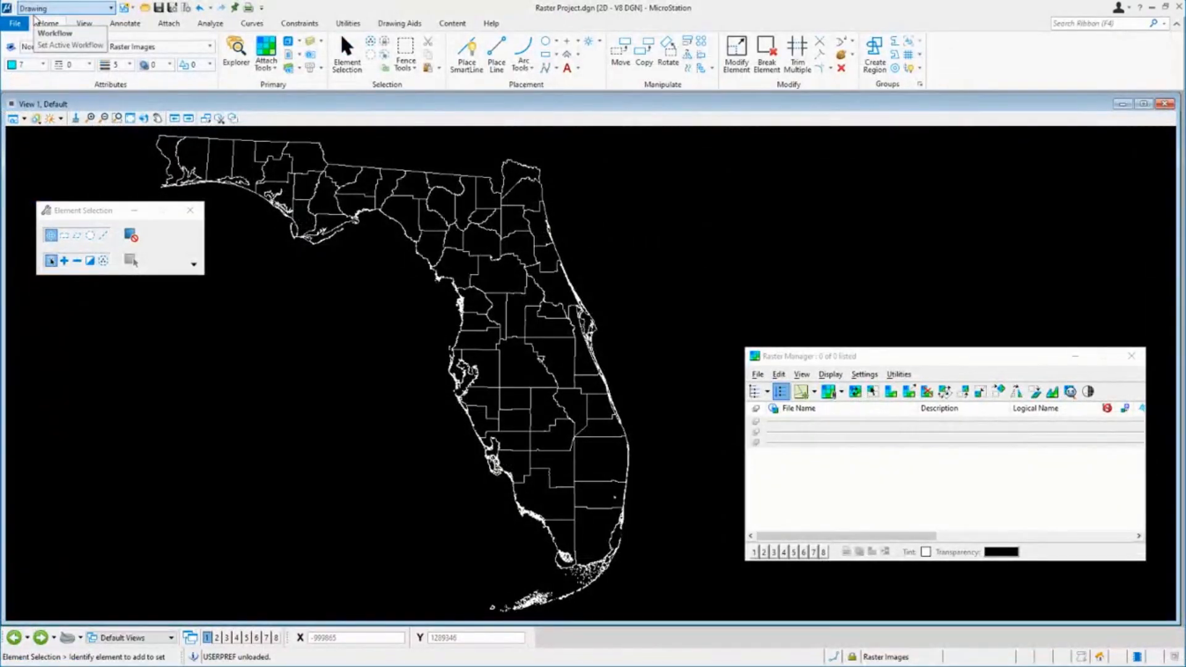
pyautogui.scroll(5, 627, 505)
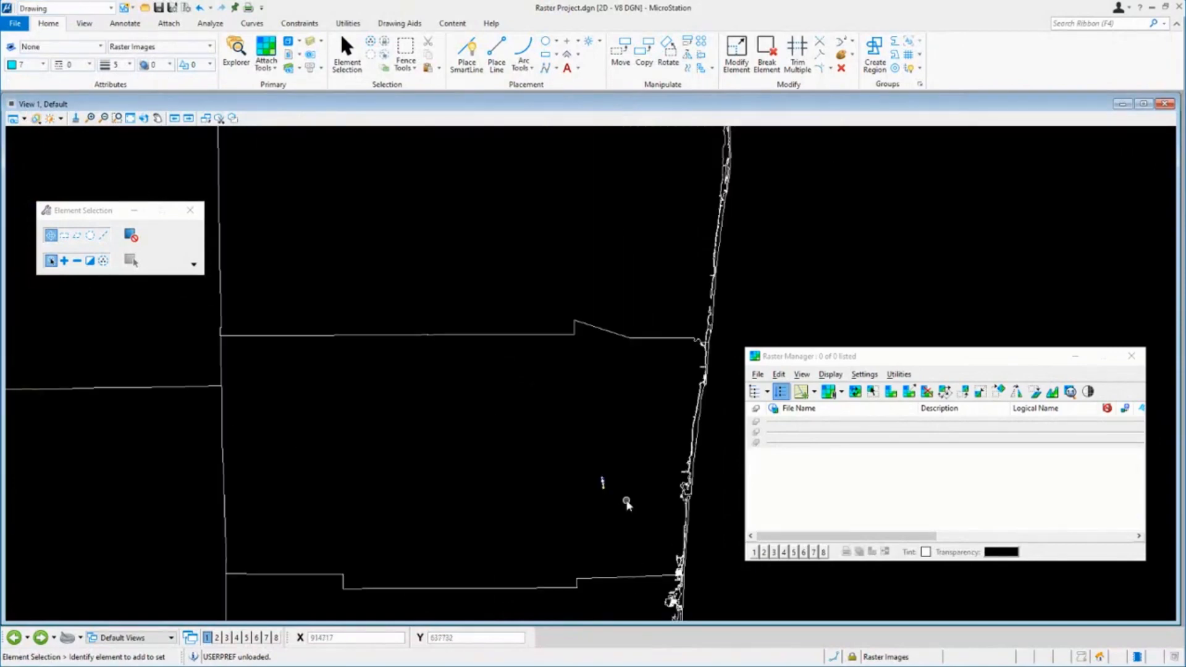
pyautogui.scroll(2, 627, 505)
pyautogui.moveTo(809, 356); pyautogui.dragTo(785, 254)
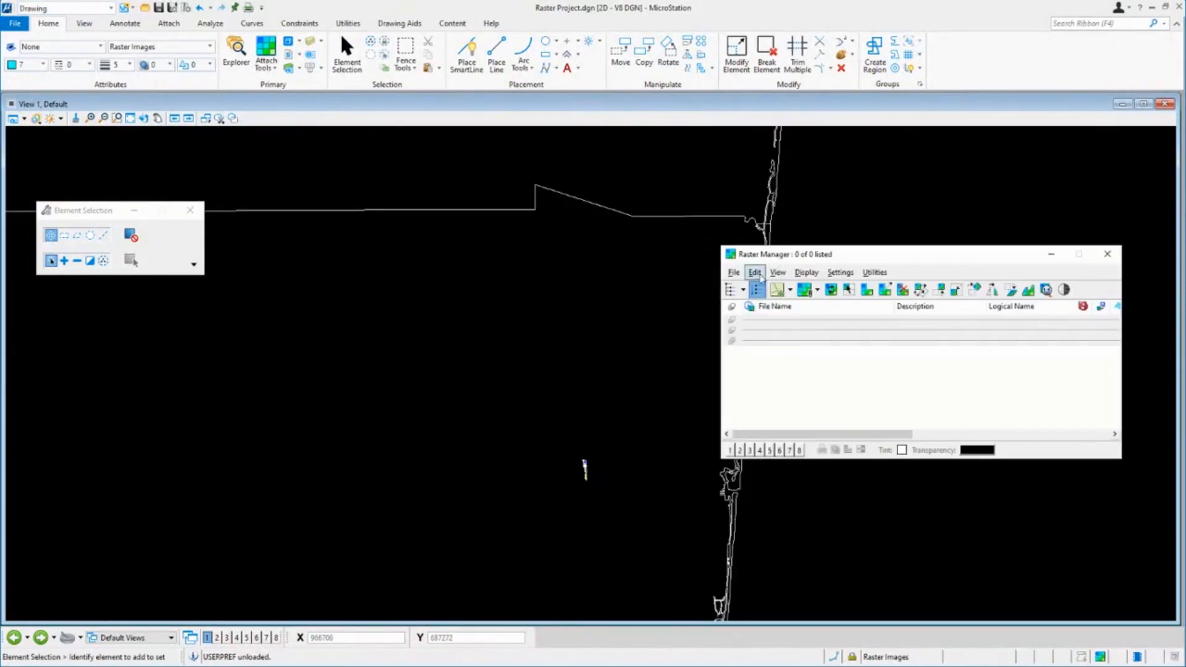
pyautogui.click(735, 273)
pyautogui.moveTo(747, 306)
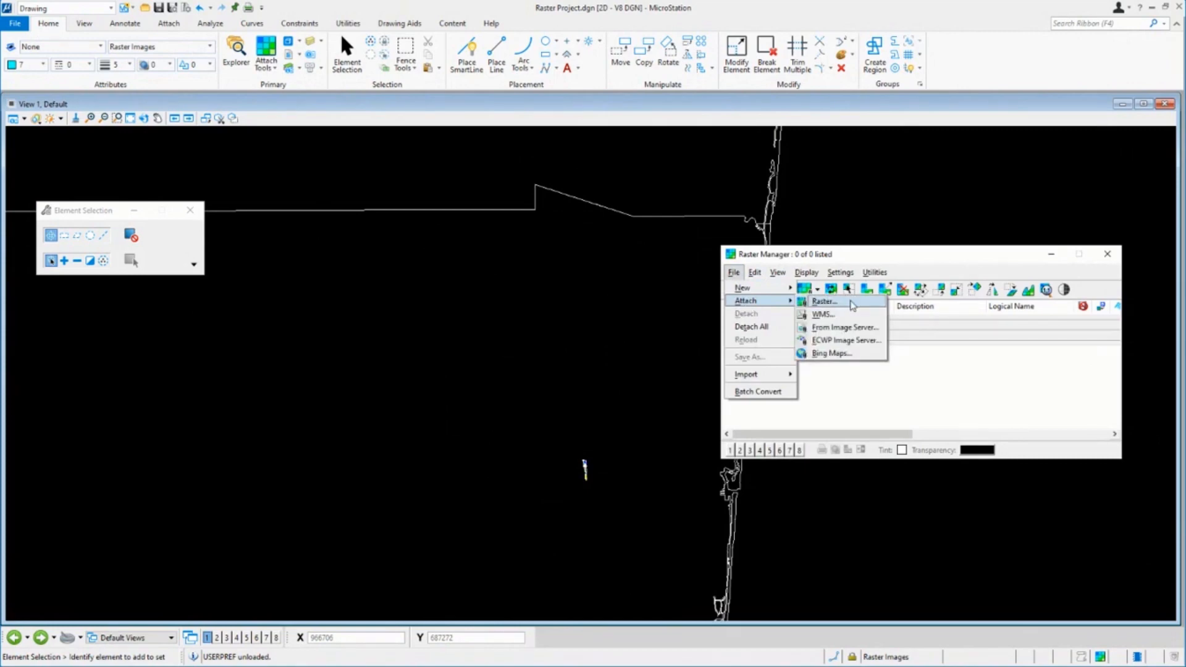
pyautogui.click(825, 302)
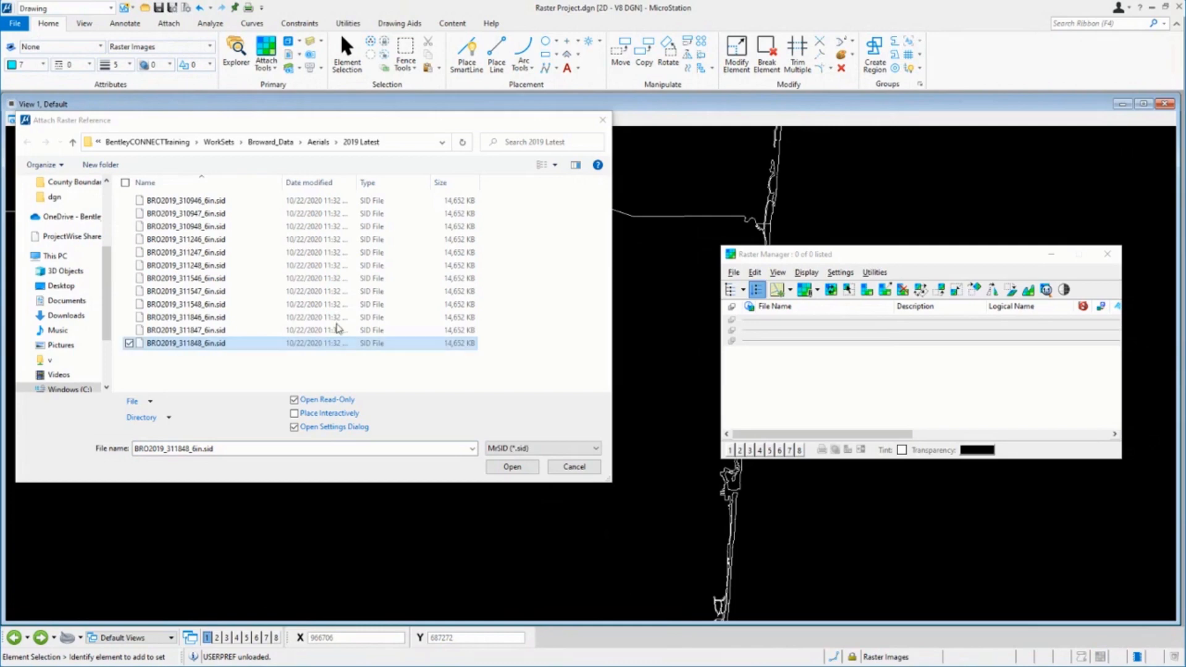
pyautogui.click(214, 203)
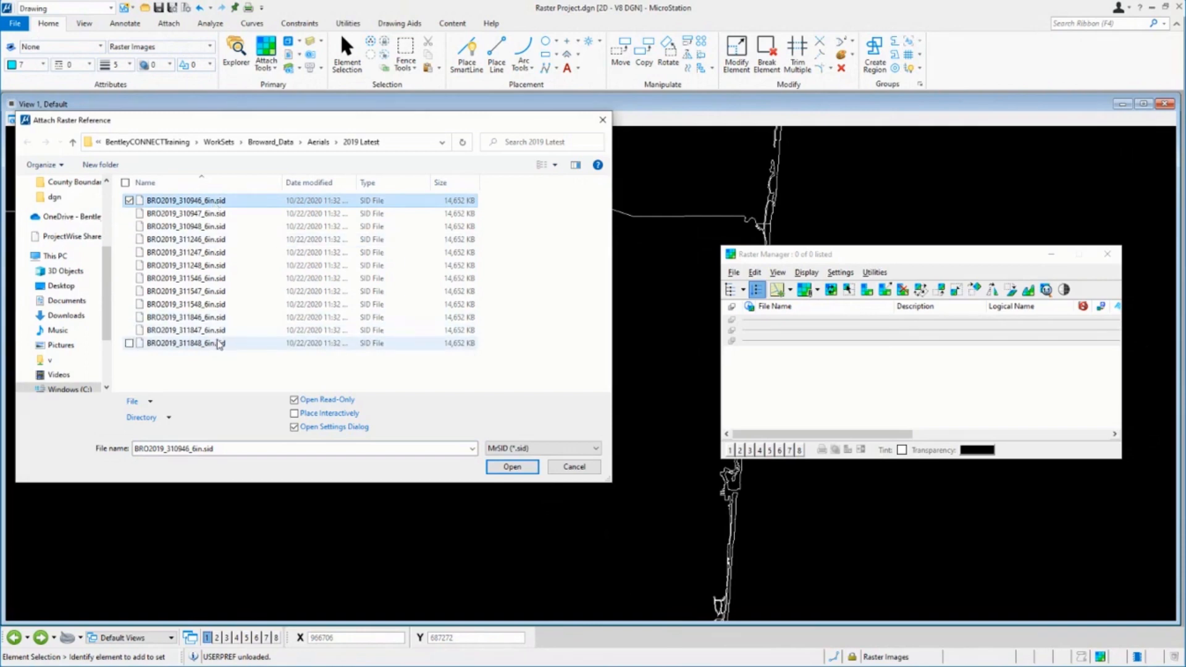
pyautogui.keyDown('shift'); pyautogui.click(221, 344); pyautogui.keyUp('shift')
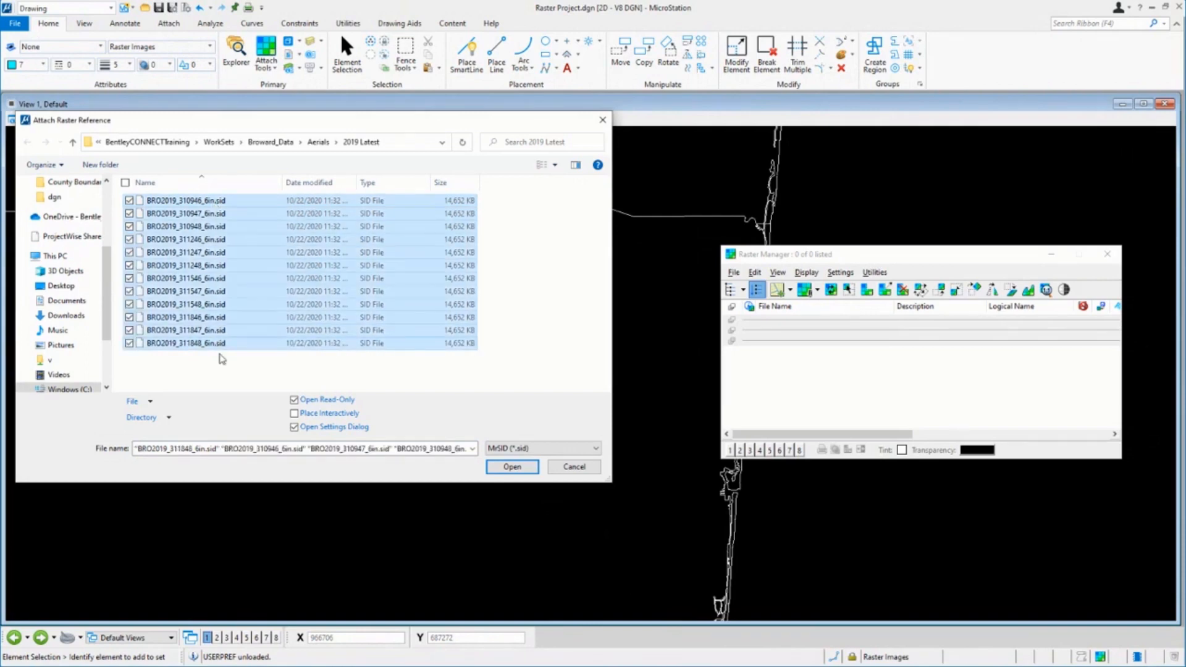
pyautogui.click(512, 467)
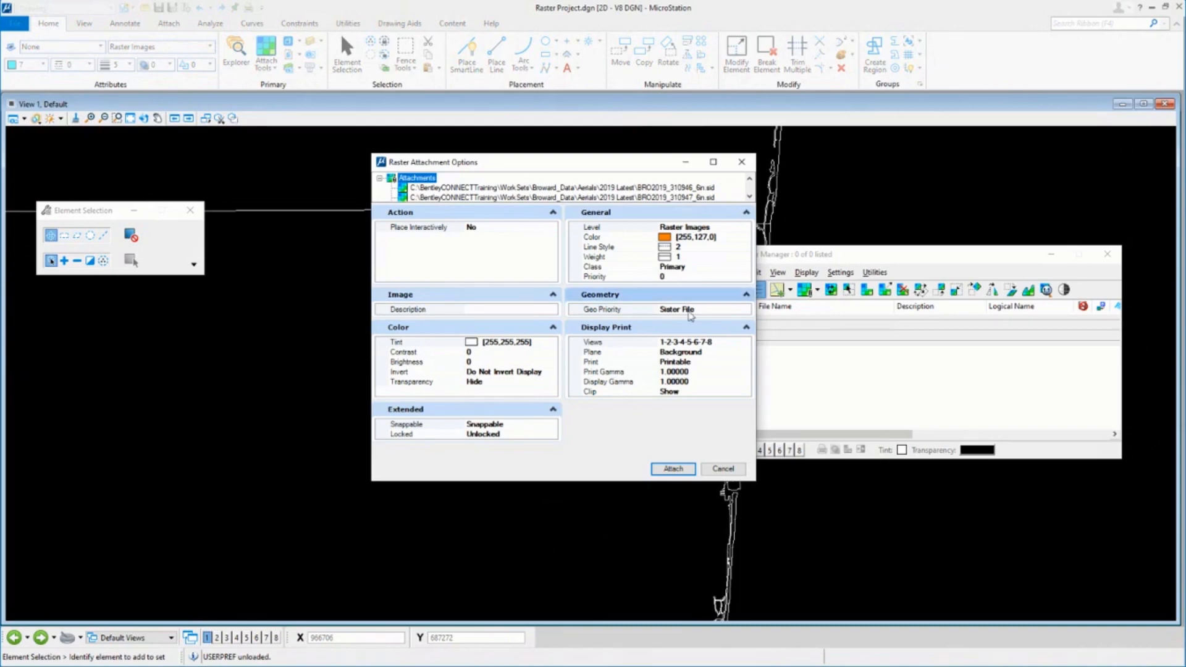
pyautogui.click(658, 470)
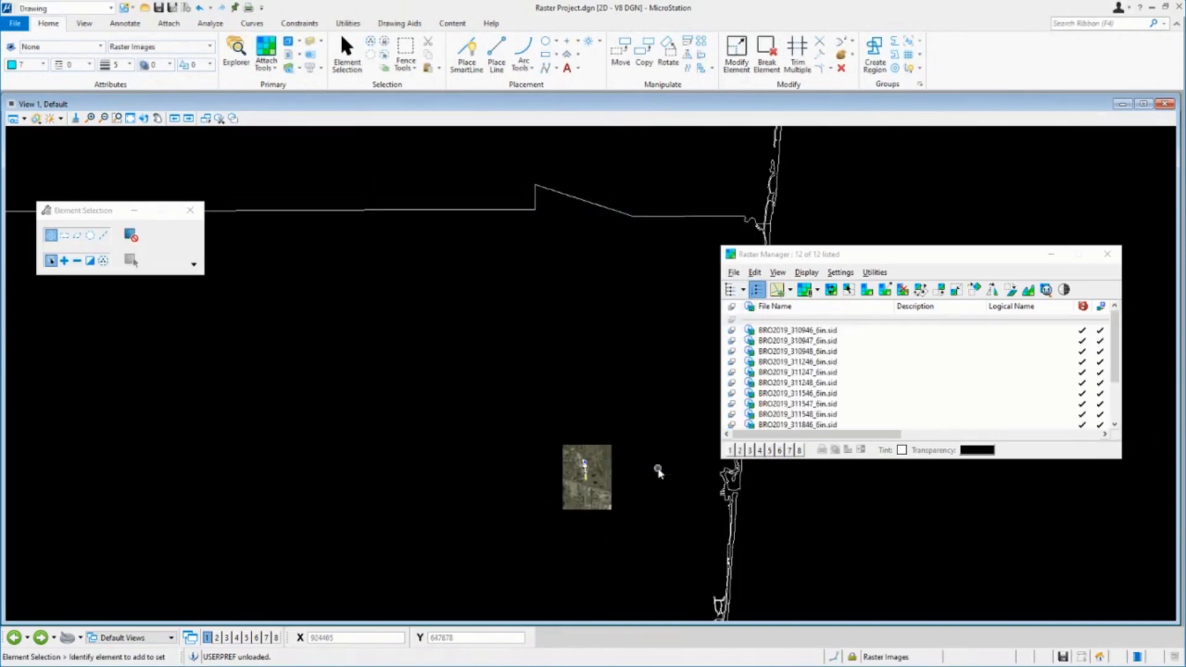
pyautogui.scroll(5, 618, 473)
pyautogui.scroll(2, 618, 472)
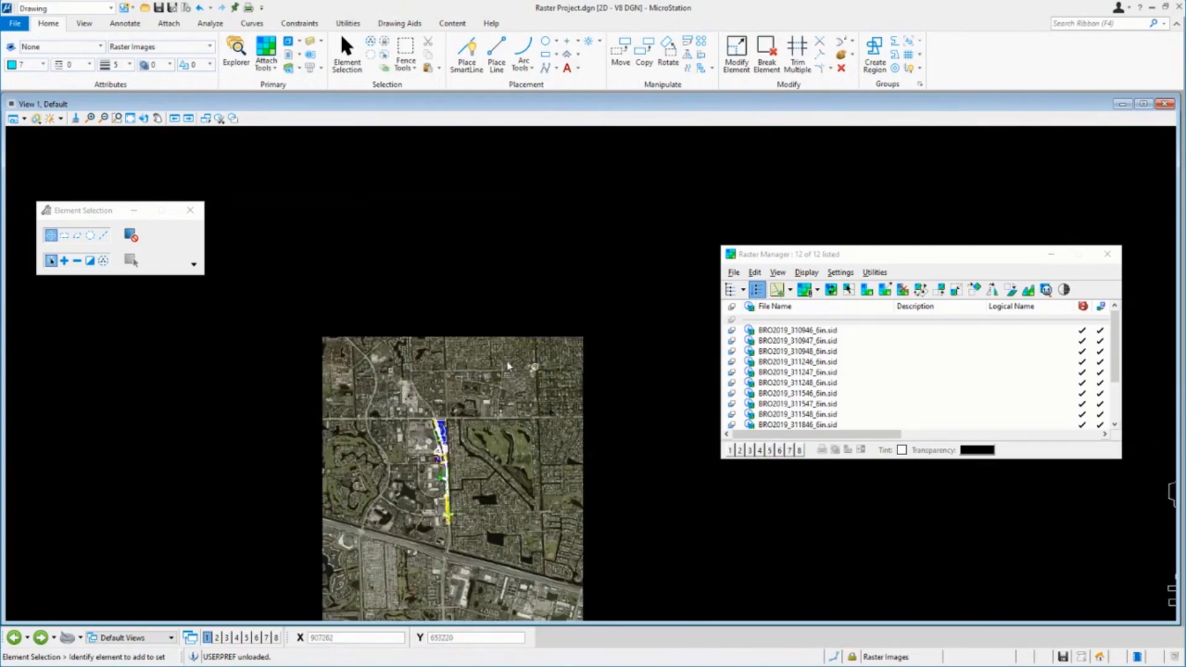
pyautogui.scroll(8, 448, 514)
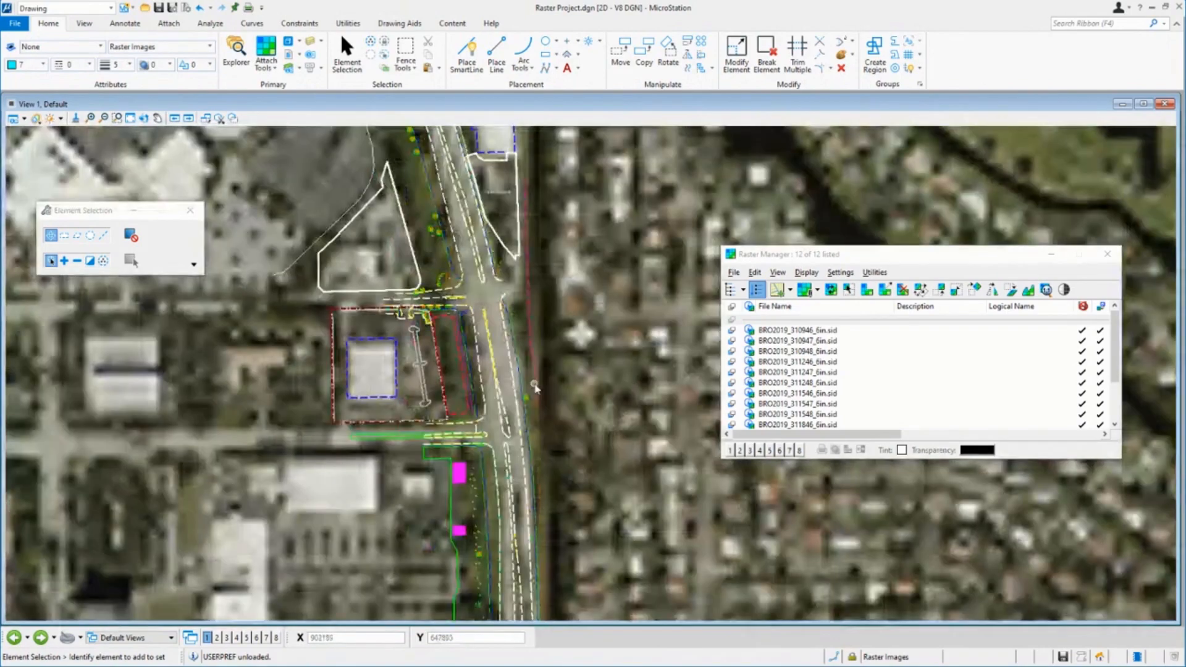